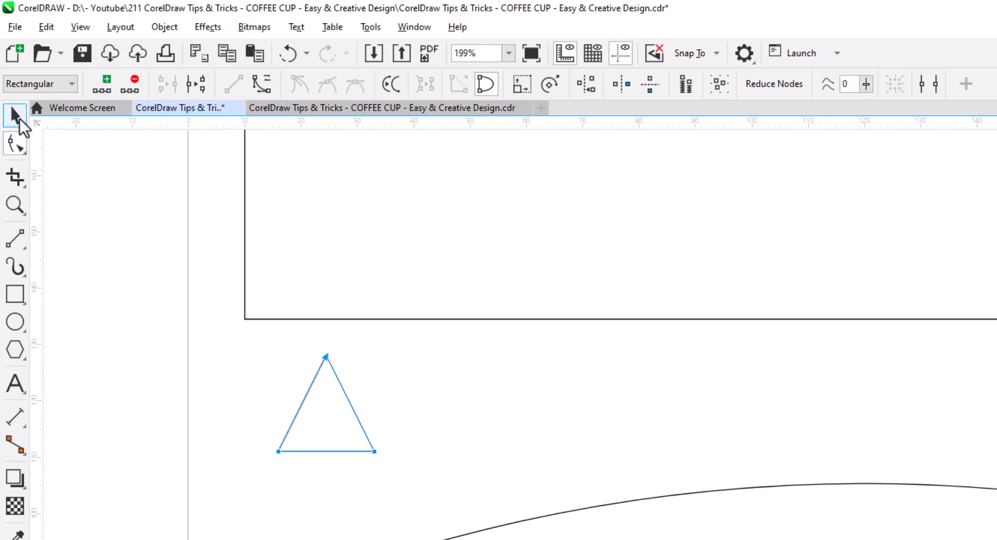
Add a one-step inside contour with a 1.764 mm offset to the triangle
click(17, 116)
drag(325, 348, 326, 367)
scroll(356, 423, up, 5)
drag(349, 445, 451, 431)
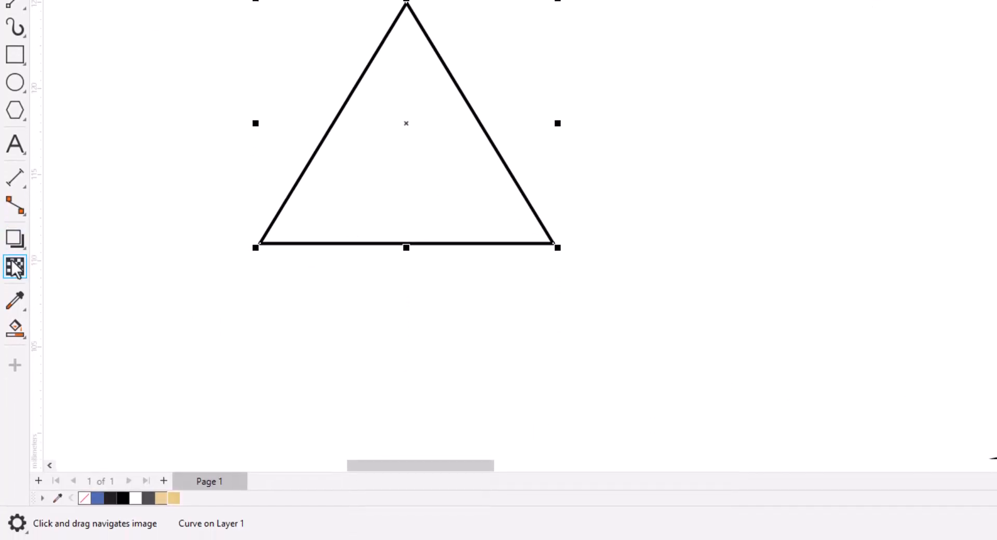
click(14, 239)
click(89, 264)
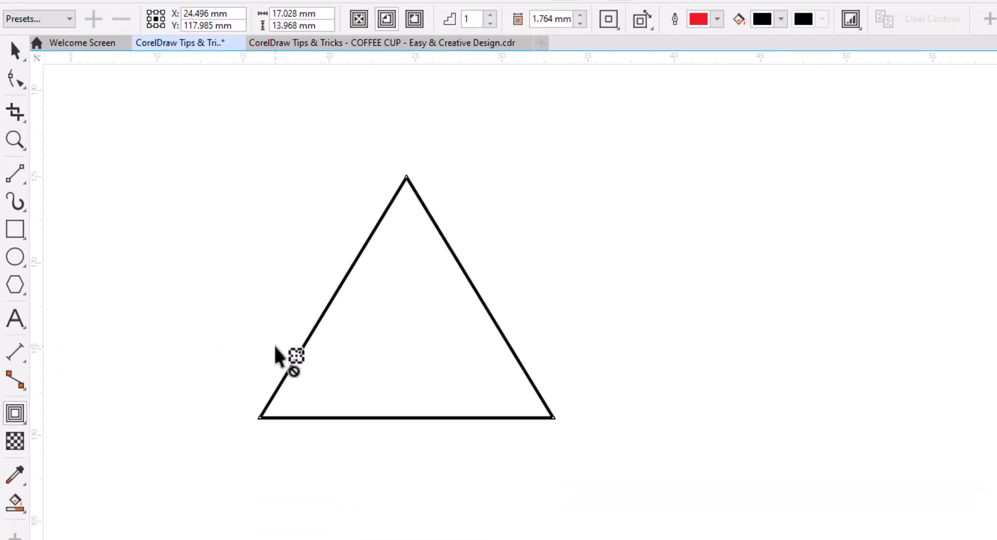
click(386, 84)
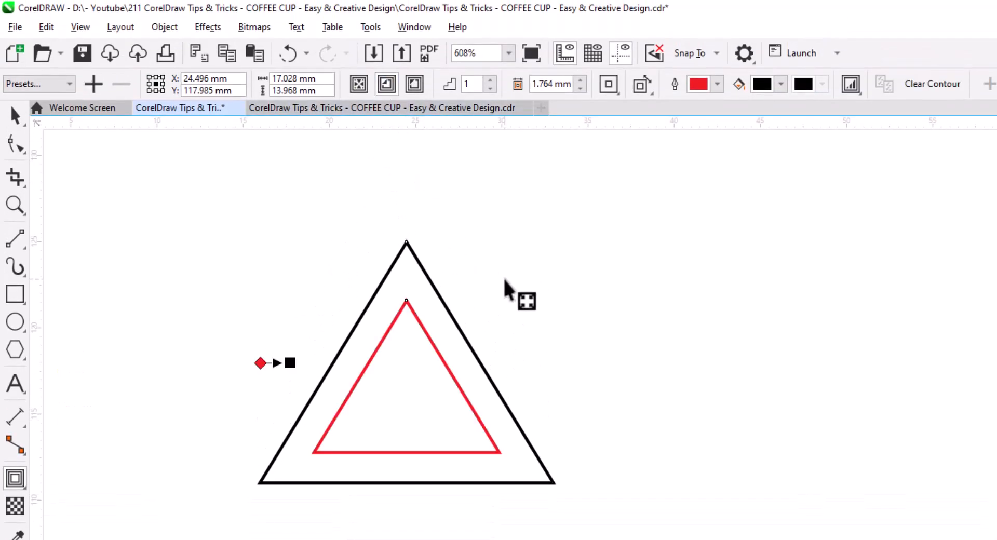
click(580, 88)
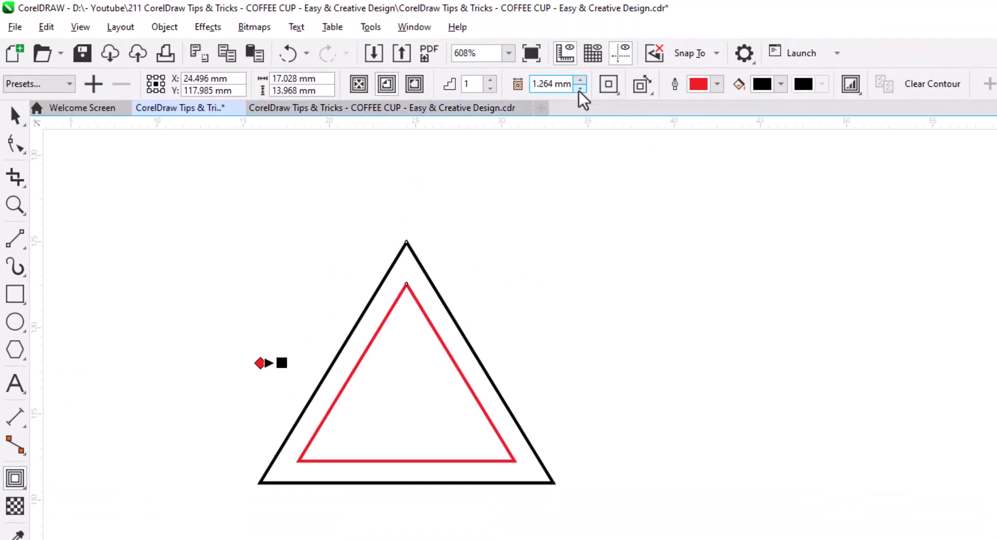
click(580, 80)
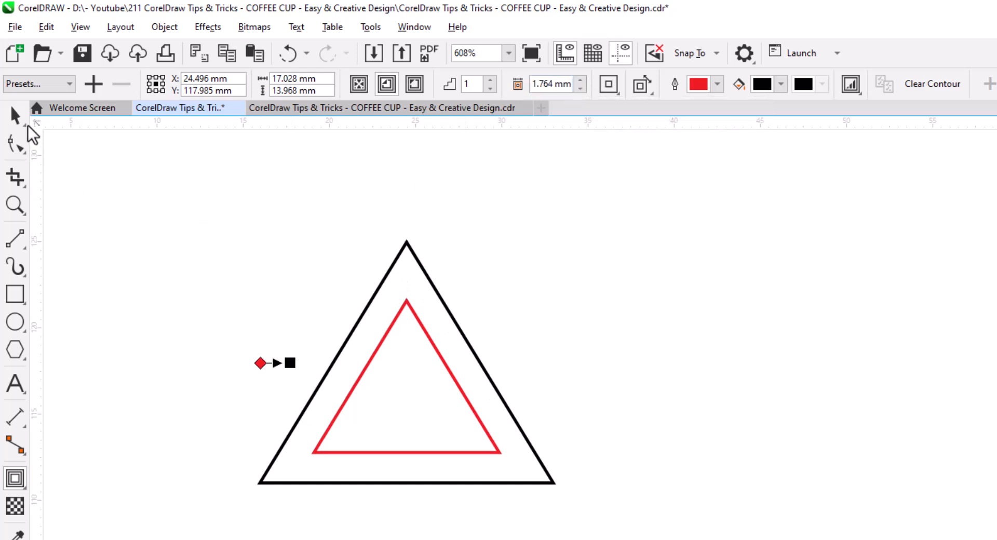
Break the contour apart and combine the inner and outer triangles into a single curve
click(16, 116)
right_click(427, 326)
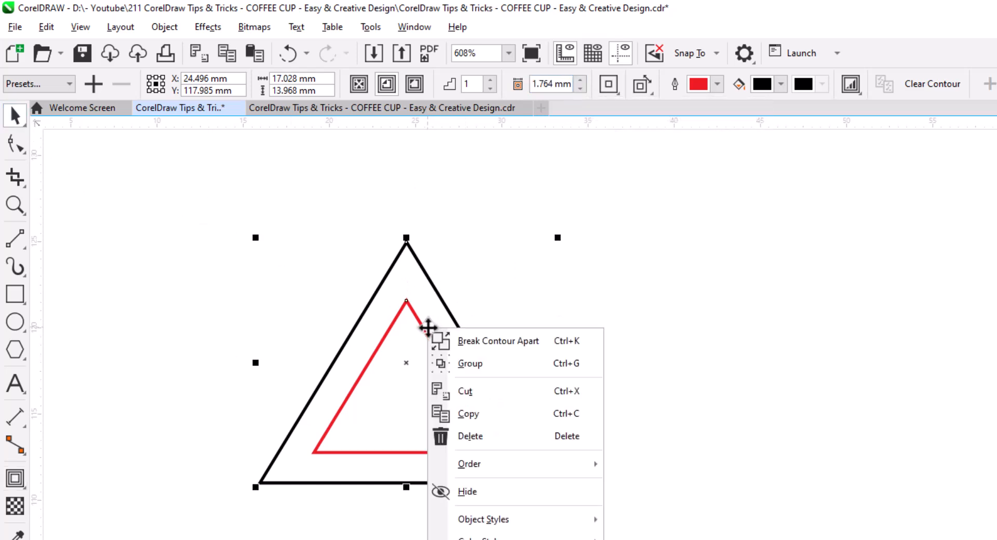
click(469, 341)
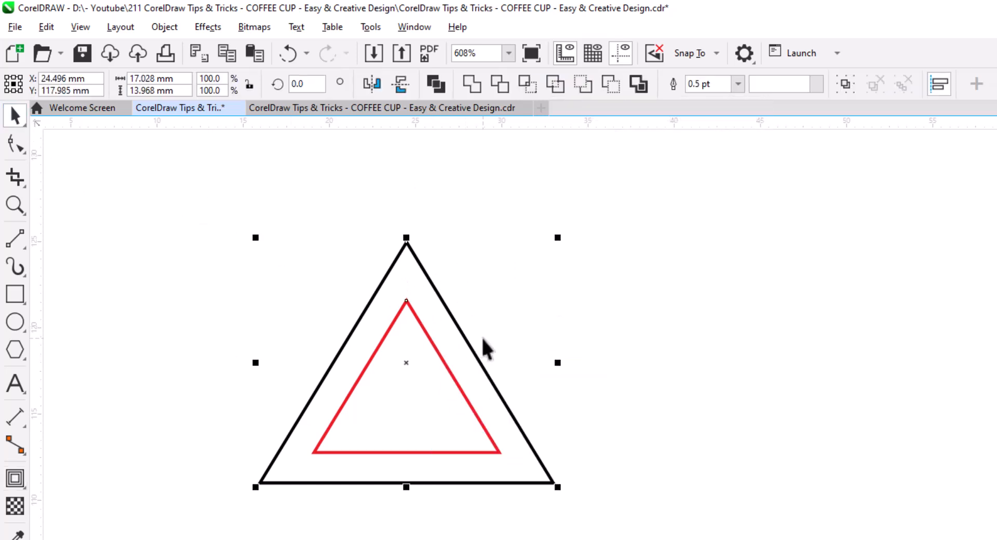
click(436, 83)
click(507, 283)
scroll(512, 309, down, 2)
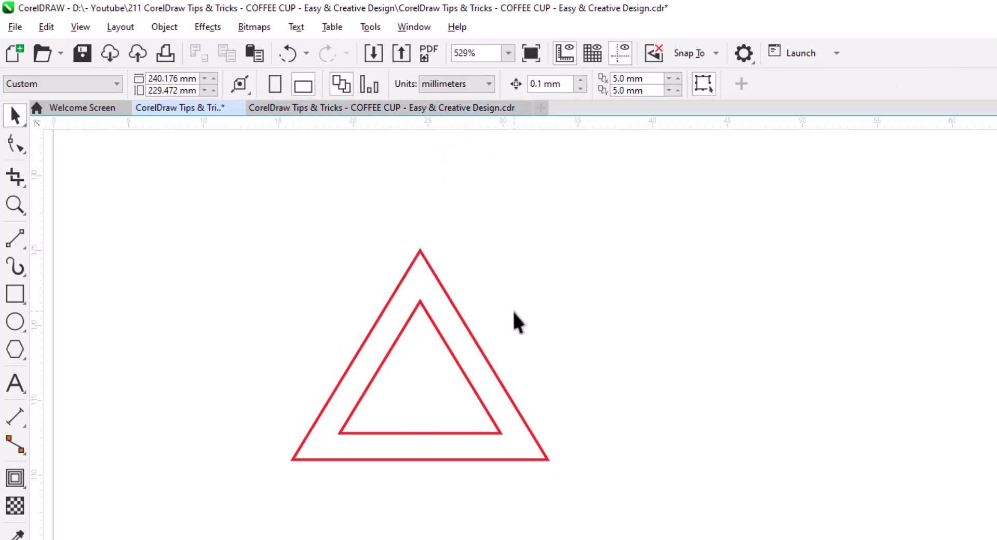
Place a copy of the double-outline triangle beside the original, leaving a small gap between their bases
drag(594, 398, 461, 367)
scroll(325, 264, down, 4)
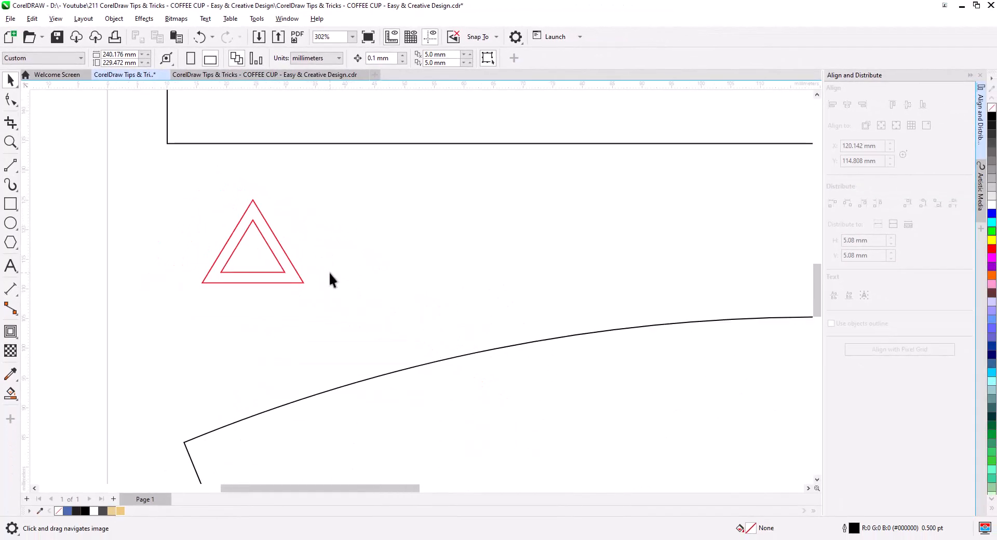
click(302, 269)
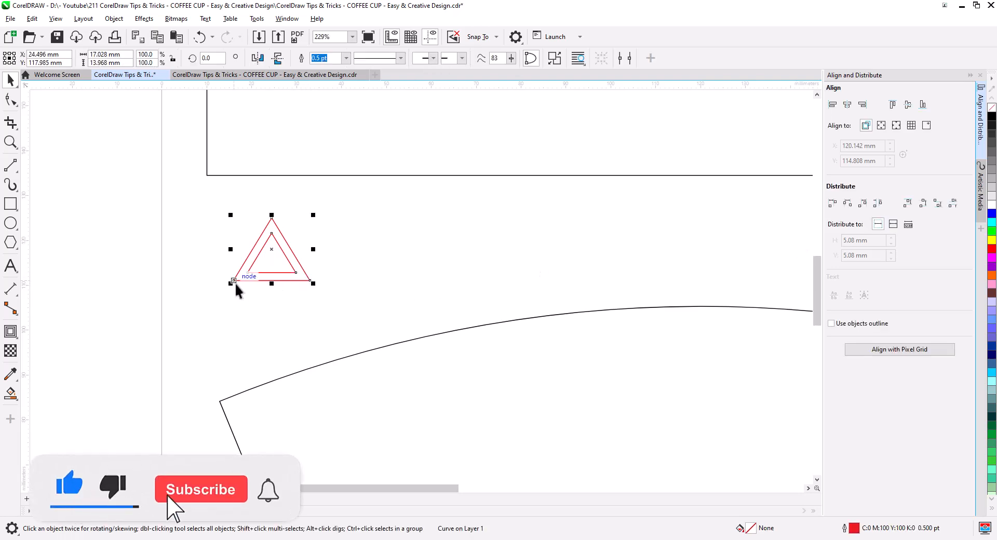
drag(235, 282, 321, 289)
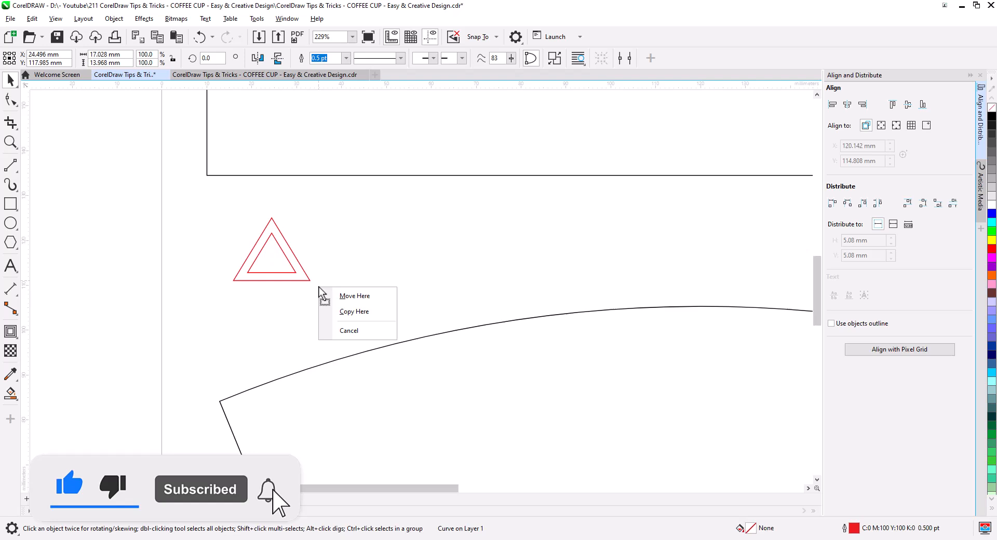
click(350, 312)
click(391, 307)
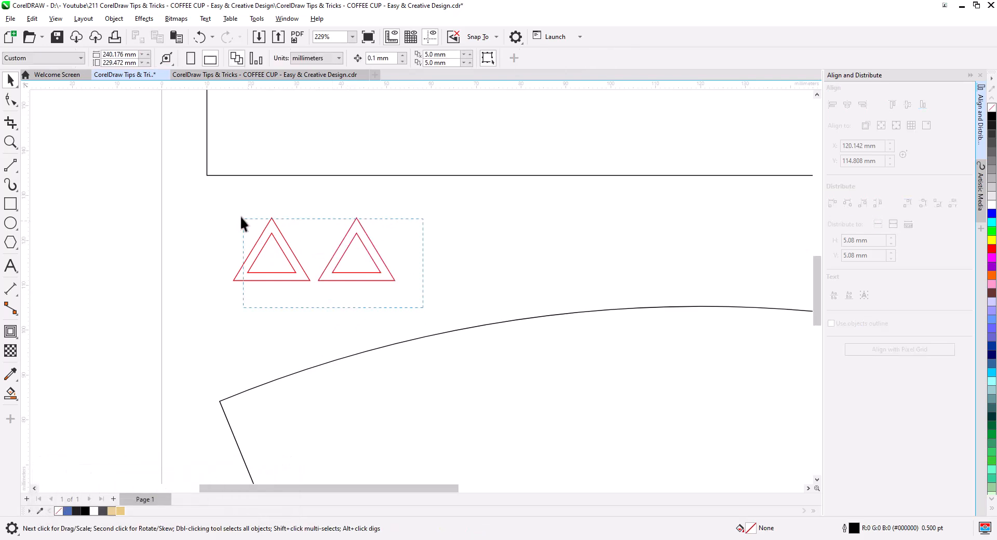
Duplicate both triangles in place, mirror the copies vertically and shift them sideways to nest between the upright ones
drag(240, 216, 215, 201)
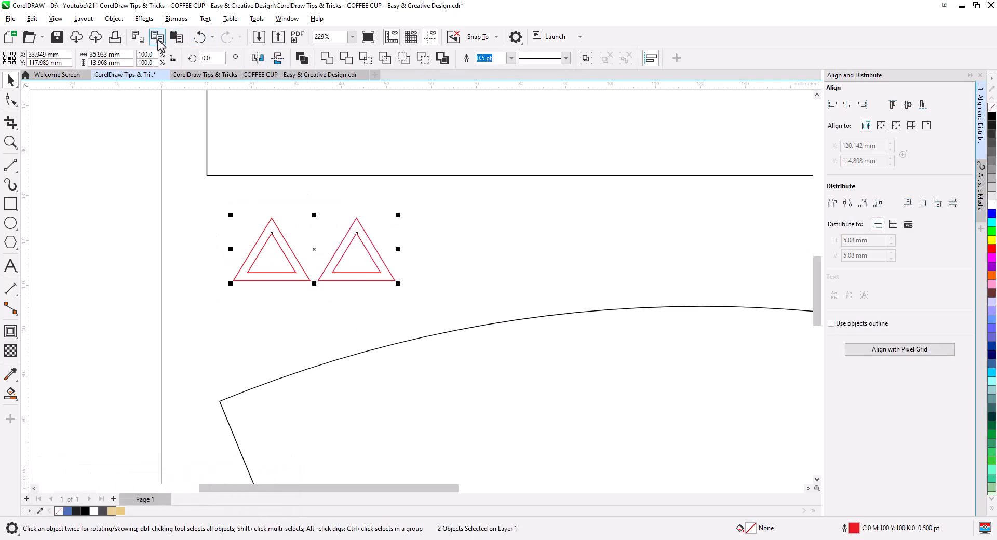
click(158, 38)
click(176, 37)
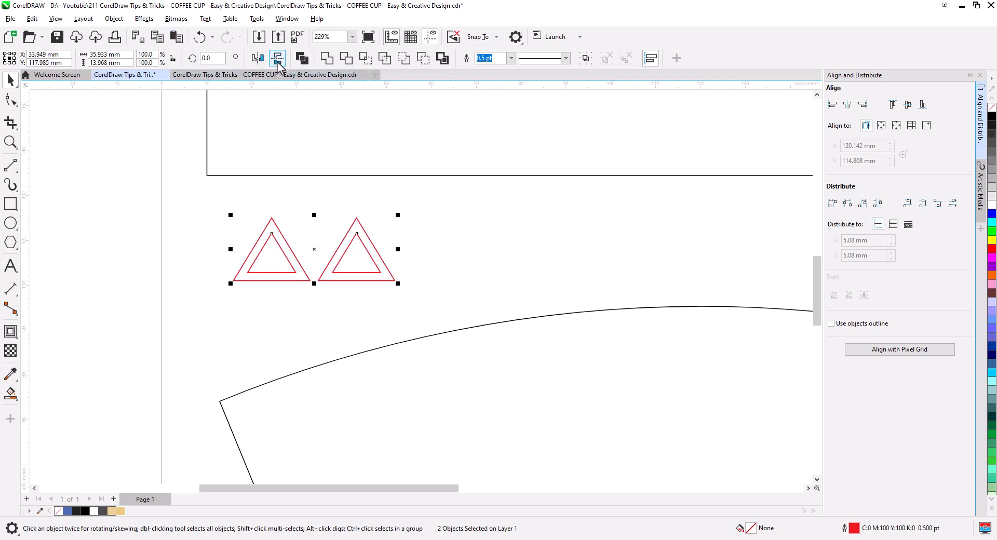
click(277, 59)
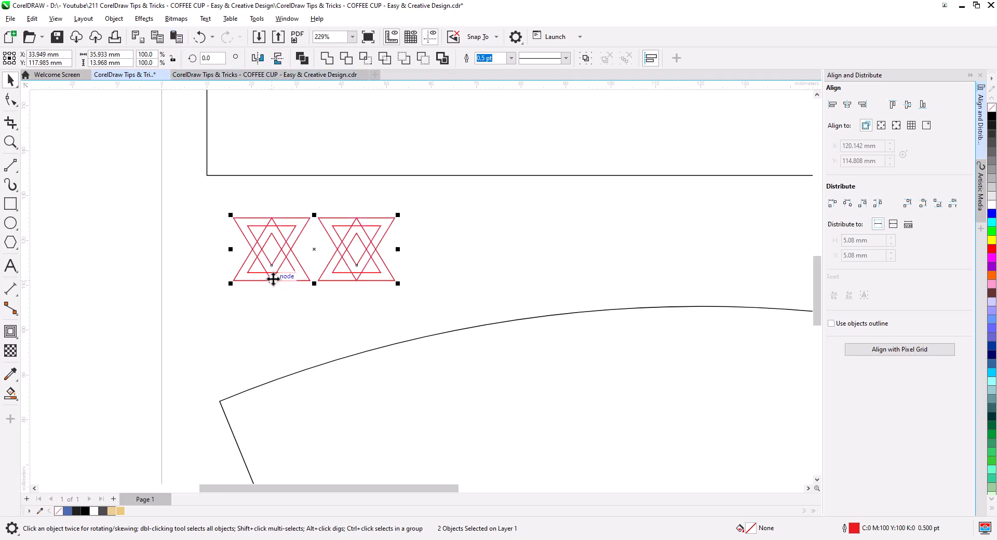
drag(274, 279, 319, 280)
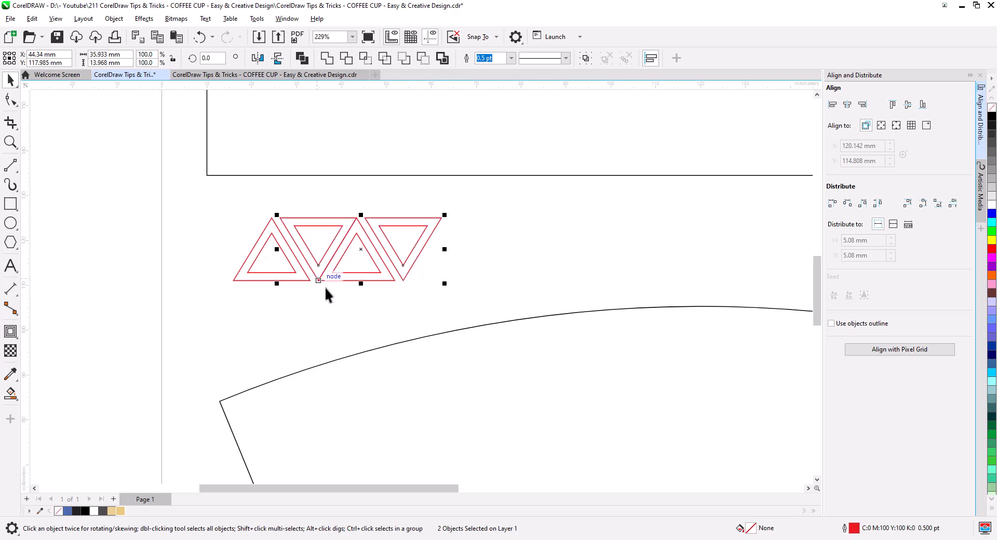
scroll(357, 273, up, 3)
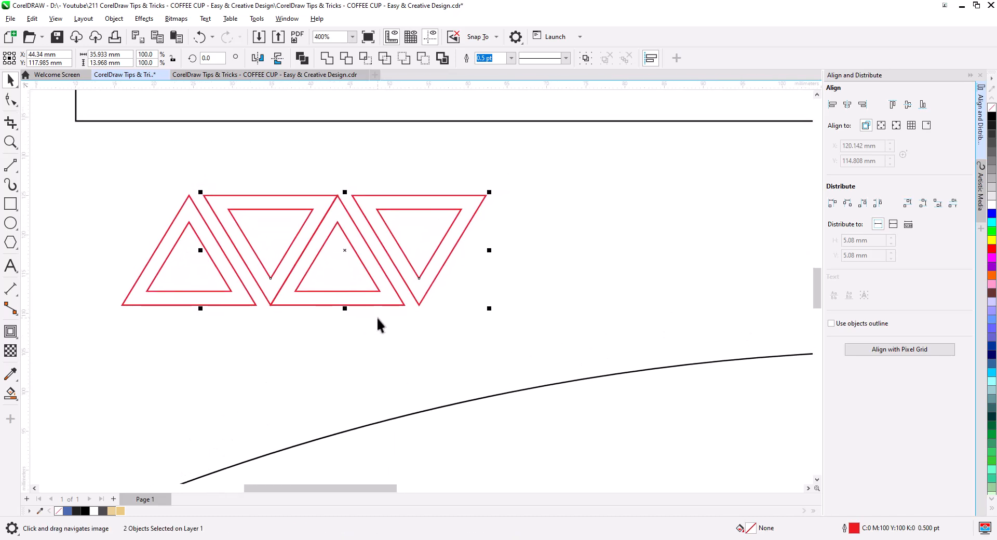
Shift the last two triangles slightly sideways to even out the gaps in the row
click(376, 316)
click(381, 292)
shift+click(418, 281)
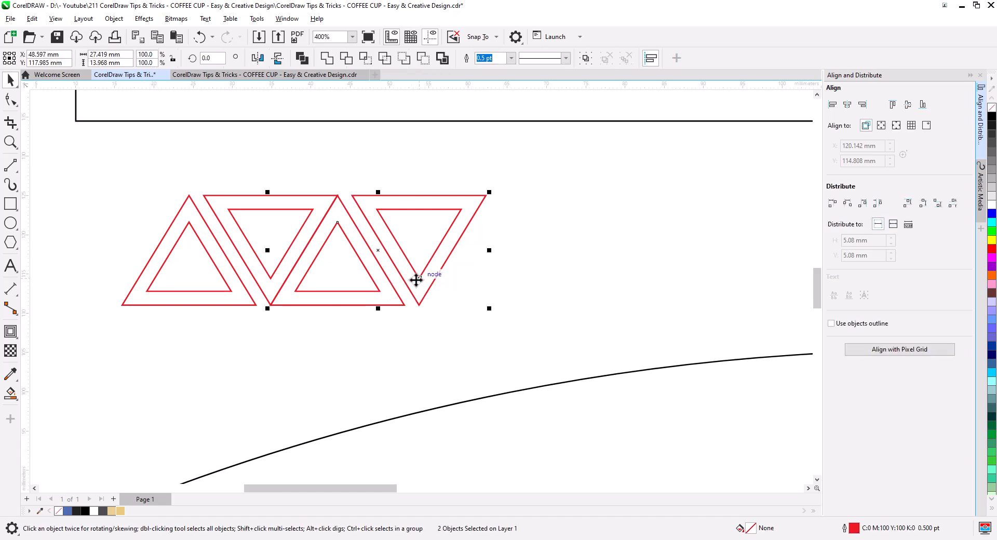
drag(271, 305, 242, 293)
click(314, 330)
Copy the four triangles to the end of the row and repeat the duplication three more times
scroll(286, 307, down, 5)
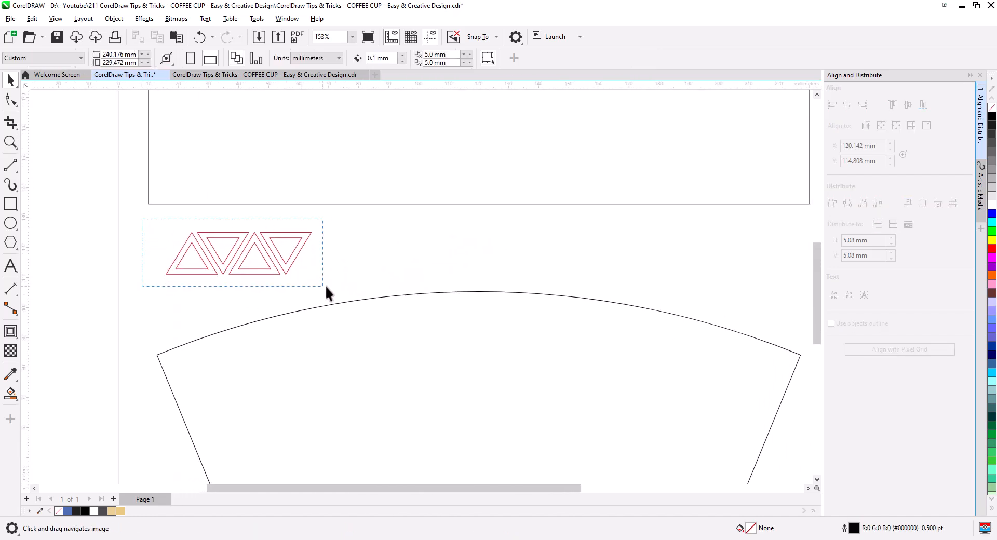
drag(326, 286, 326, 287)
drag(168, 276, 292, 276)
click(335, 307)
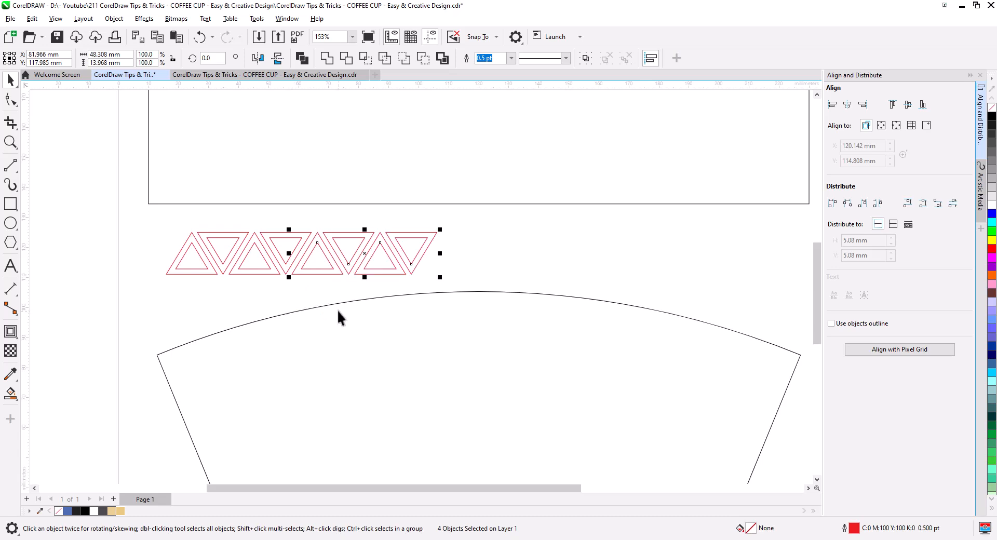
key(ctrl+d)
key(ctrl+d)
key(ctrl+d)
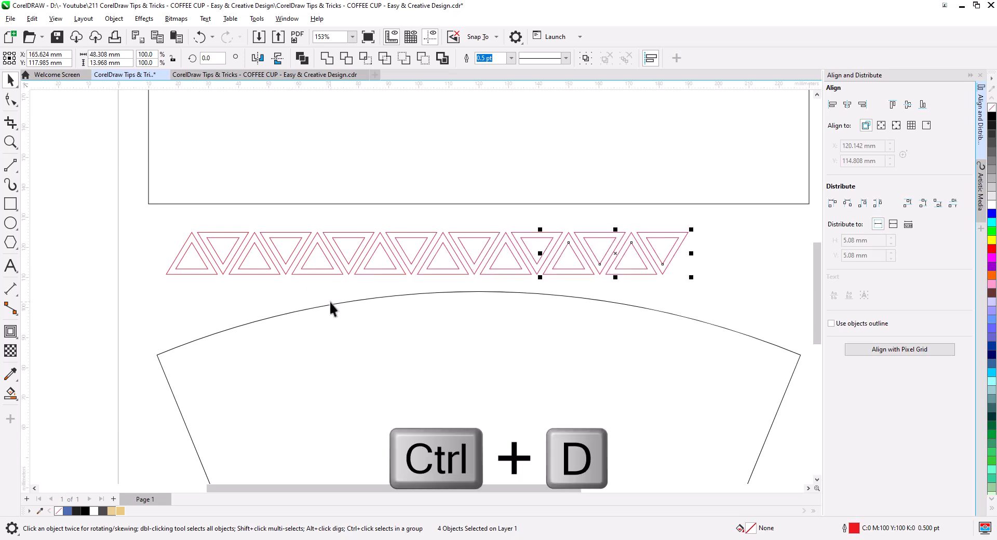
Move all twenty triangles out beside the page and rotate the row 90 degrees into a column
scroll(333, 300, down, 3)
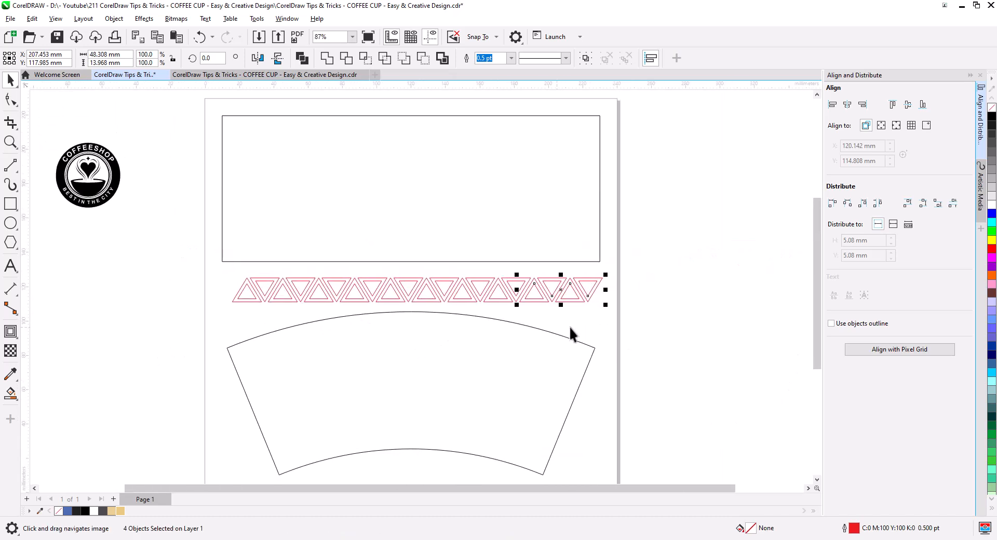
drag(621, 316, 242, 266)
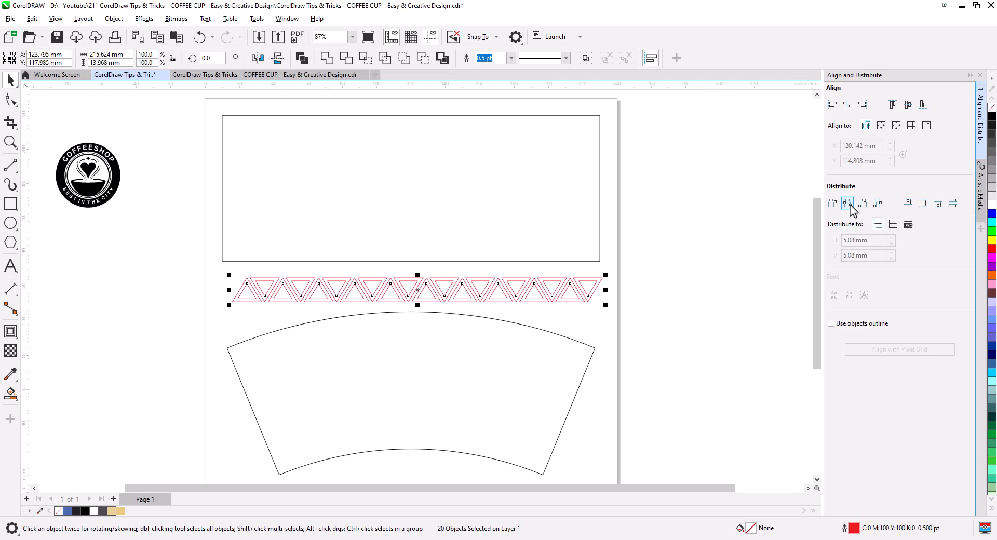
click(634, 319)
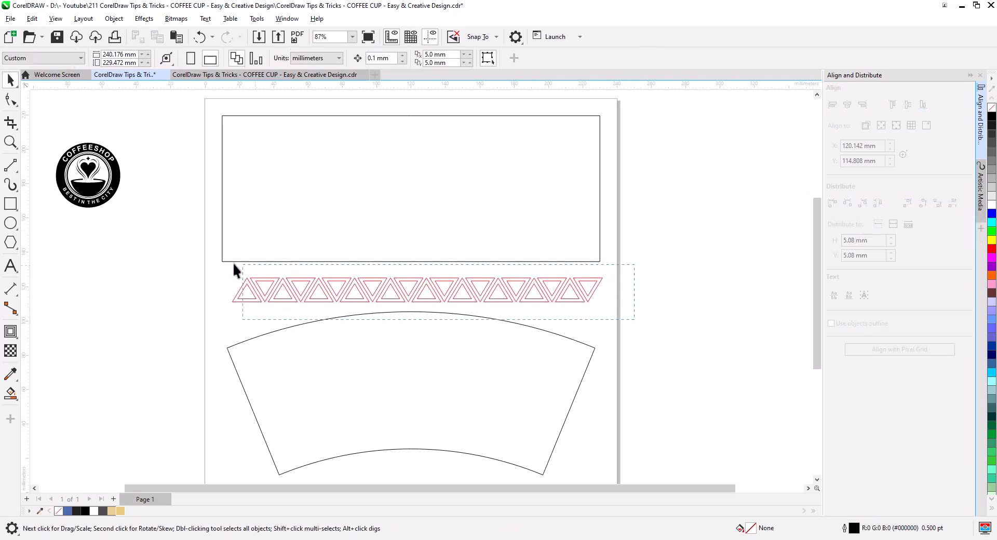
drag(233, 263, 233, 262)
drag(283, 282, 632, 285)
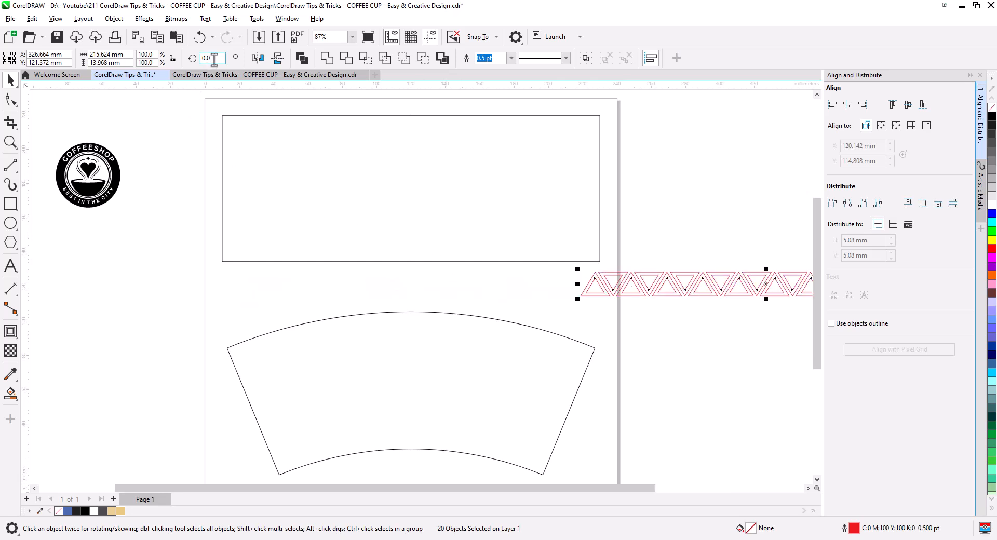
key(Return)
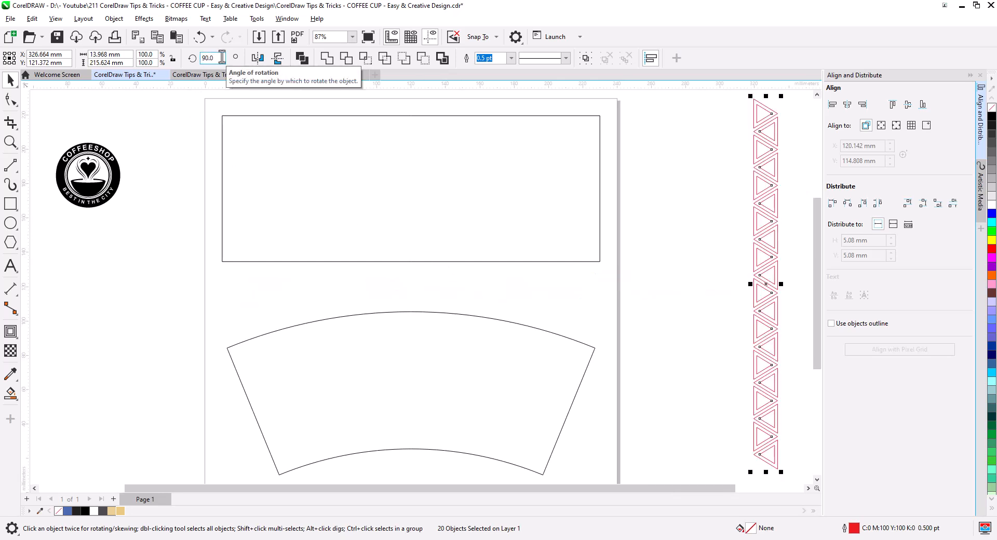
Scale the triangle column down to about 10.6 × 163.6 mm and align it with the rectangle's left edge
drag(670, 181, 587, 207)
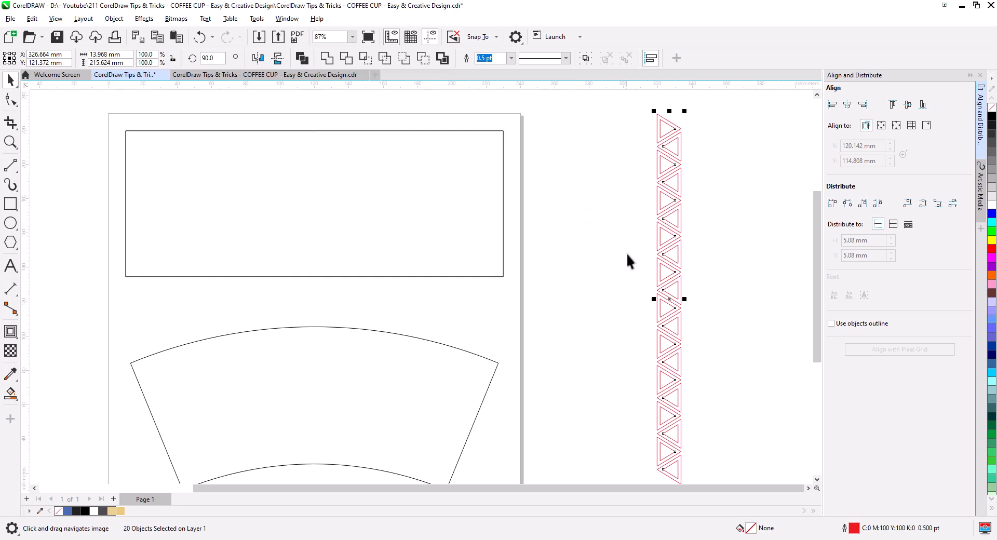
drag(684, 111, 679, 136)
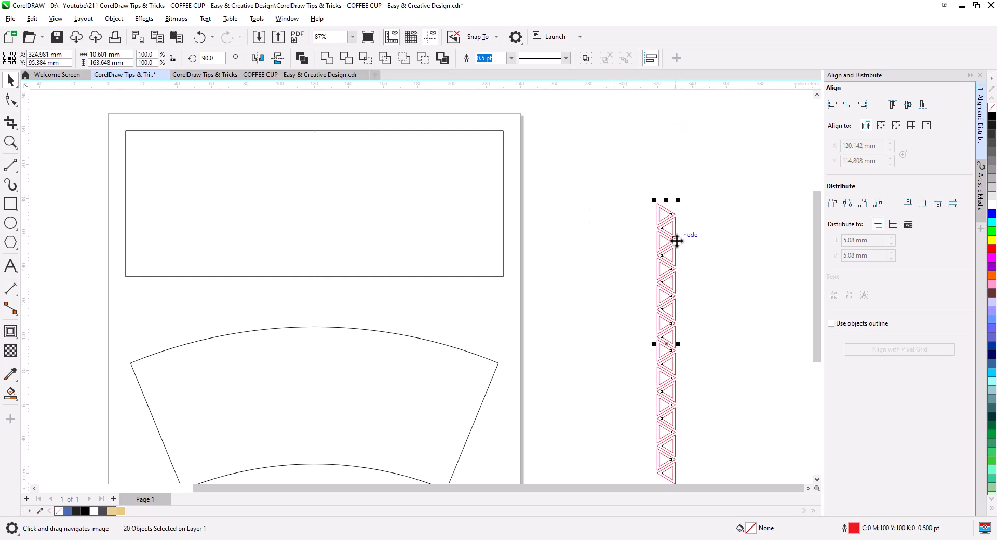
drag(669, 250, 309, 198)
scroll(148, 154, up, 2)
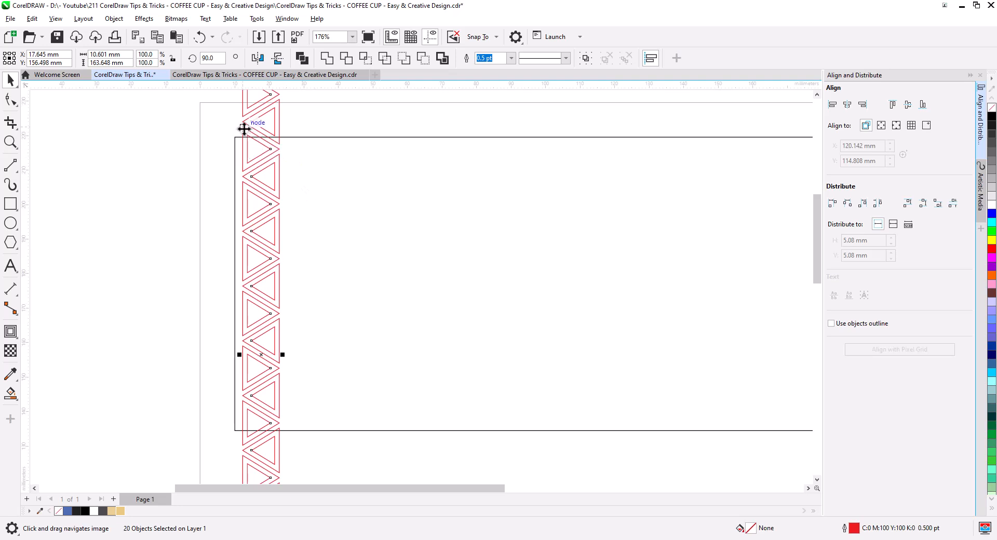
mouse_move(244, 129)
mouse_down()
mouse_move(233, 183)
mouse_move(237, 139)
mouse_up()
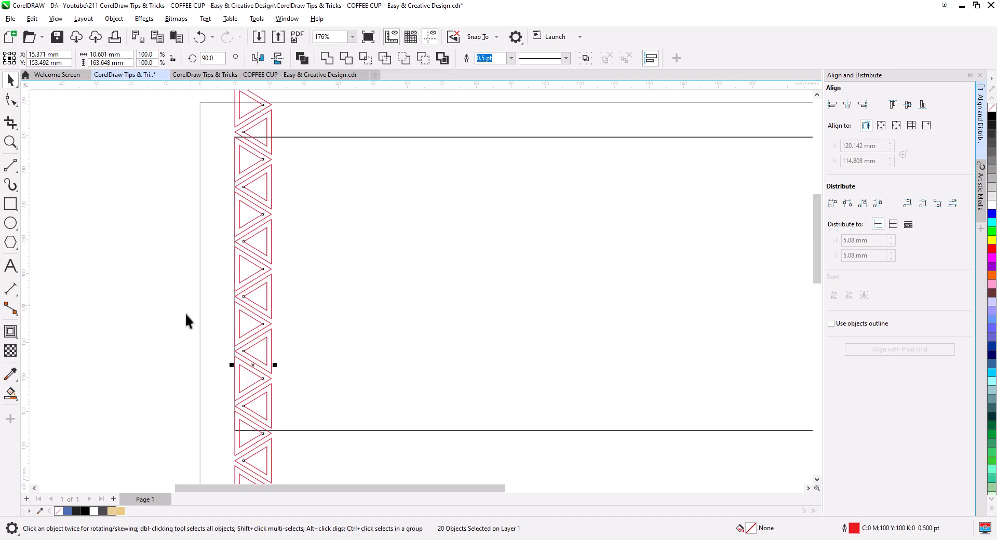
Scale the triangle column slightly further down to about 10.5 × 162.3 mm
drag(186, 321, 189, 244)
scroll(207, 274, down, 2)
drag(302, 359, 306, 295)
drag(264, 436, 263, 433)
Copy the triangle column to its right inside the rectangle and group the copied triangles
drag(289, 328, 299, 236)
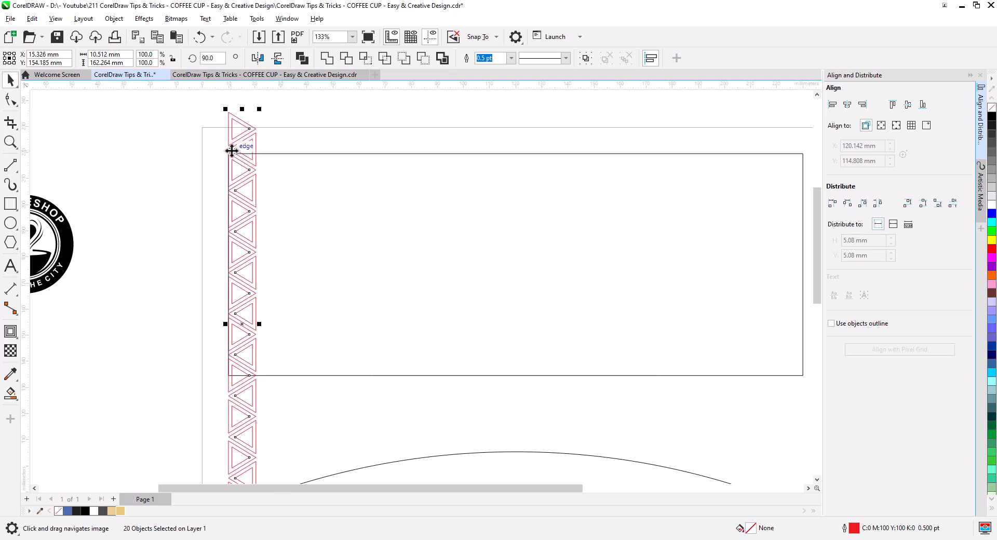
drag(231, 150, 263, 151)
click(288, 171)
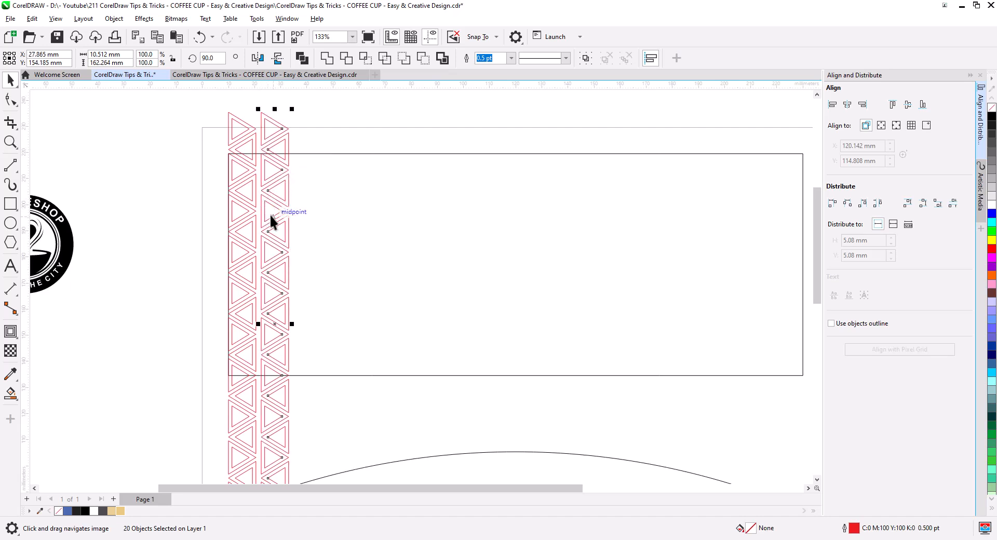
key(ctrl+g)
Move the second triangle column about 1 mm closer to the first column, keeping it level
scroll(258, 203, up, 1)
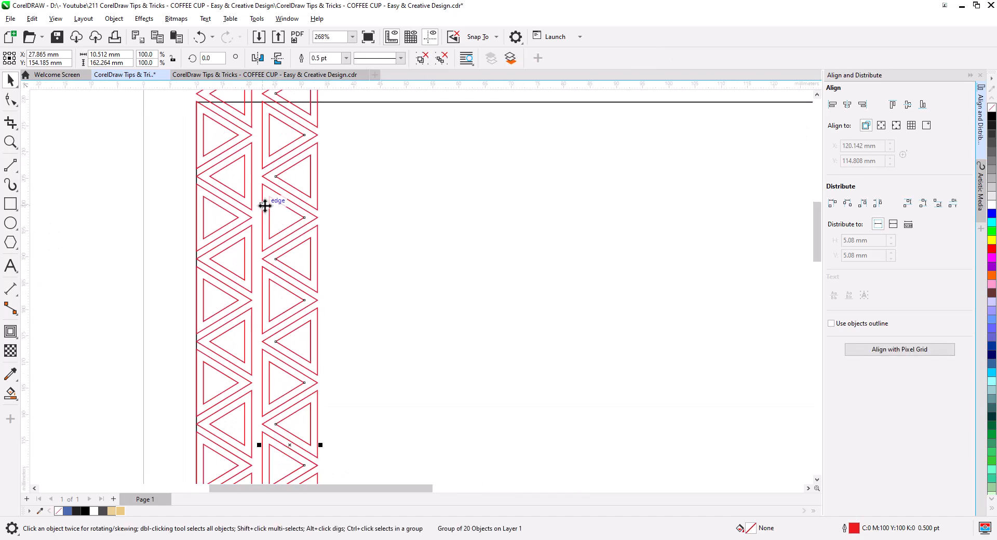
scroll(268, 209, up, 1)
drag(265, 165, 292, 305)
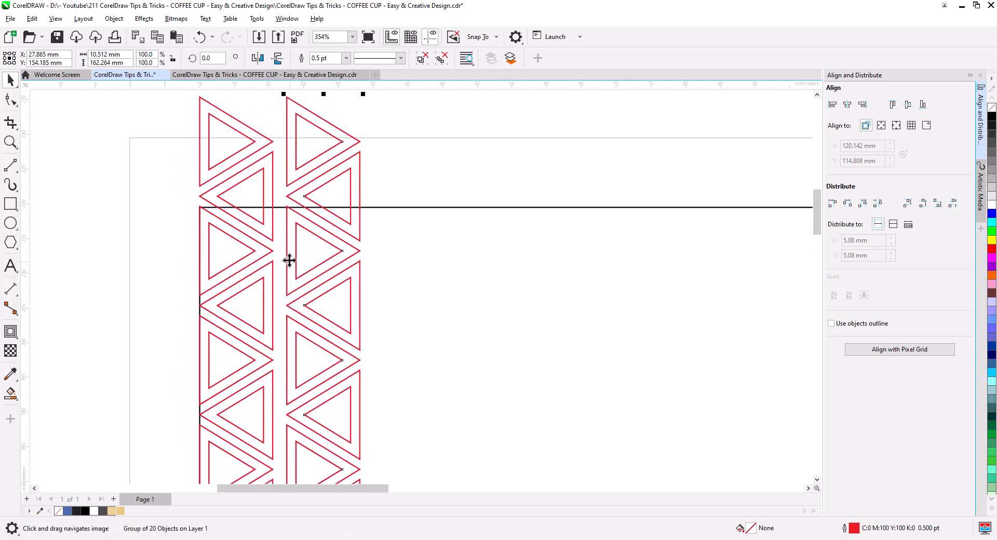
drag(287, 258, 280, 252)
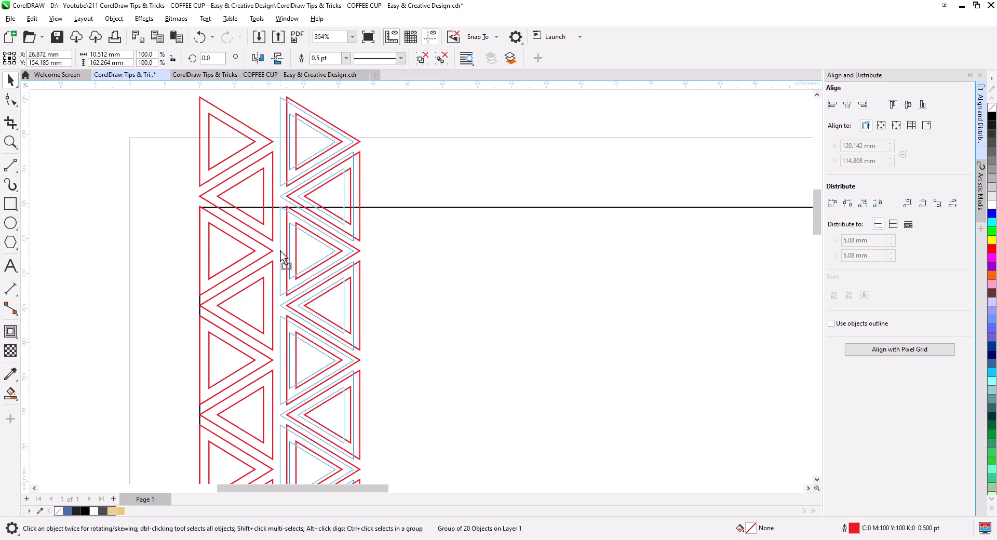
drag(280, 251, 280, 251)
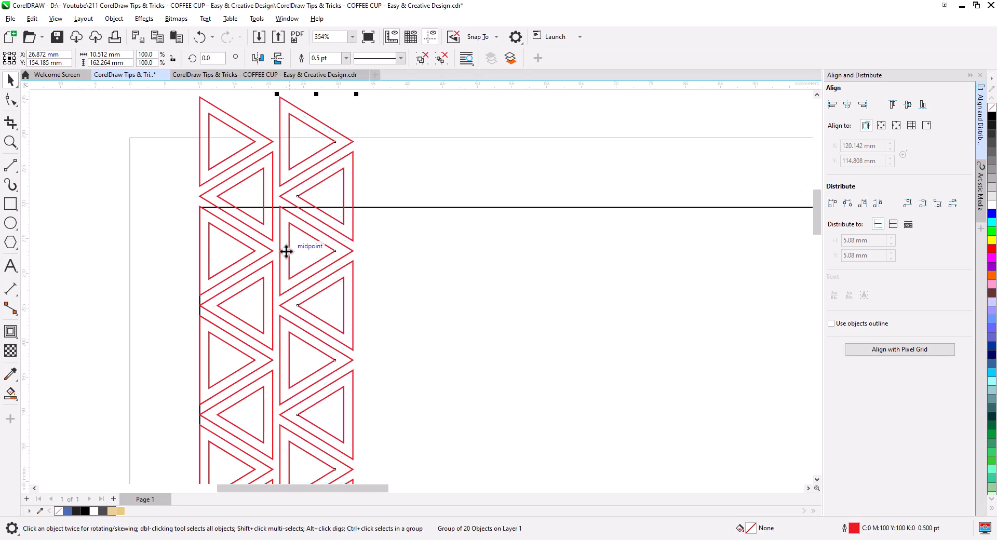
Place a copy of the second triangle column to its right with a matching gap between columns
scroll(285, 252, down, 2)
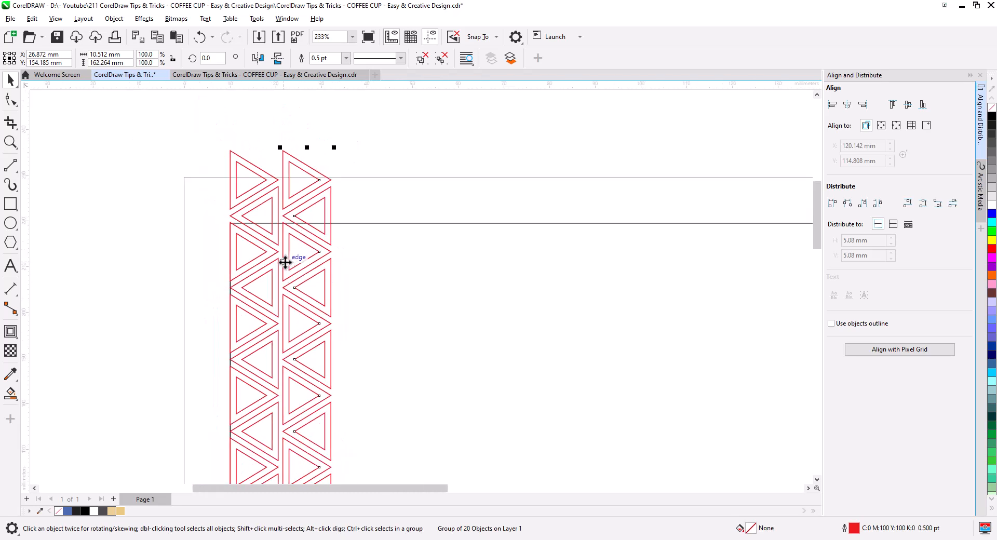
drag(282, 261, 337, 260)
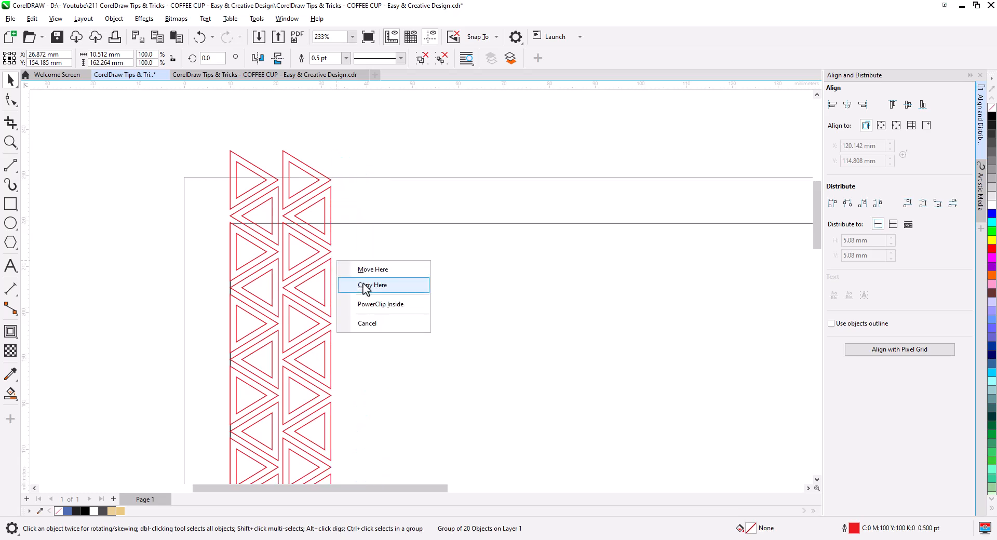
click(359, 284)
scroll(321, 276, down, 5)
drag(354, 321, 344, 266)
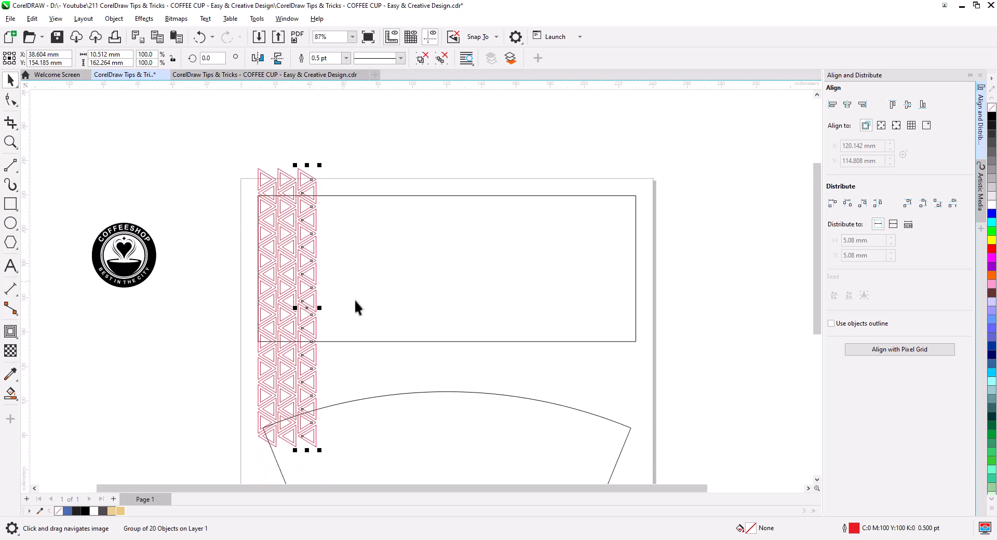
Repeat the column duplication at the same spacing until the triangle columns span the rectangle's full width
key(ctrl+d)
key(ctrl+d)
key(ctrl+d)
key(ctrl+d)
key(ctrl+d)
key(ctrl+d)
key(ctrl+d)
key(ctrl+d)
key(ctrl+d)
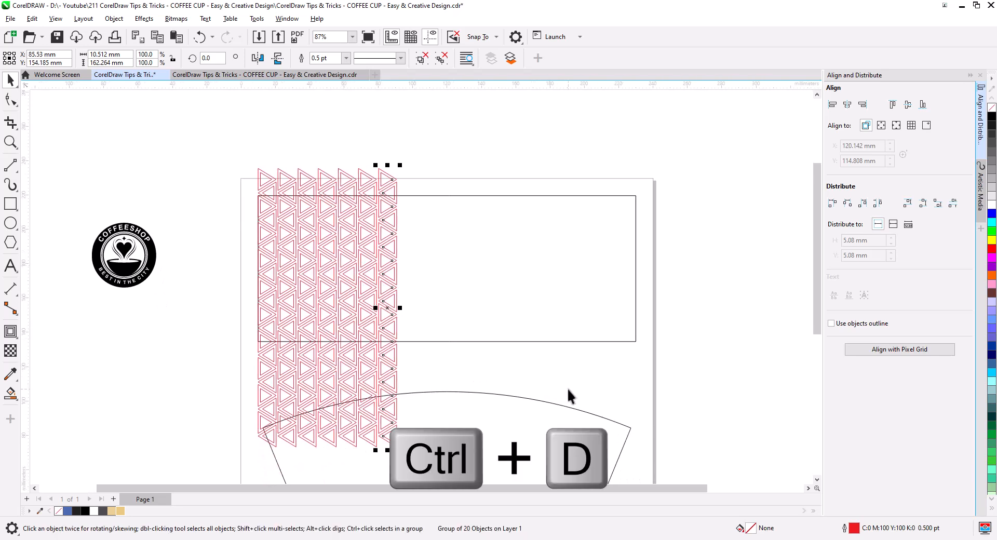
key(ctrl+d)
key(ctrl+d)
key(ctrl+d)
key(ctrl+d)
key(ctrl+d)
key(ctrl+d)
key(ctrl+d)
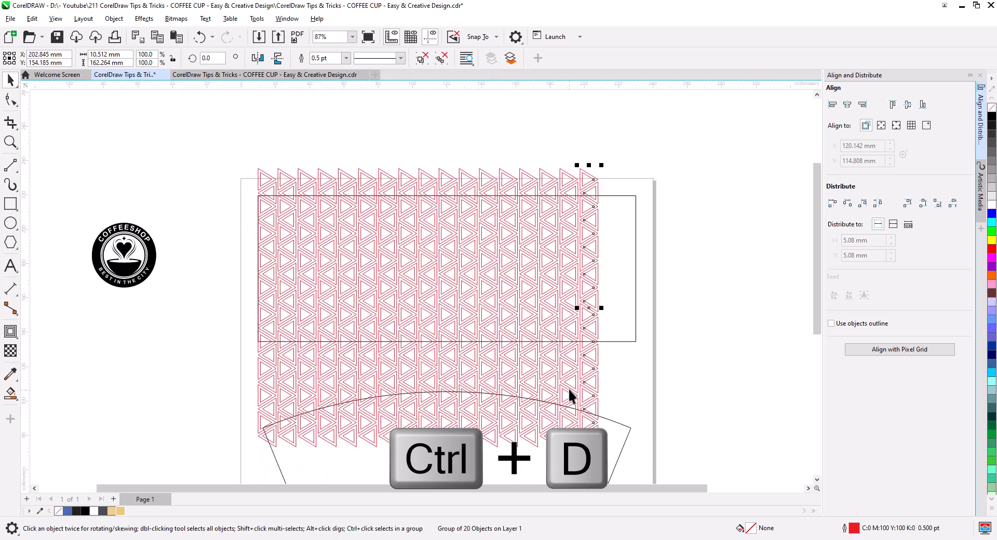
Select all the triangle columns without the rectangle and group them into a single pattern
click(683, 385)
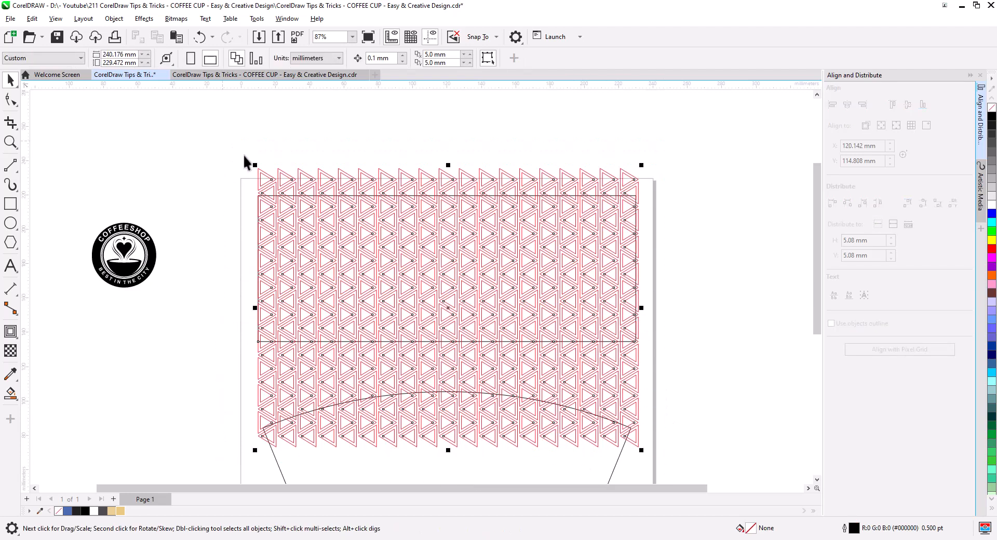
scroll(637, 270, up, 5)
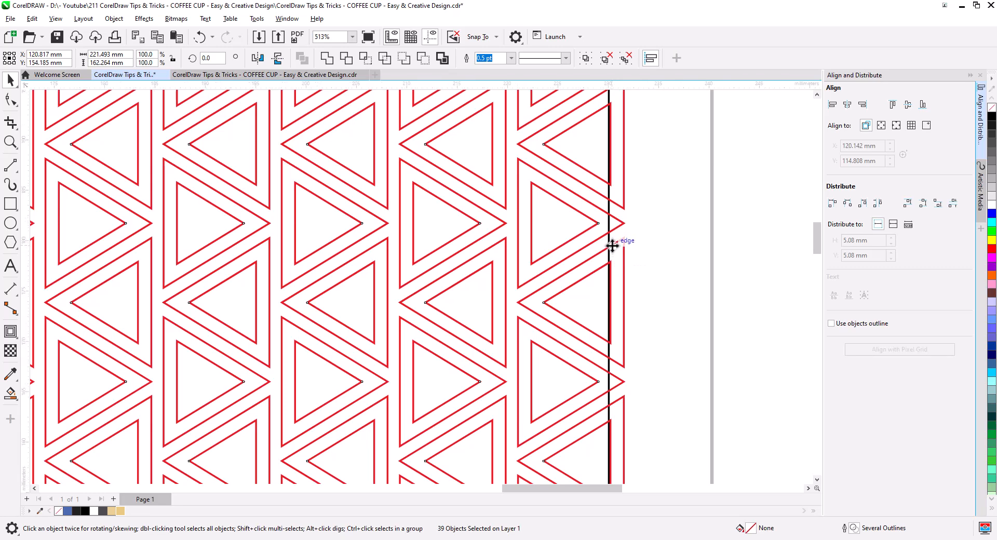
scroll(651, 273, down, 6)
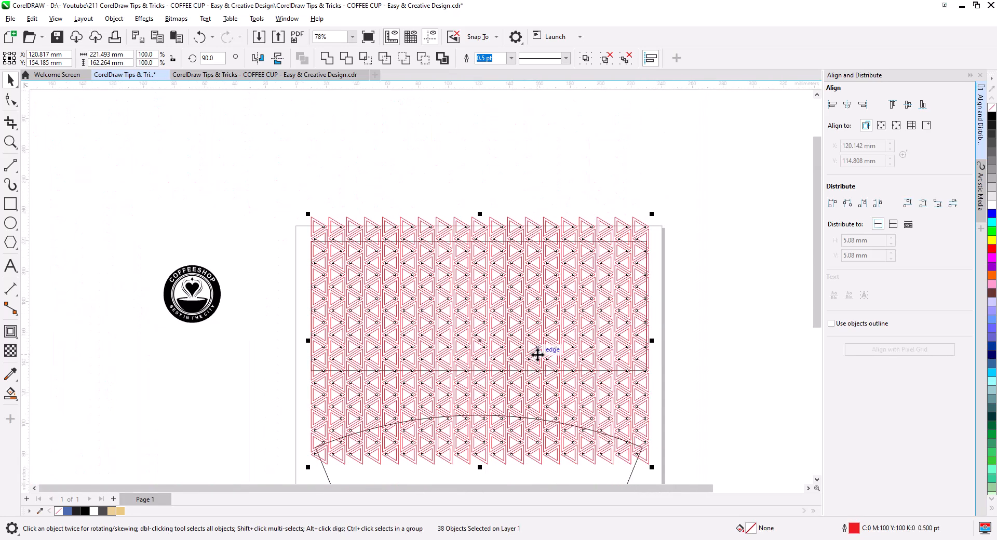
key(ctrl+g)
drag(505, 232, 578, 129)
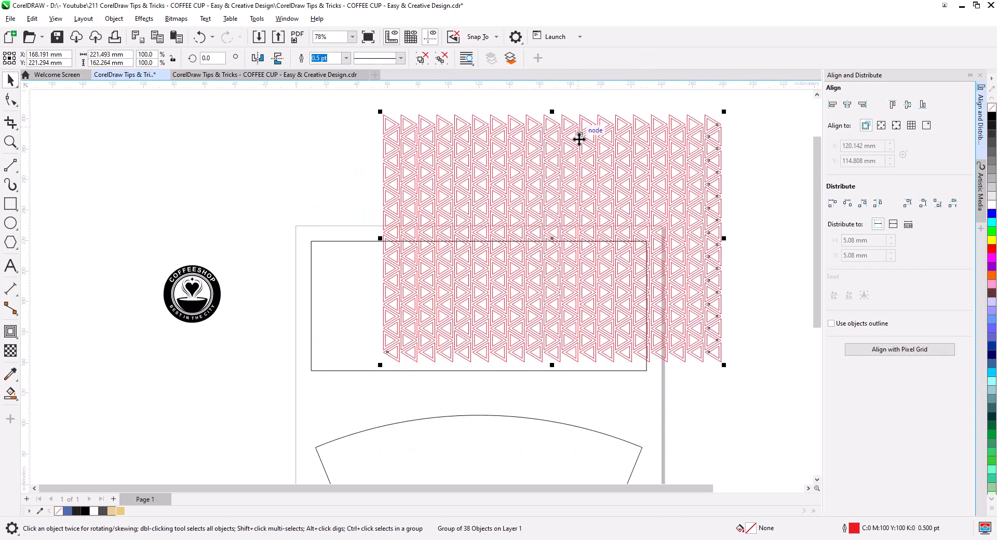
key(ctrl+z)
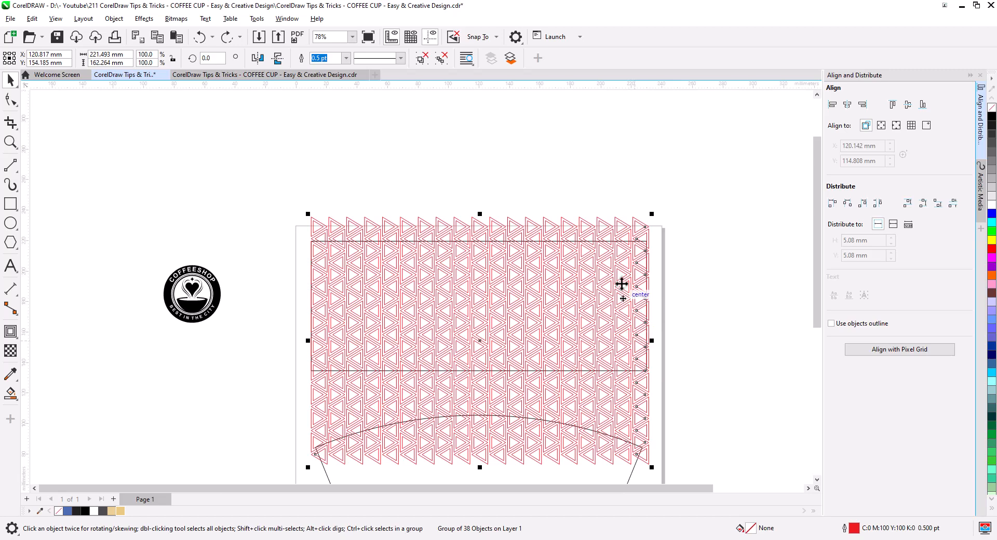
Move the pattern group off the rectangle's upper edge and scale it proportionally to the rectangle's 220.0 mm width
drag(632, 235, 518, 327)
click(477, 240)
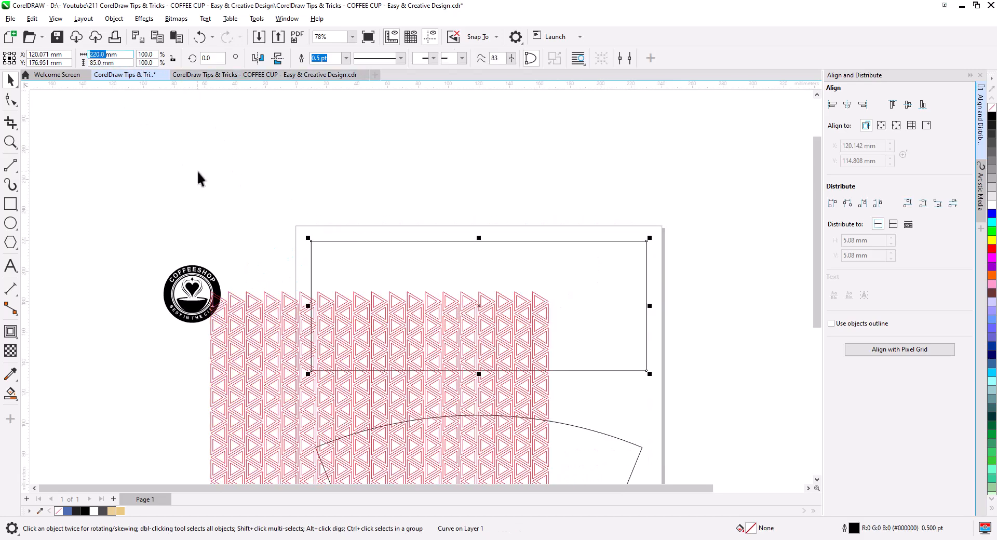
click(257, 307)
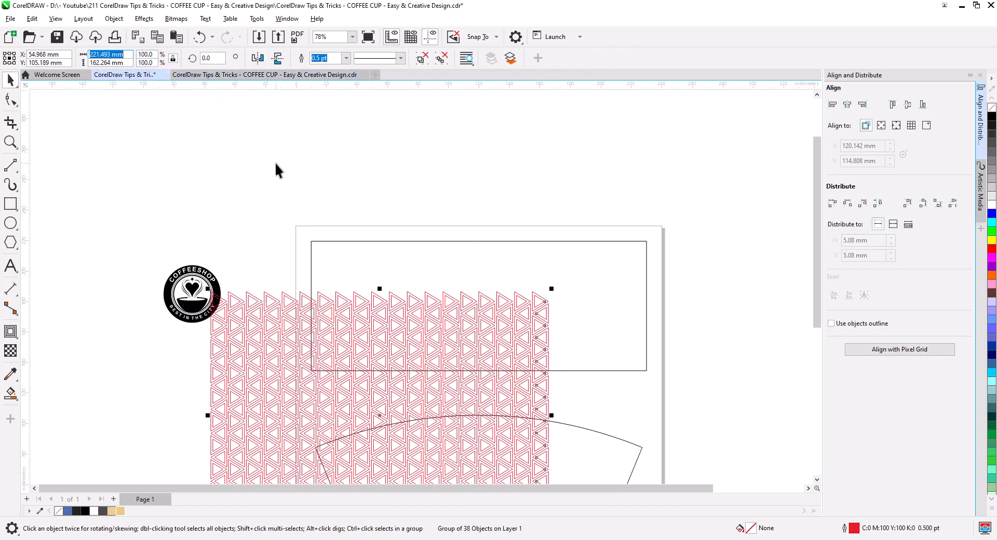
text(220.0)
key(Return)
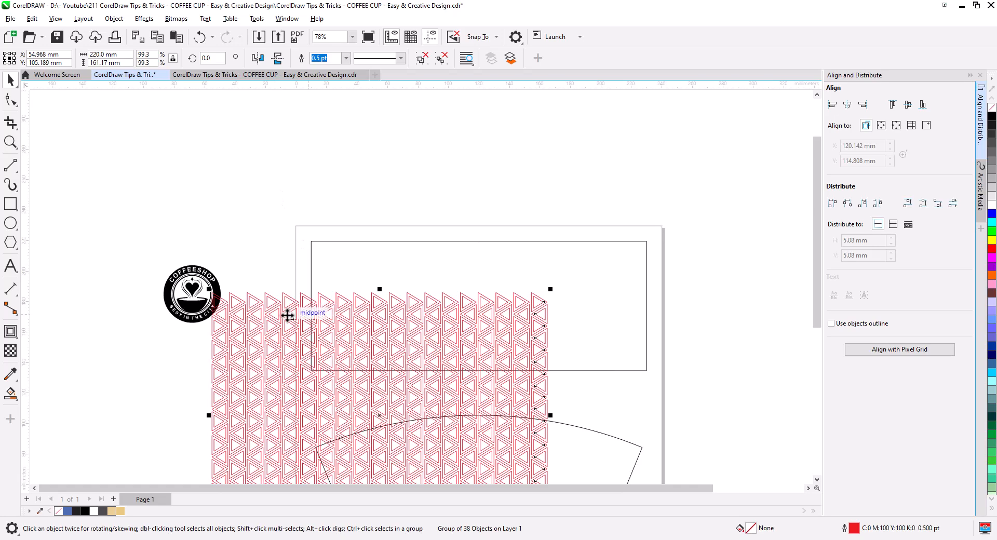
Centre the pattern group horizontally on the rectangle and move it straight up to overlap the rectangle's upper edge
drag(285, 314, 401, 290)
shift+click(404, 241)
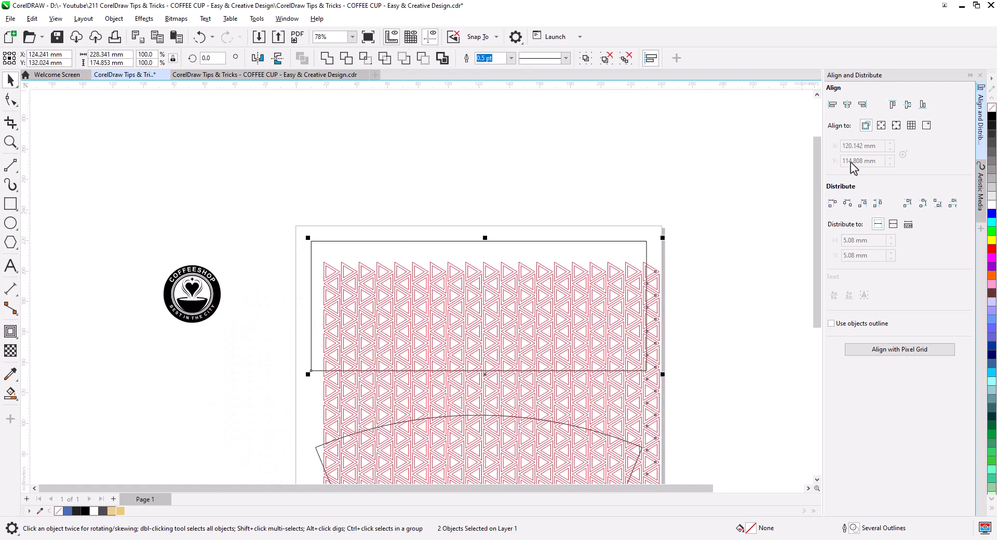
click(847, 105)
click(725, 225)
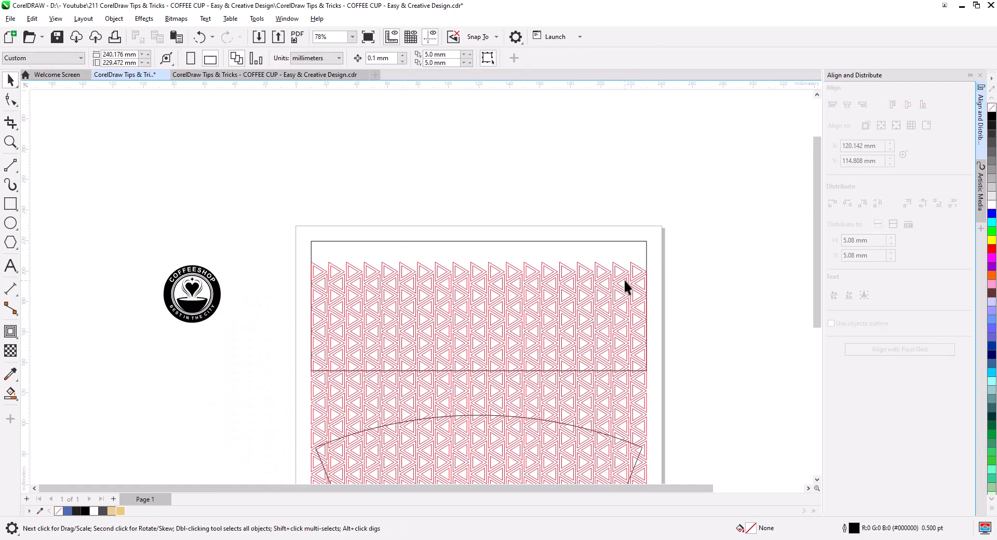
drag(625, 281, 624, 242)
Fill the triangle pattern with the gold colour #E6CA80 and remove its outline
drag(681, 327, 634, 267)
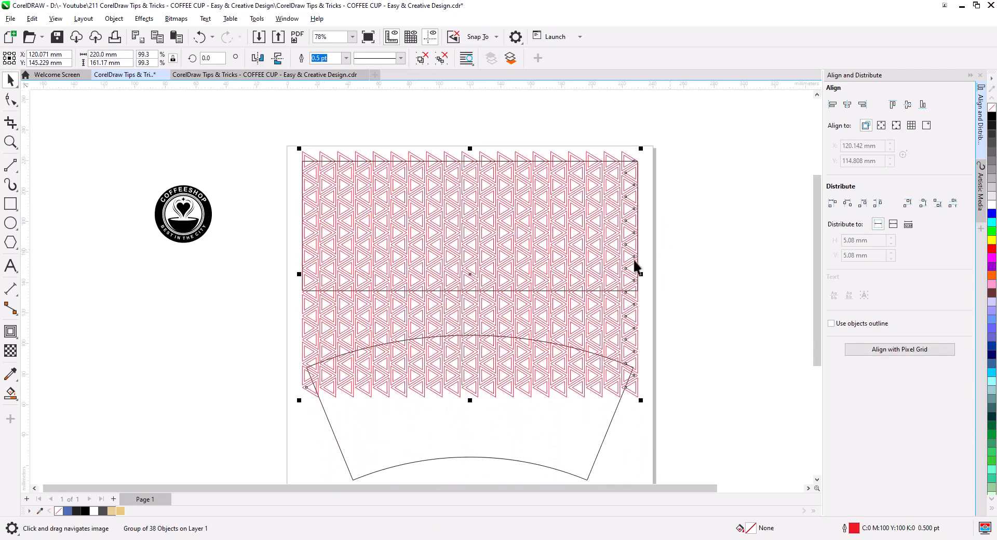
scroll(531, 244, up, 2)
scroll(551, 262, up, 2)
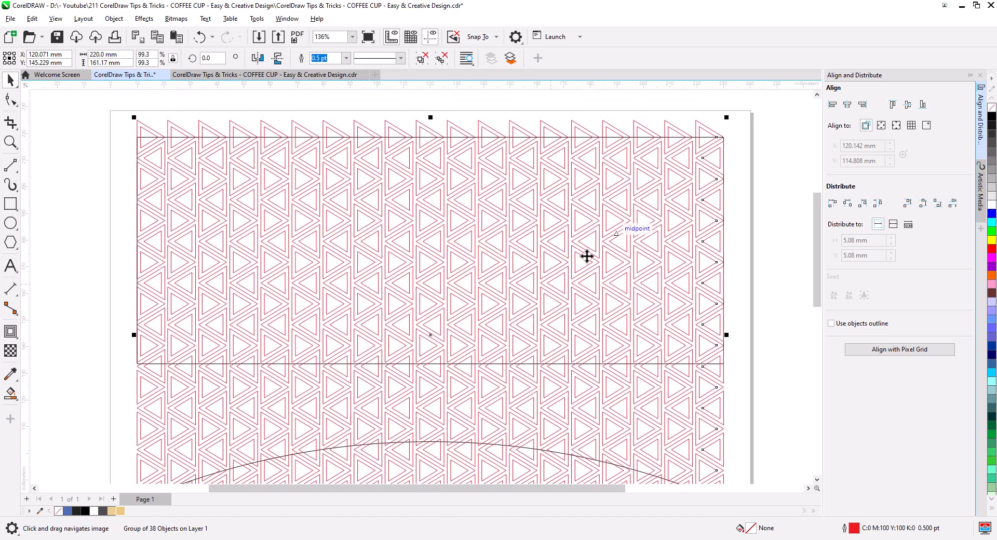
click(121, 511)
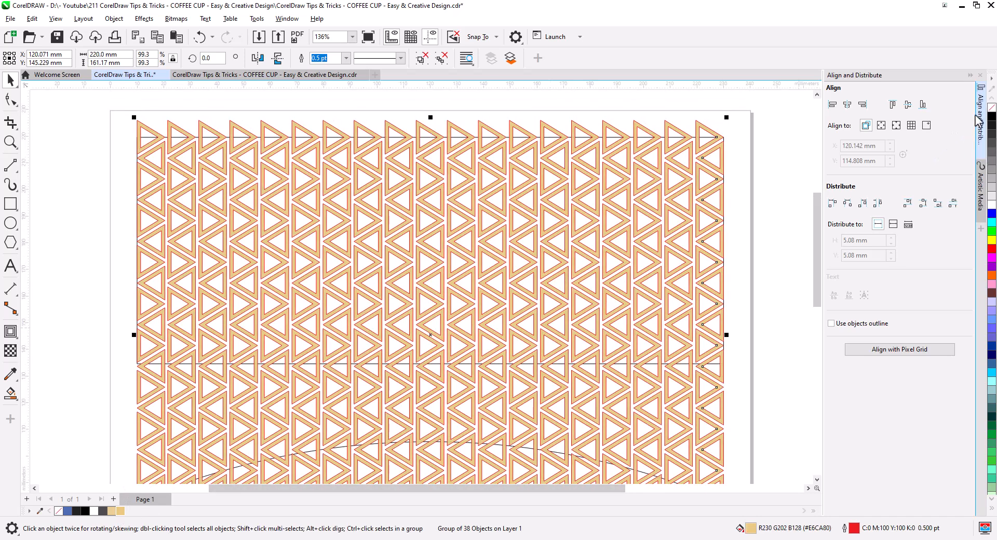
right_click(991, 108)
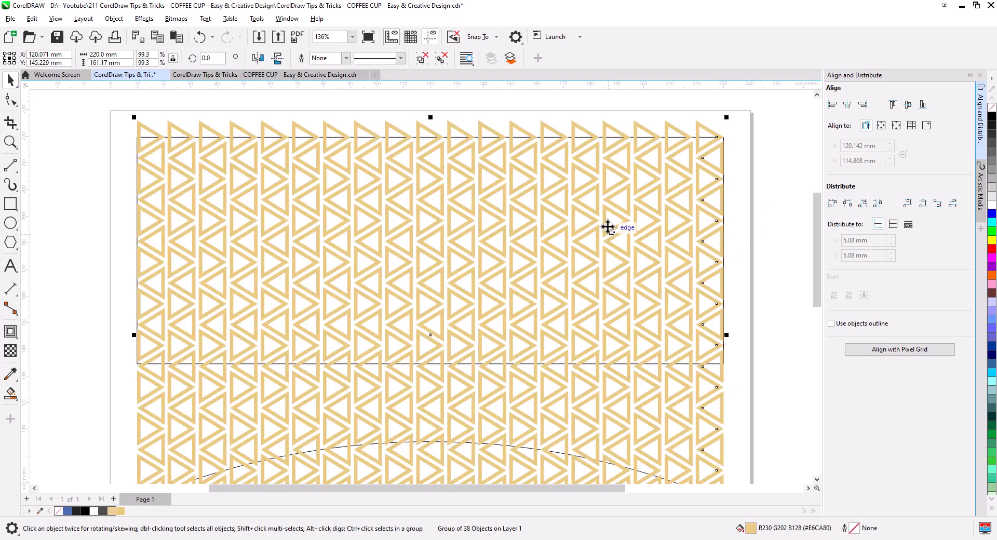
PowerClip the gold triangle pattern inside the rectangle
scroll(170, 155, up, 2)
scroll(170, 158, up, 1)
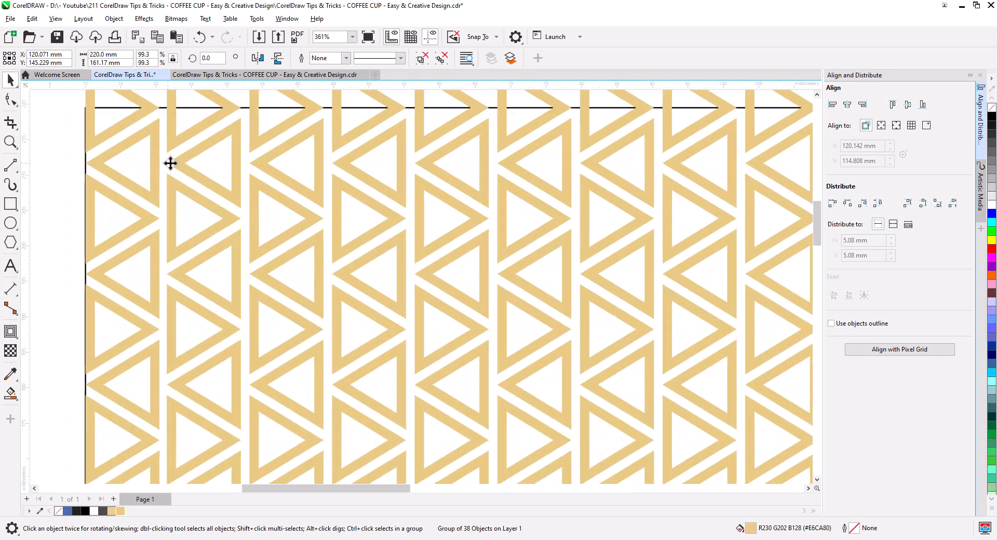
scroll(167, 150, up, 1)
drag(140, 166, 196, 220)
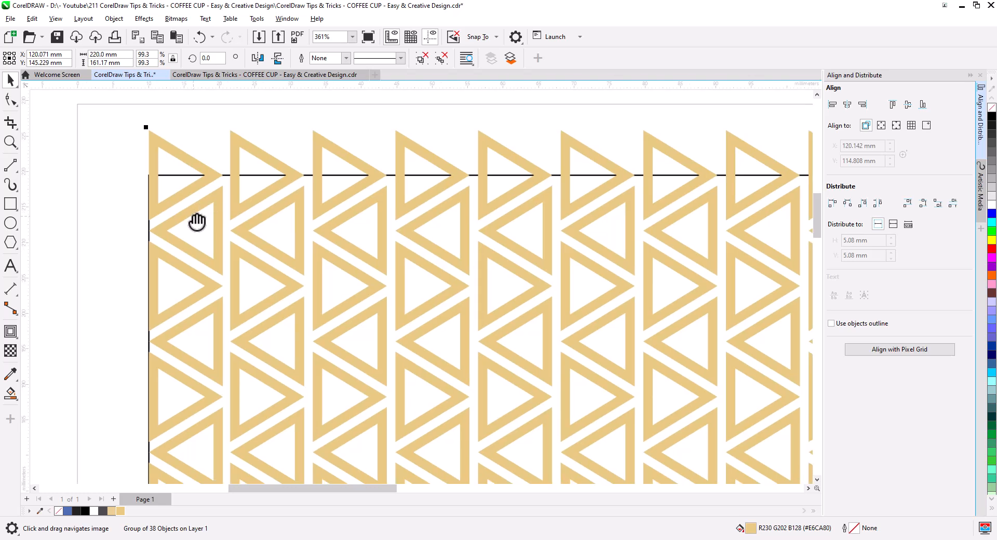
right_click(204, 166)
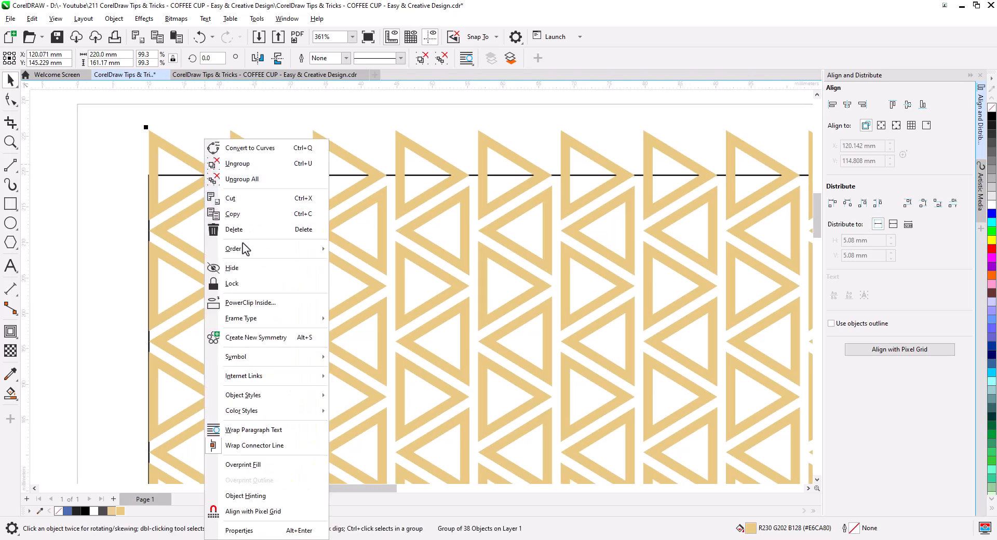
click(283, 304)
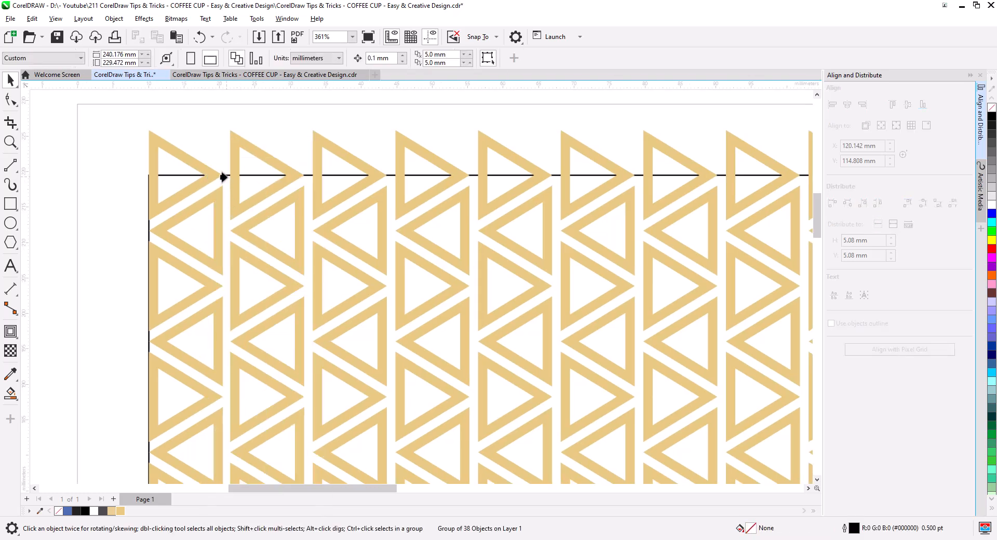
click(223, 176)
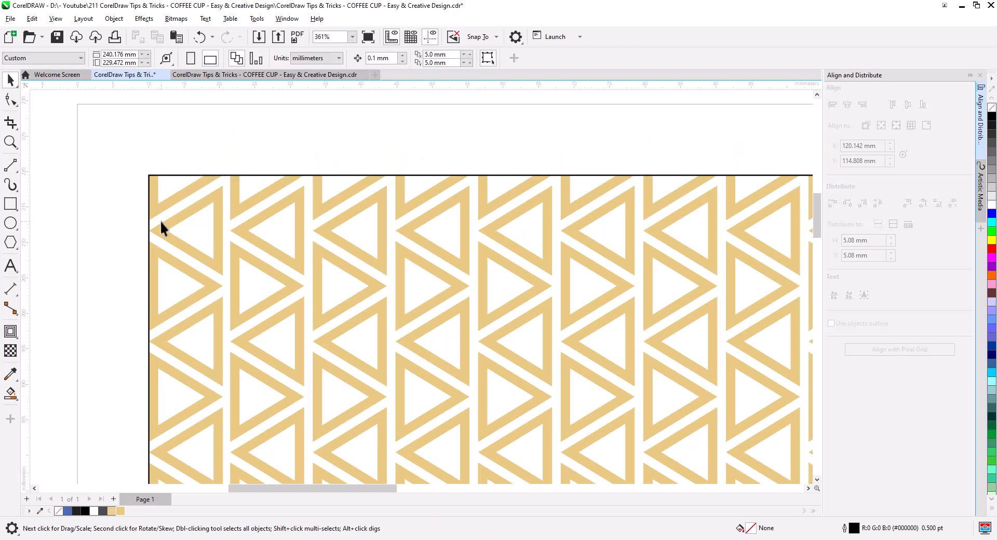
Fill the PowerClip rectangle behind the gold triangles with black
click(202, 232)
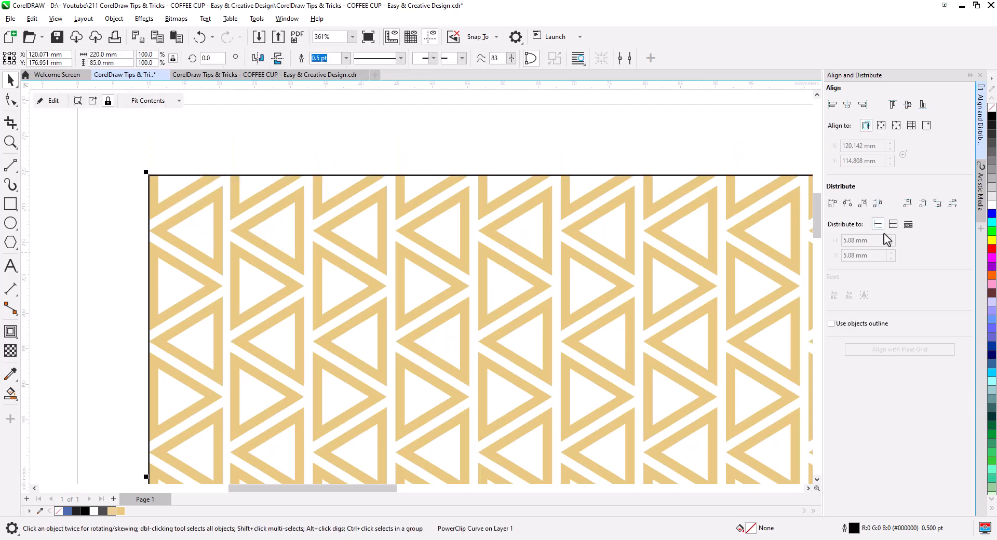
click(992, 140)
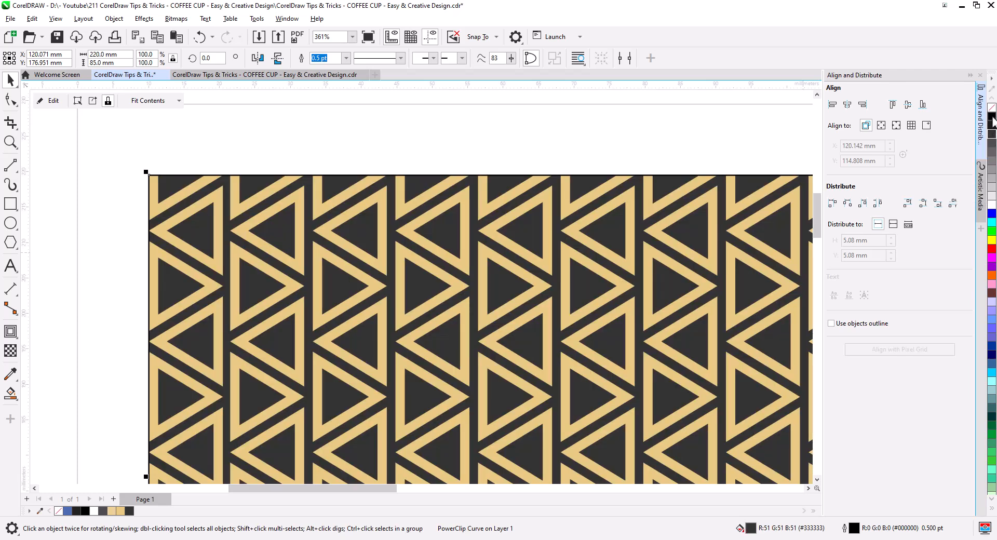
click(992, 118)
click(480, 149)
Draw a horizontal rectangle about 220 × 28.4 mm across the middle of the pattern, spanning its full width
scroll(581, 304, down, 3)
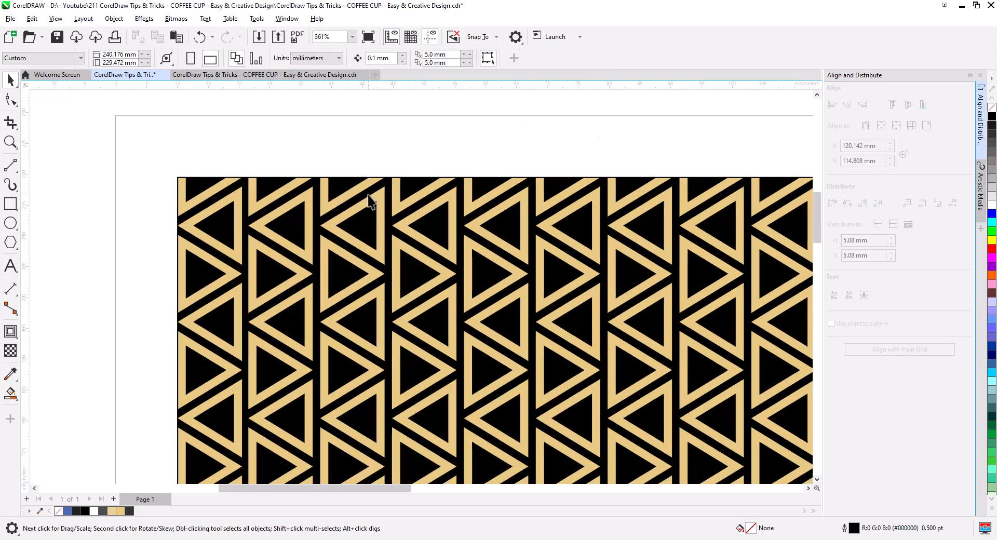
drag(583, 303, 450, 187)
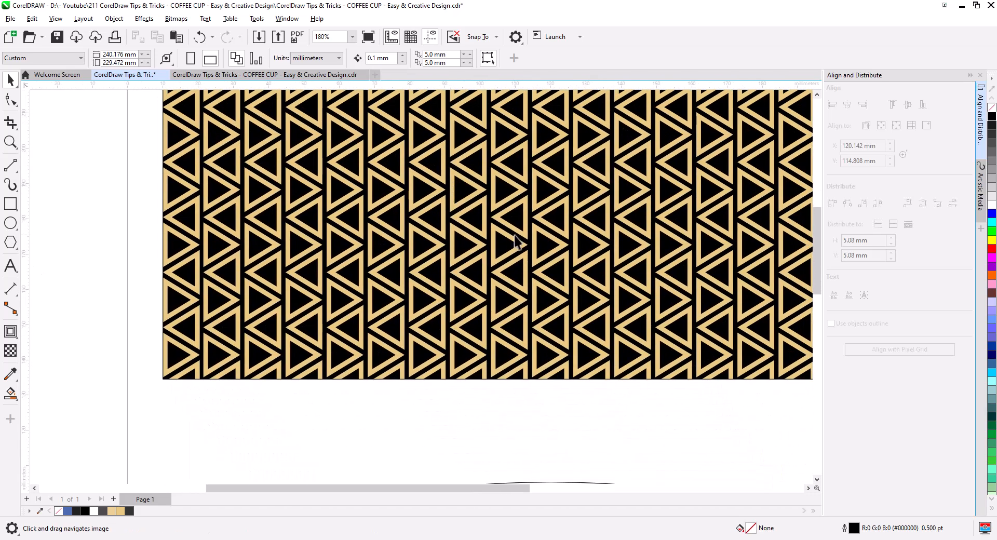
drag(544, 246, 484, 313)
scroll(435, 299, down, 2)
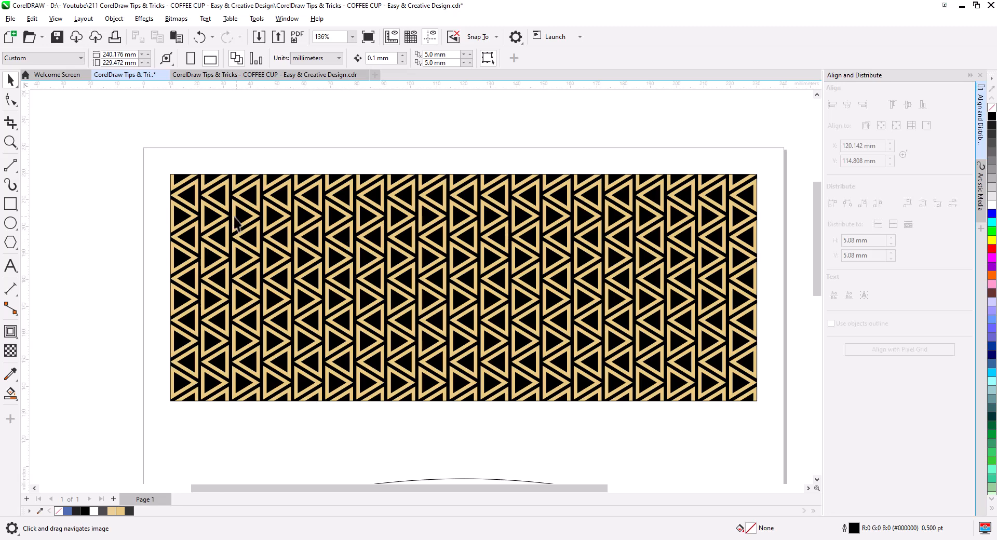
click(11, 205)
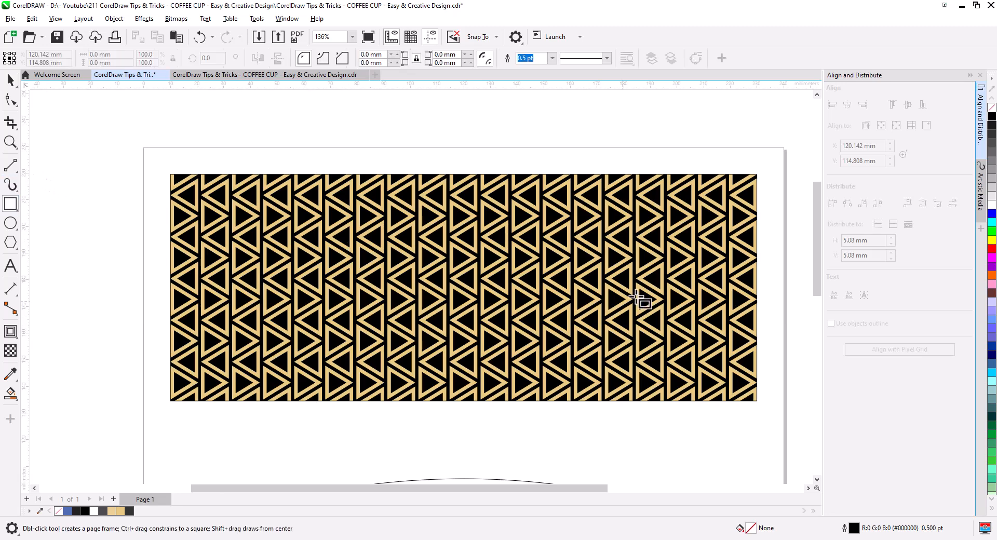
drag(757, 255, 171, 333)
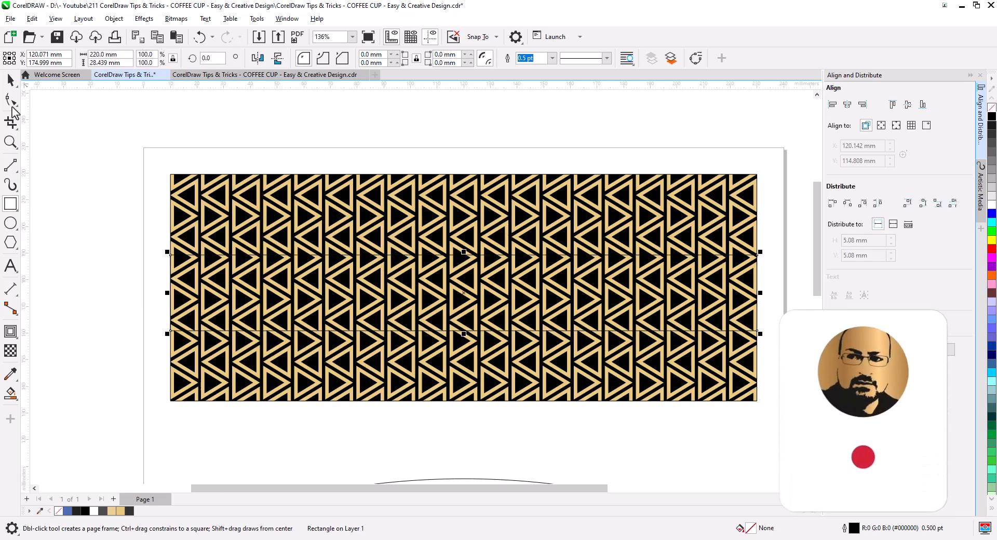
Fill the horizontal band with black and centre it horizontally and vertically on the pattern rectangle
key(space)
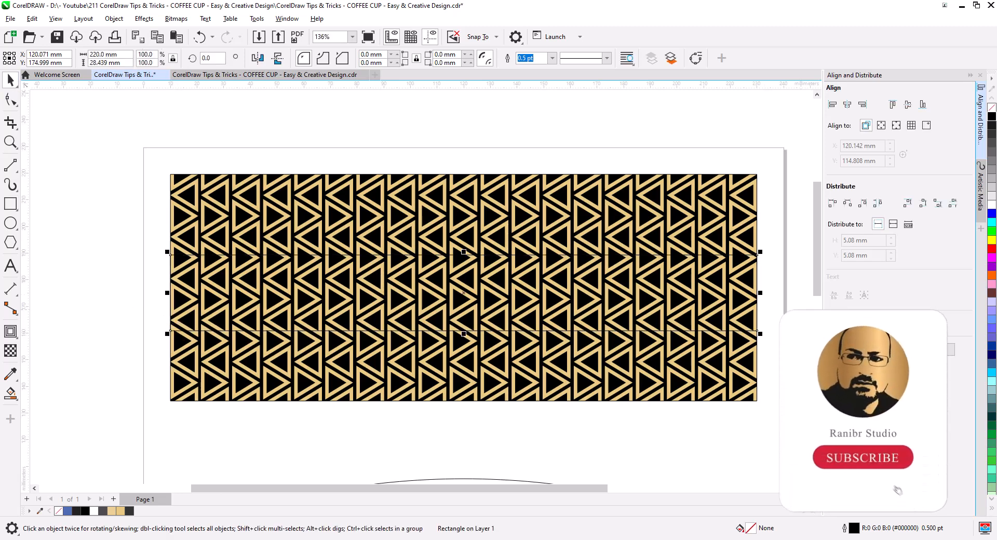
click(992, 117)
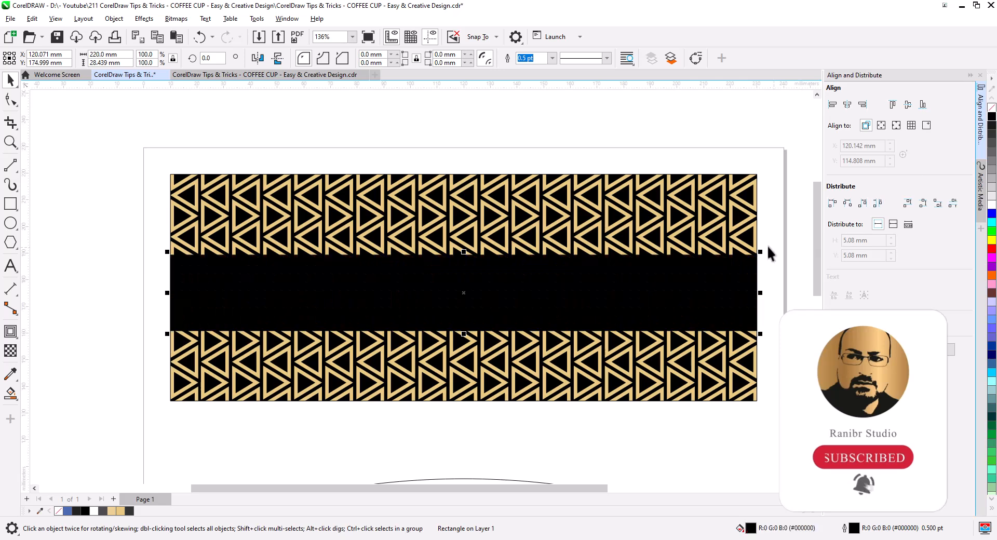
shift+click(716, 250)
click(847, 104)
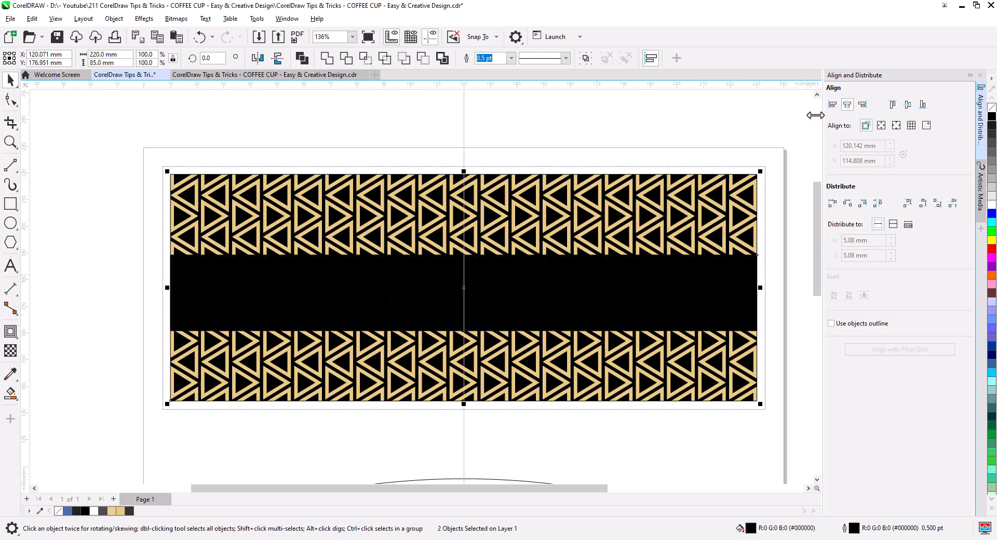
click(702, 134)
click(668, 280)
shift+click(689, 218)
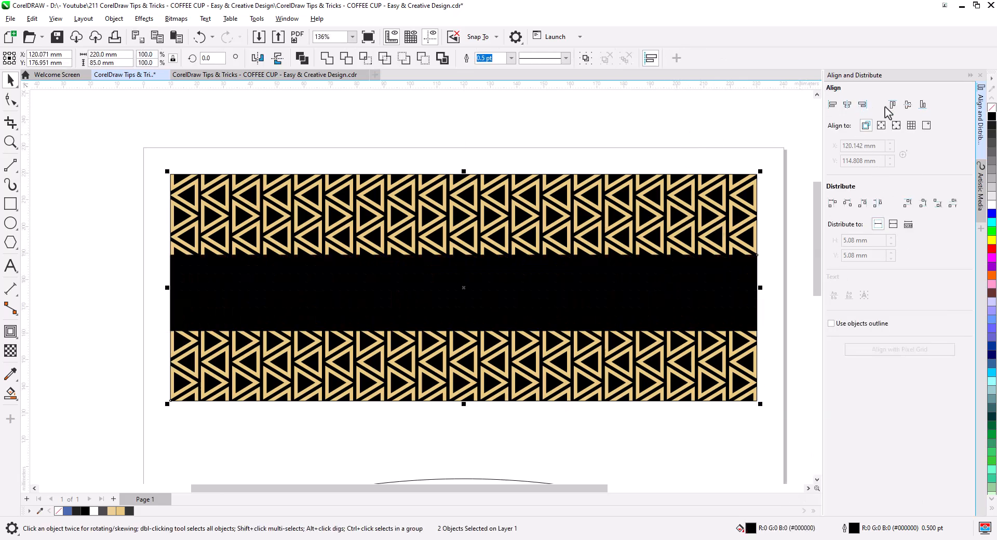
click(908, 104)
click(634, 139)
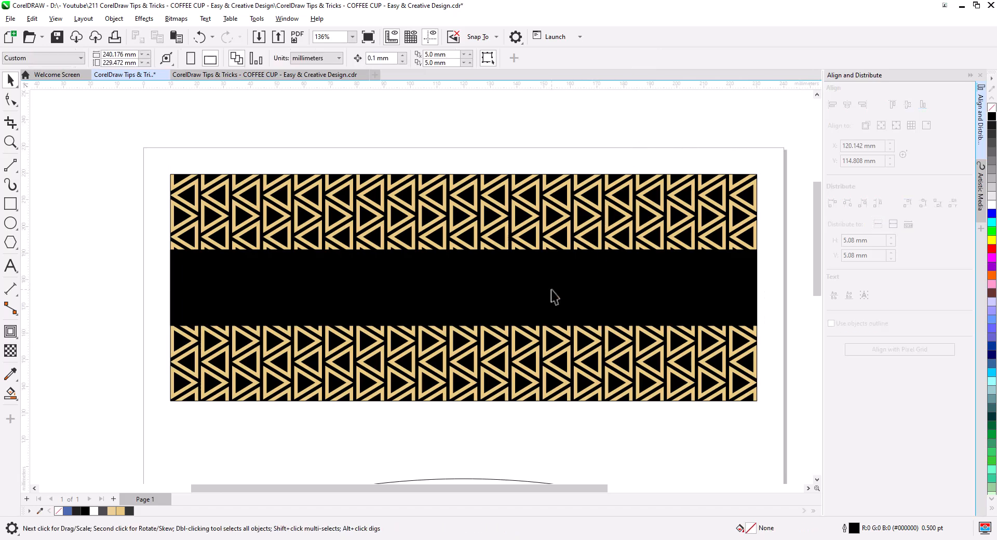
Open the PowerClip contents of the pattern rectangle for editing and ungroup all the gold triangles
click(501, 293)
scroll(483, 294, up, 1)
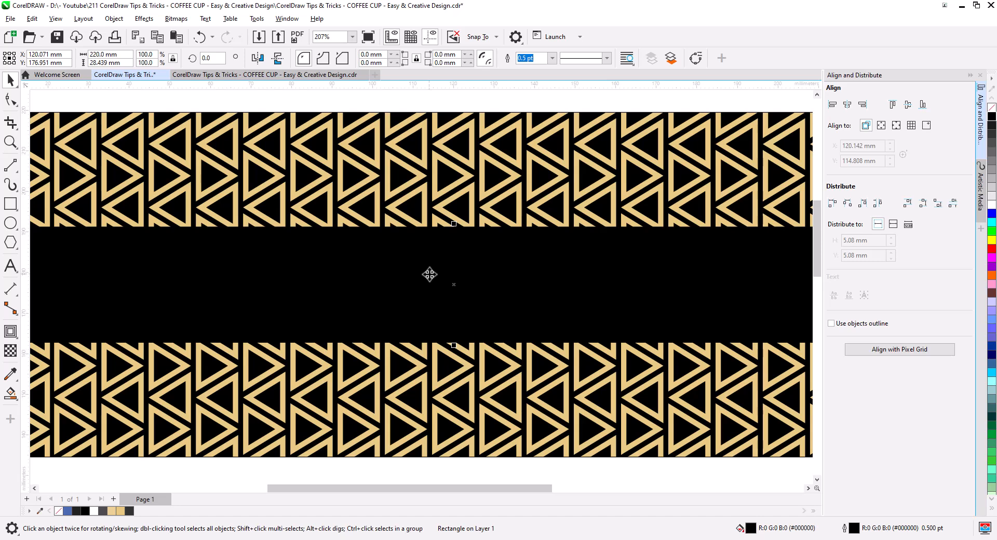
click(325, 154)
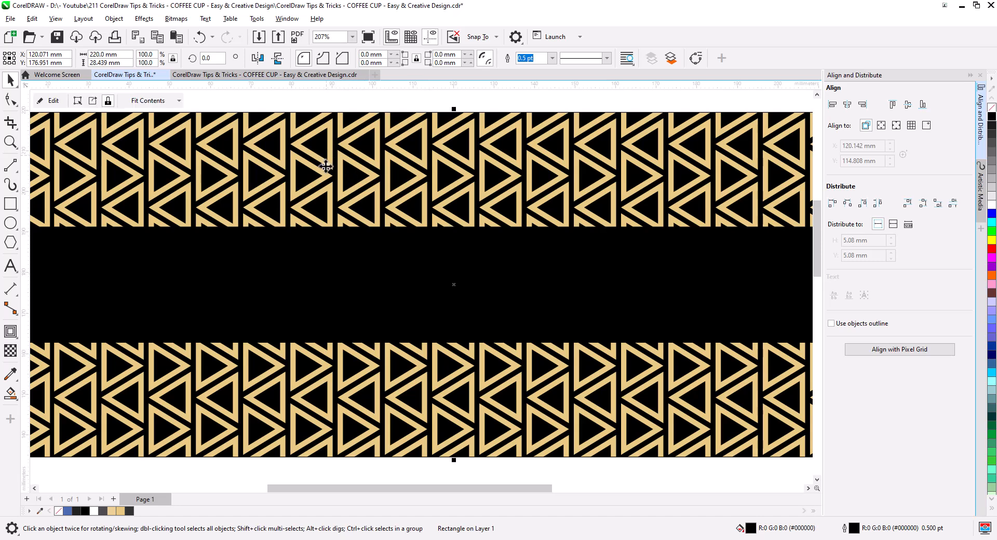
click(45, 102)
click(166, 107)
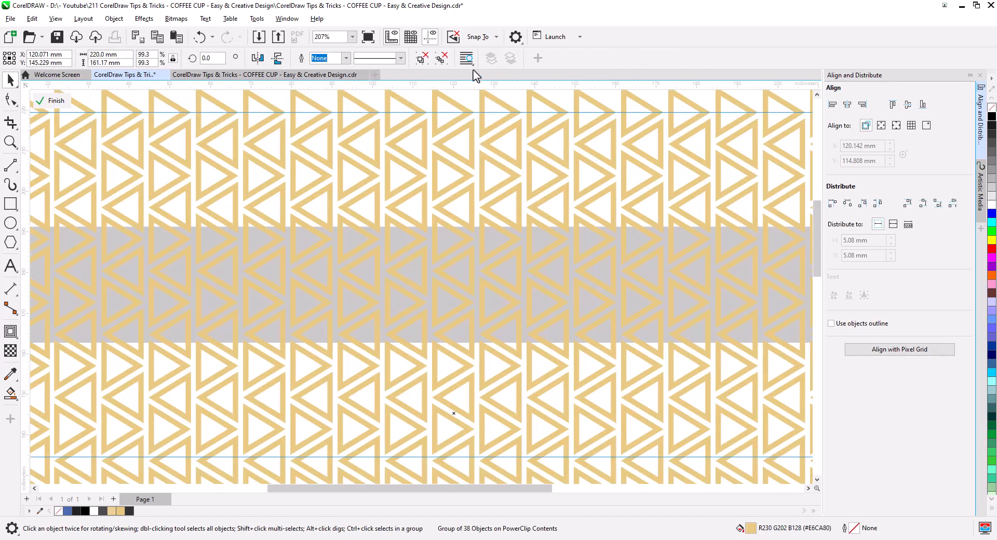
click(443, 60)
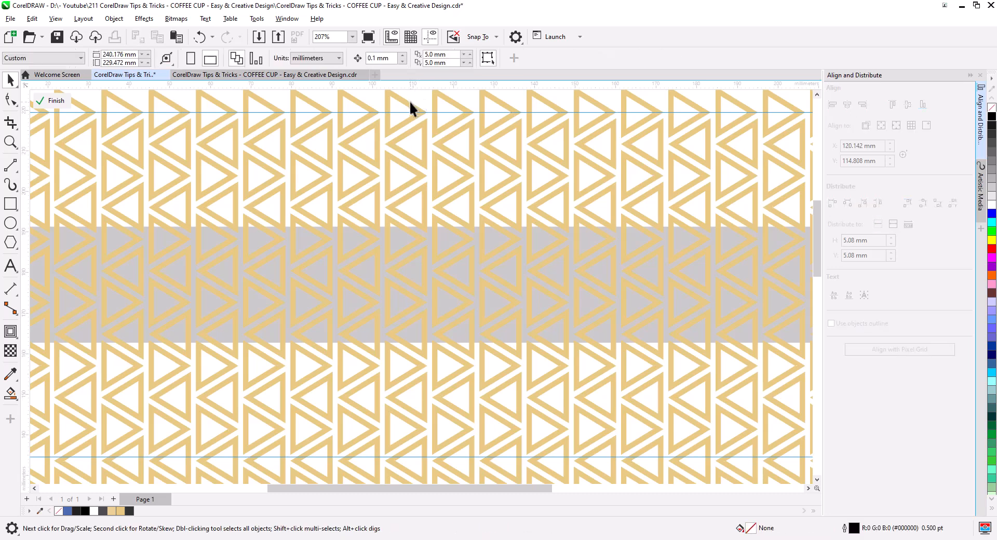
Copy a single triangle from the pattern, finish editing the PowerClip and paste the triangle onto the page
click(410, 101)
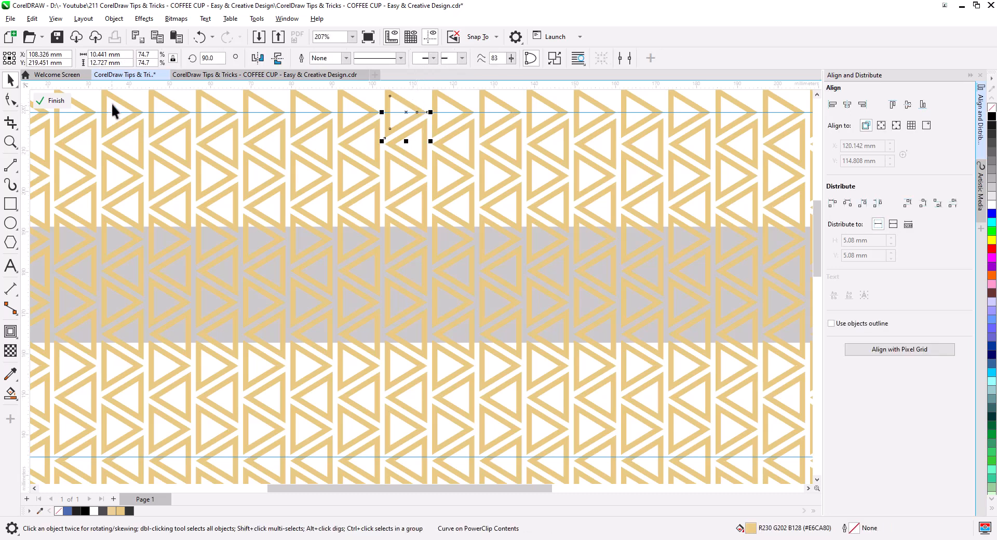
click(60, 95)
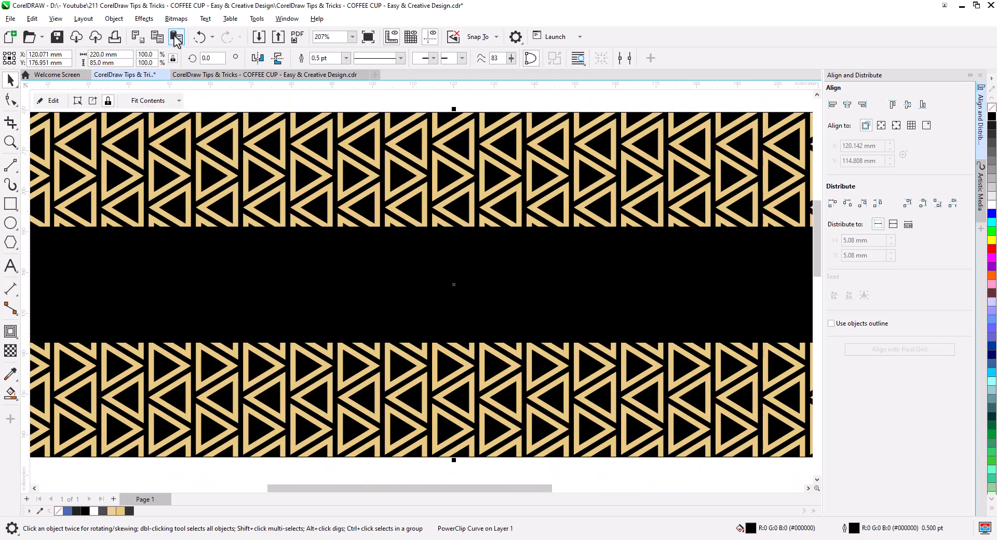
scroll(392, 118, down, 3)
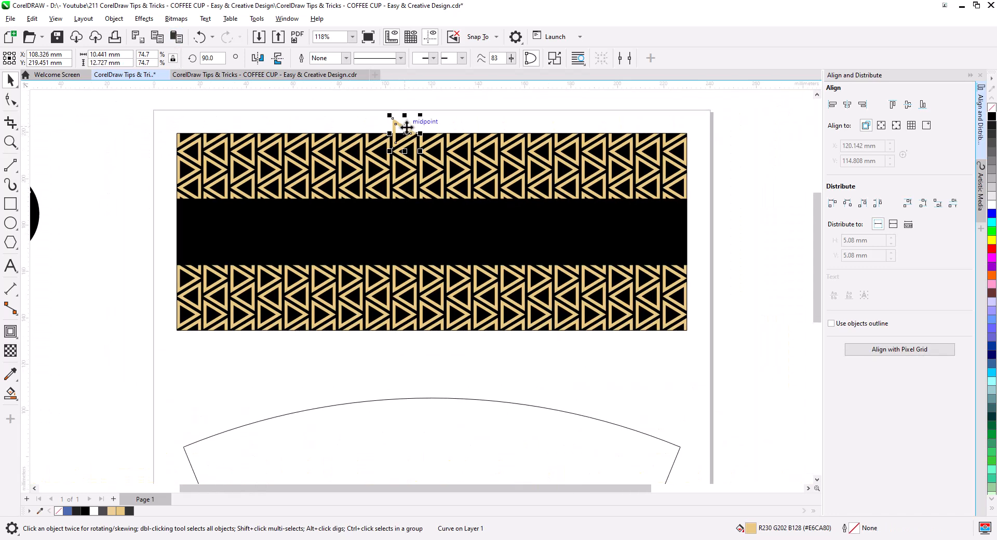
Move the pasted triangle off the page's left side, rotate it to point downward and enlarge it to about 57.3 × 47 mm
drag(401, 120, 69, 268)
click(115, 224)
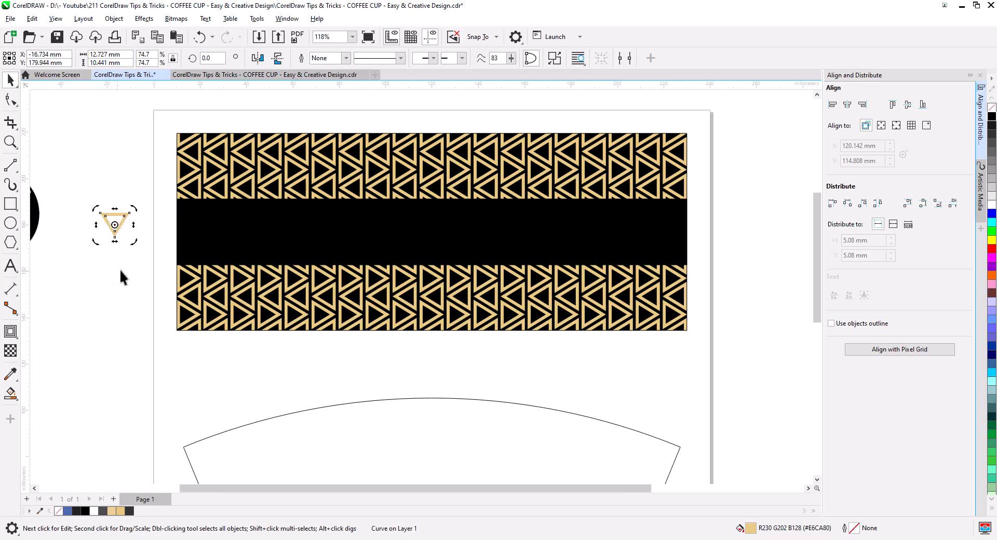
drag(134, 244, 269, 339)
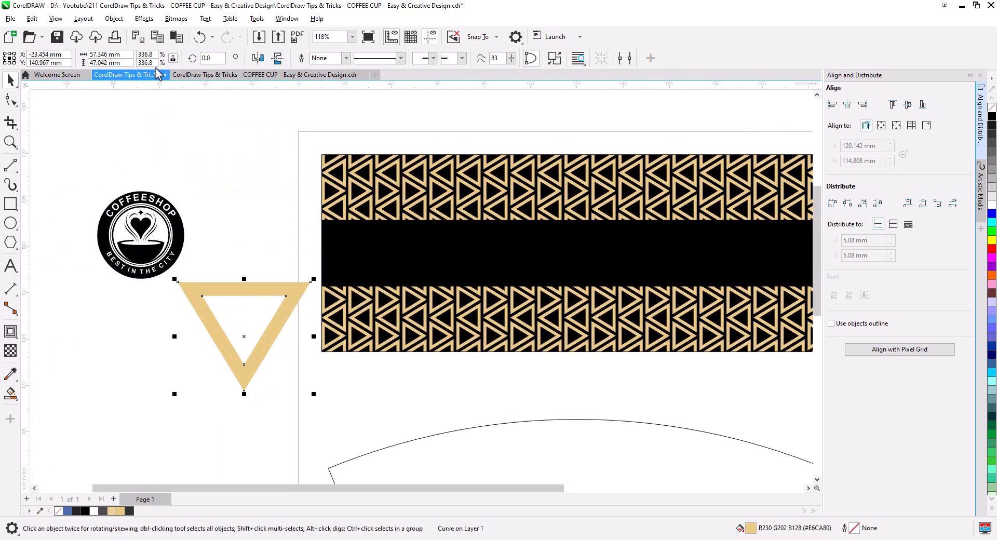
Mirror a copy of the enlarged triangle upward from its flat edge and weld the two into one diamond shape
drag(242, 399, 244, 171)
shift+click(289, 294)
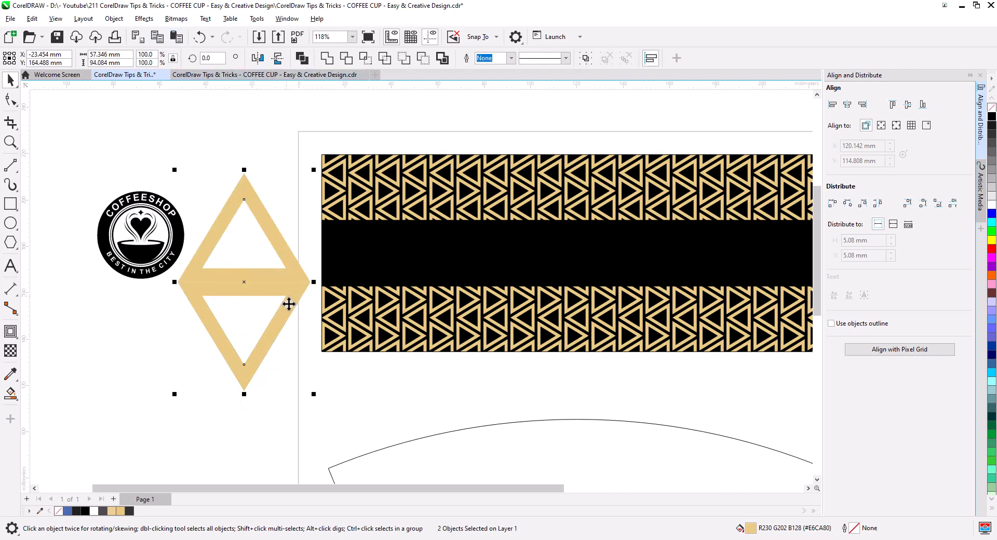
click(326, 58)
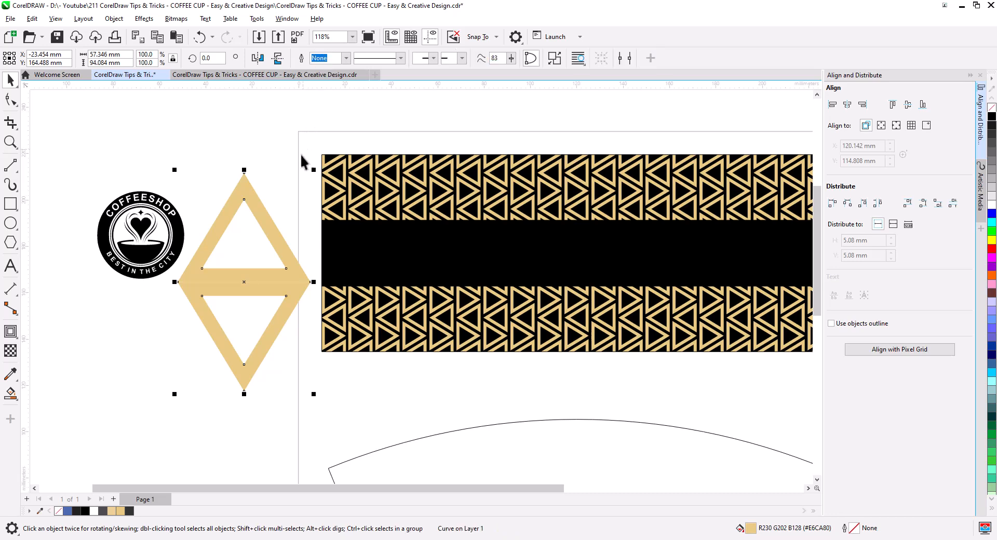
Break the welded shape apart, moving the solid diamond onto the pattern and deleting the two inner triangles
right_click(222, 278)
click(260, 178)
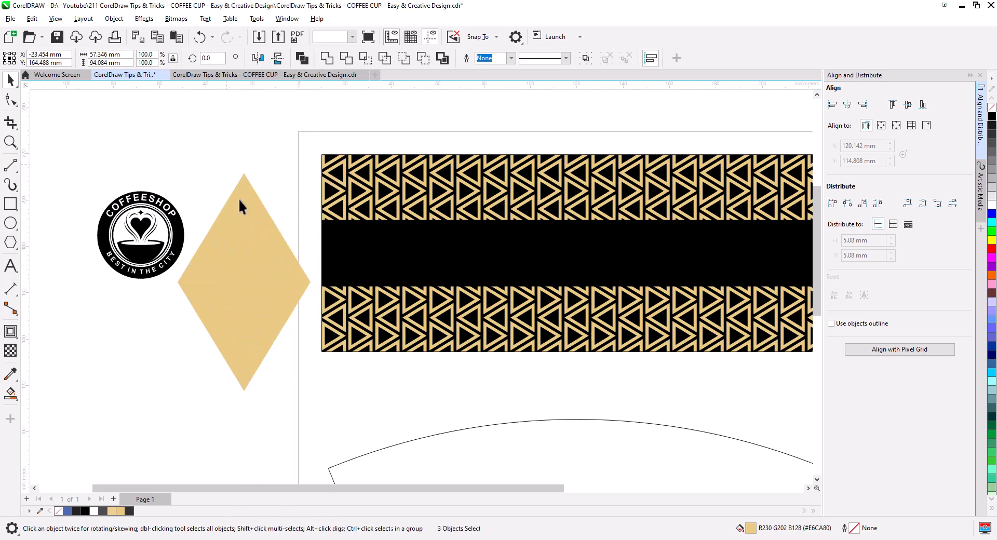
drag(282, 250, 521, 246)
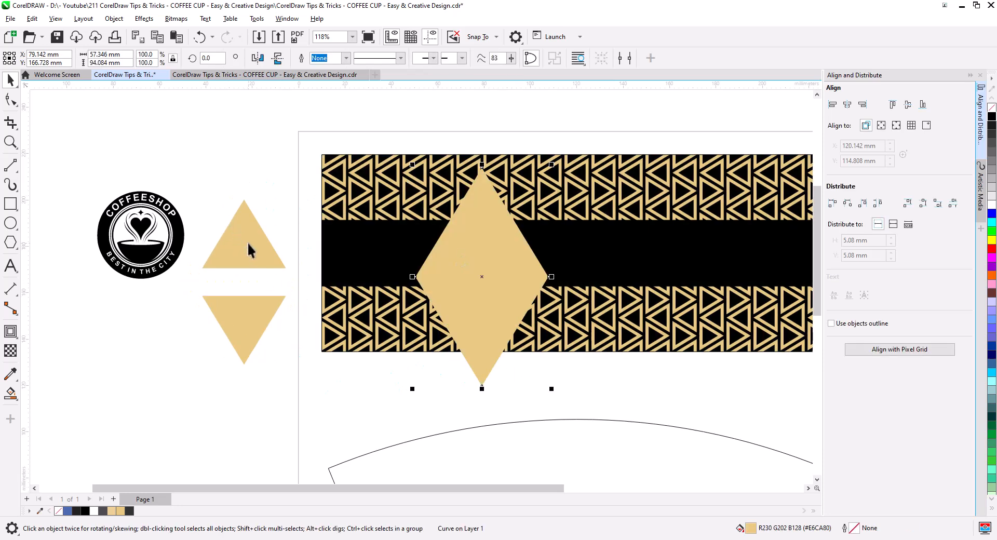
click(249, 243)
key(Delete)
click(234, 311)
key(Delete)
Centre the gold diamond horizontally and vertically on the black band
drag(508, 303, 274, 322)
click(269, 307)
shift+click(395, 278)
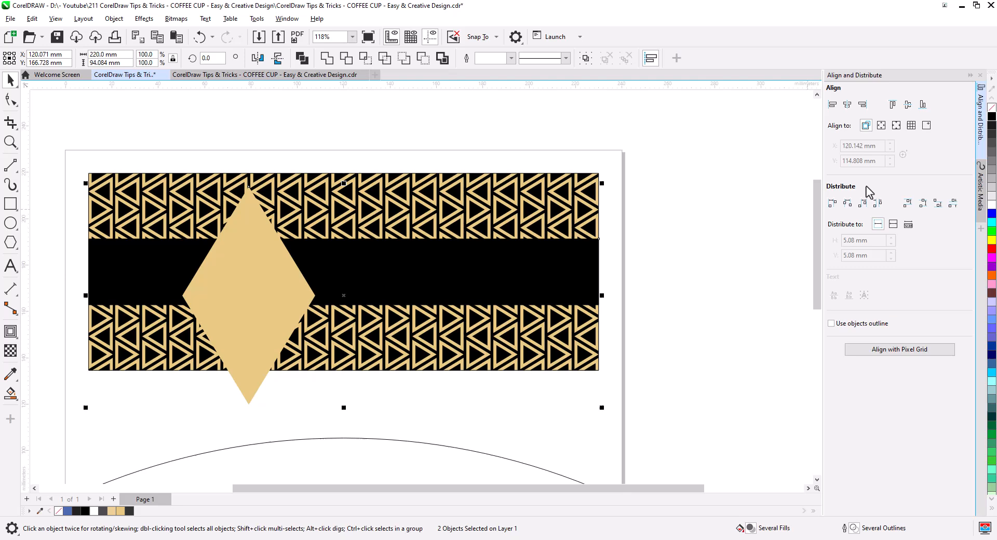
click(847, 105)
click(908, 104)
Reduce the diamond's height symmetrically to about 65.2 mm, keeping its width, and fill it with gold from the document palette
click(346, 345)
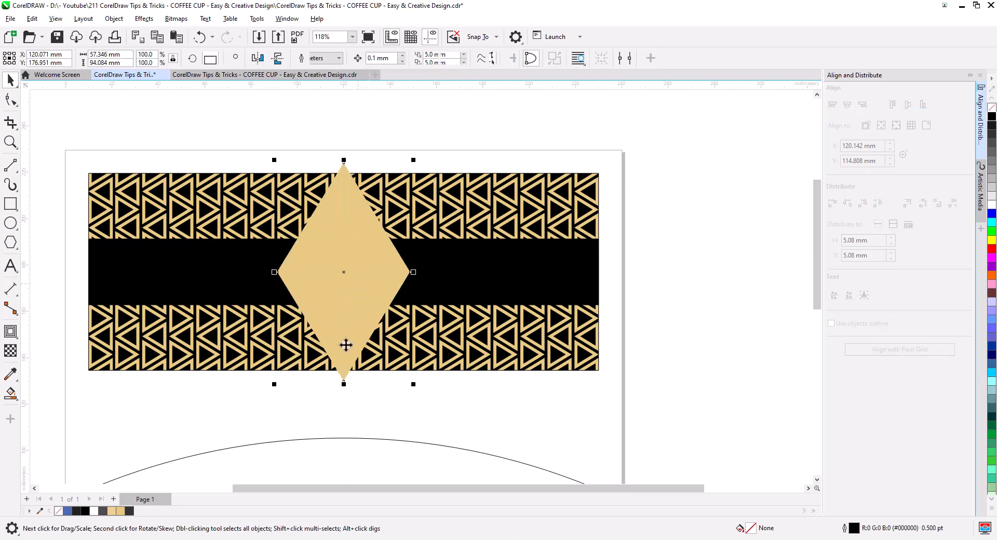
drag(344, 384, 344, 349)
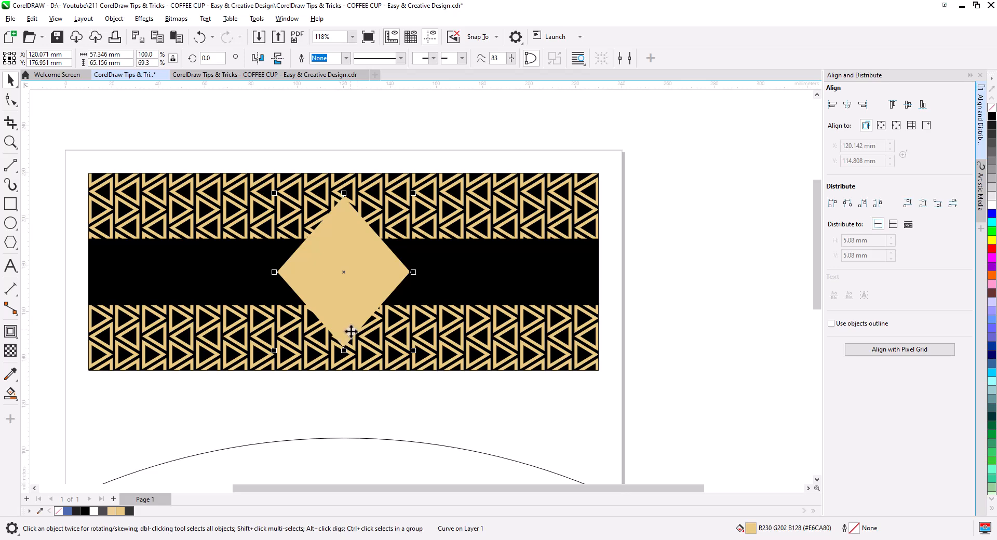
click(121, 511)
click(349, 311)
Copy the black band over the upper pattern strip and shorten the copy from its left end to about 84.6 mm wide
click(526, 277)
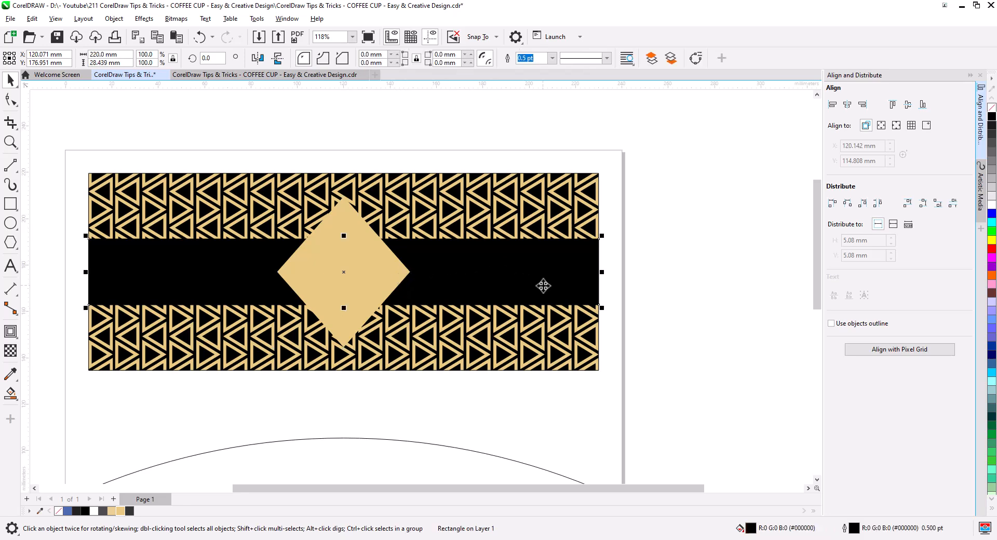
drag(560, 240, 563, 173)
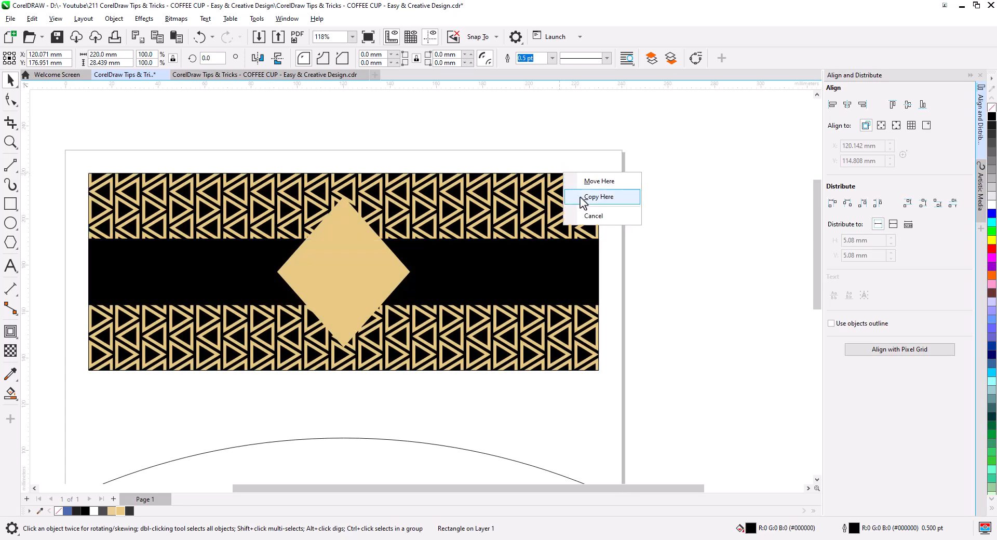
click(583, 197)
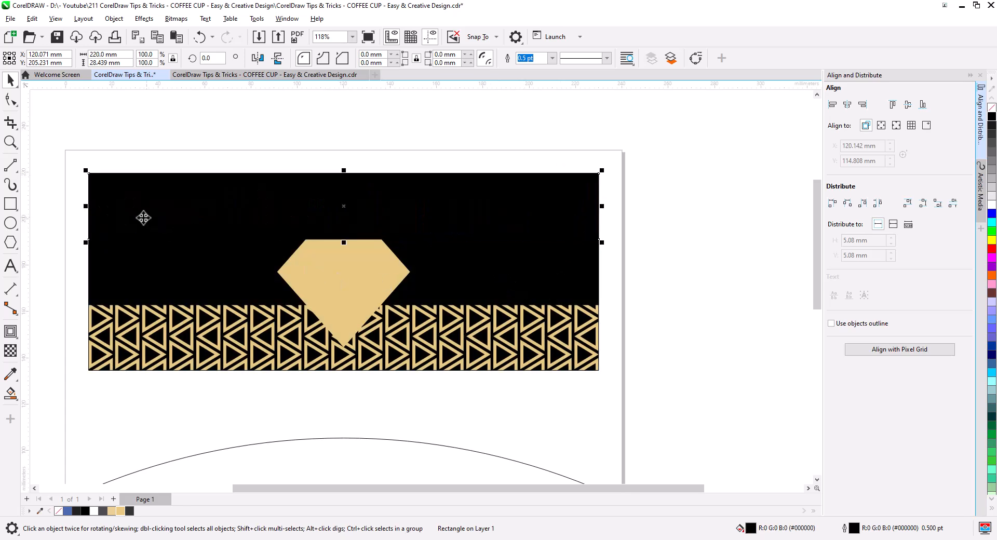
drag(86, 205, 396, 202)
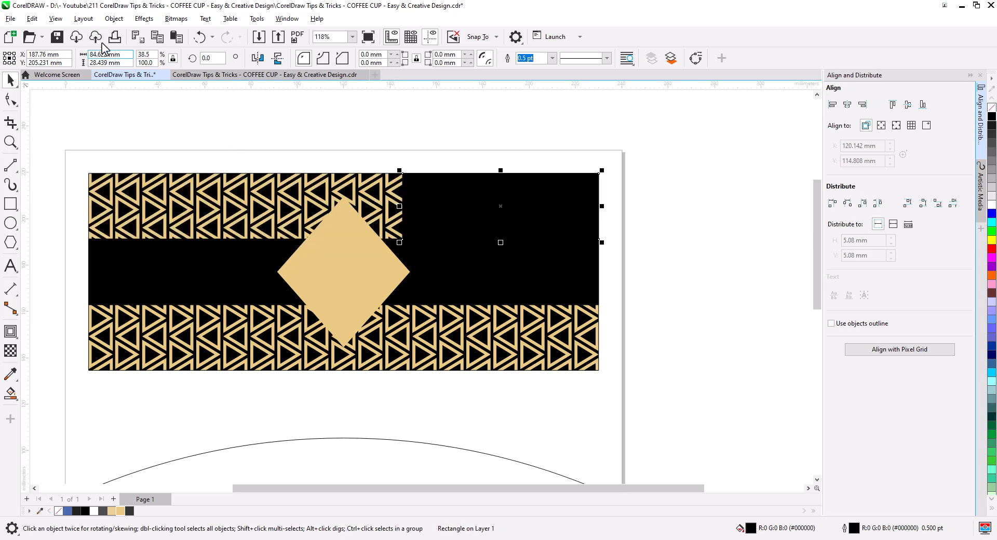
Convert the copied rectangle to curves and slant its left edge by moving its upper-left node to the pattern's top centre
click(114, 19)
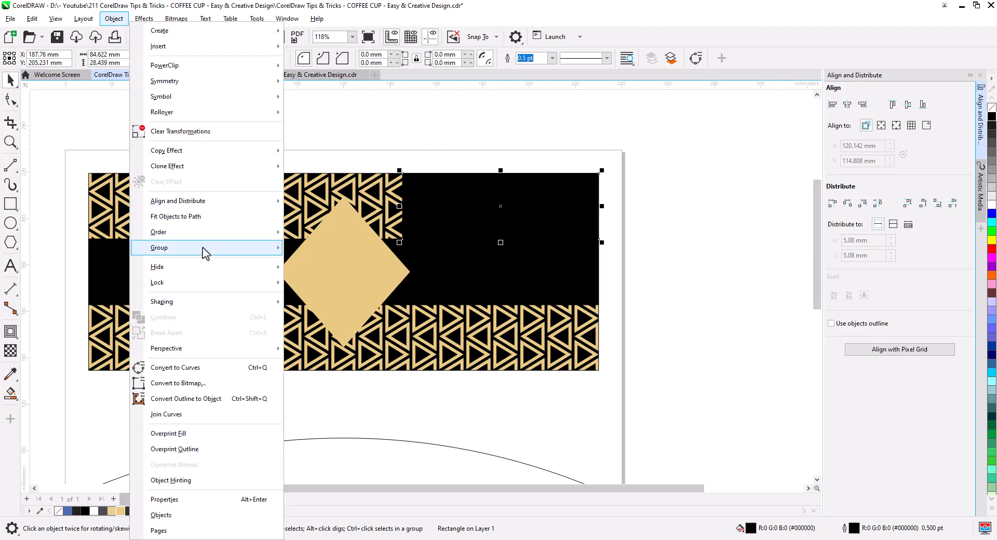
mouse_move(205, 303)
click(313, 304)
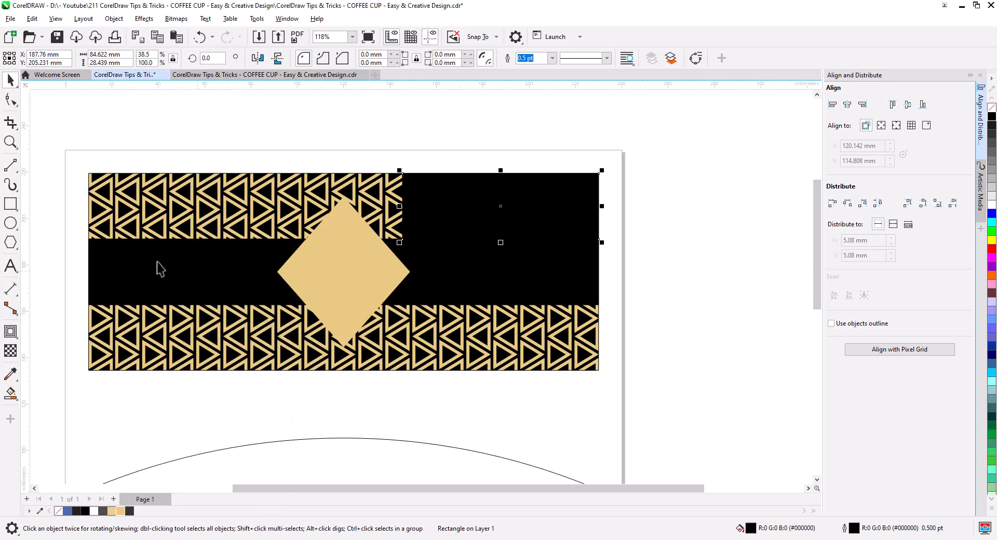
click(10, 100)
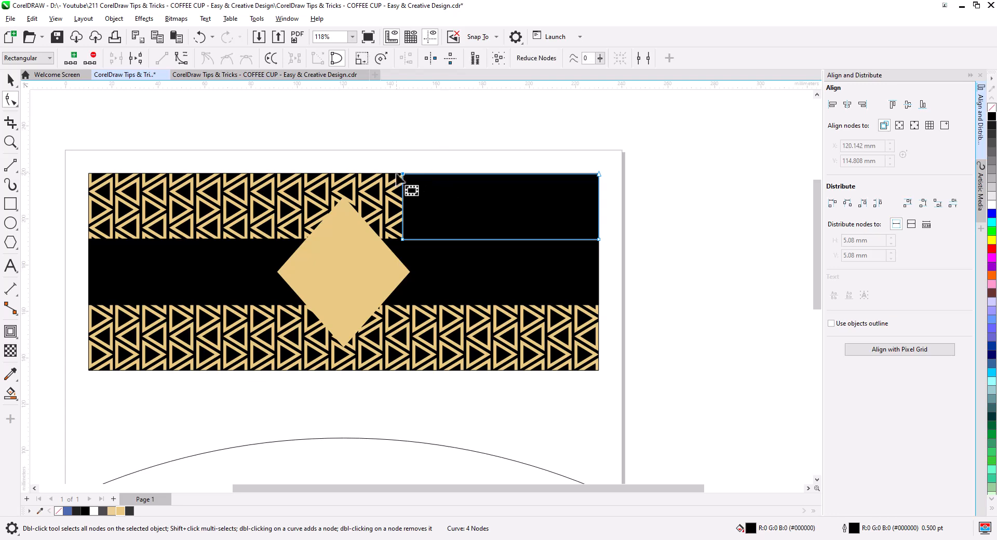
drag(403, 174, 357, 173)
scroll(363, 187, up, 3)
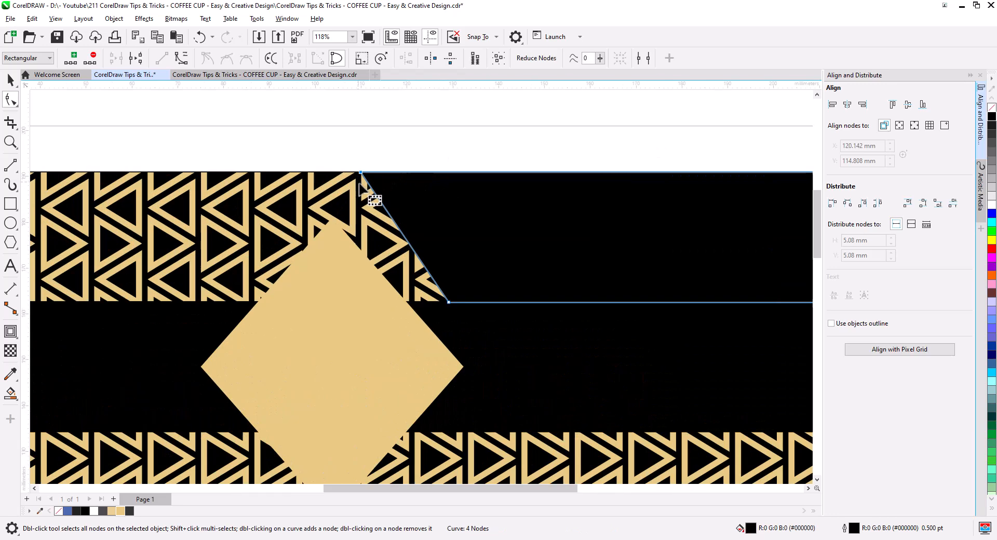
drag(358, 159, 317, 159)
scroll(397, 232, down, 9)
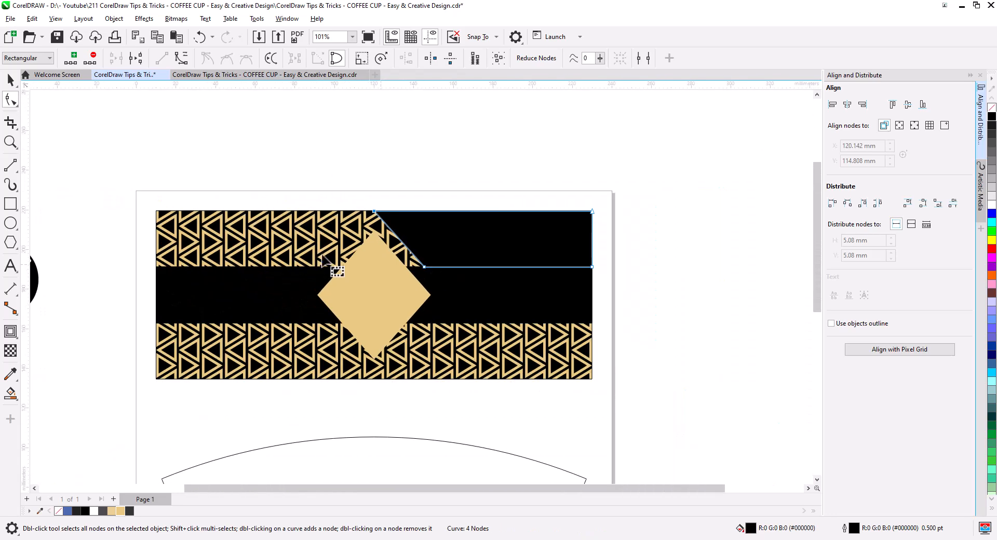
Copy the slanted black shape onto the lower pattern strip and mirror the copy horizontally and vertically
click(10, 80)
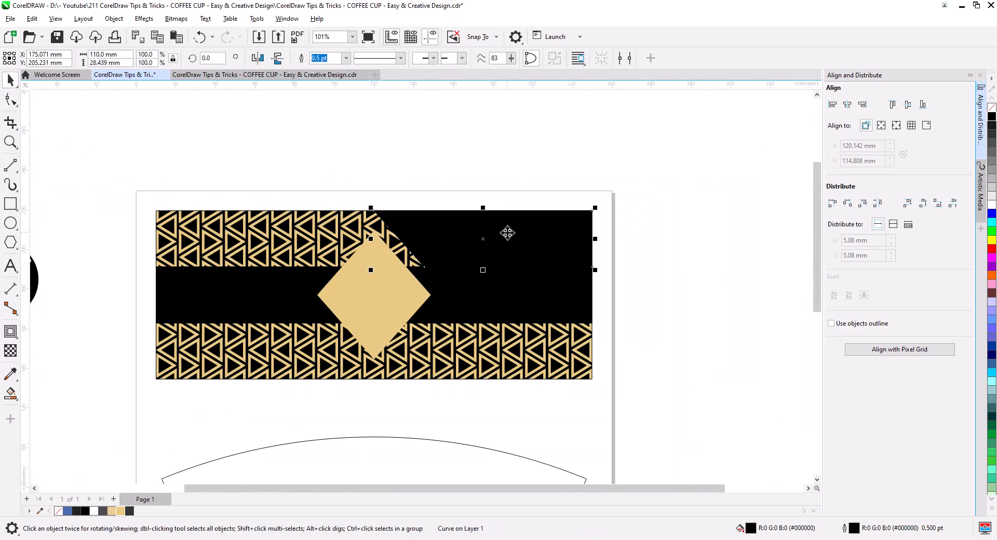
drag(510, 232, 372, 366)
click(413, 380)
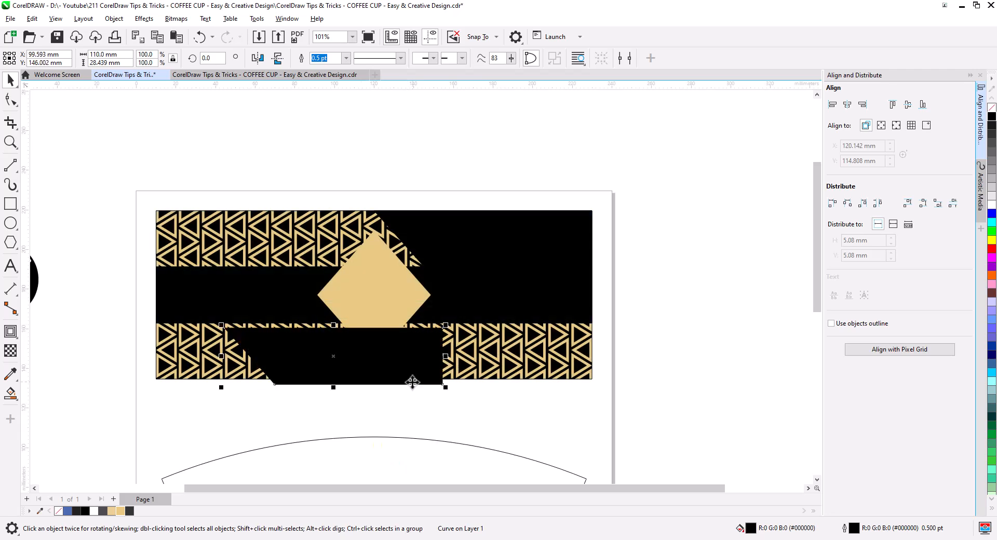
click(257, 58)
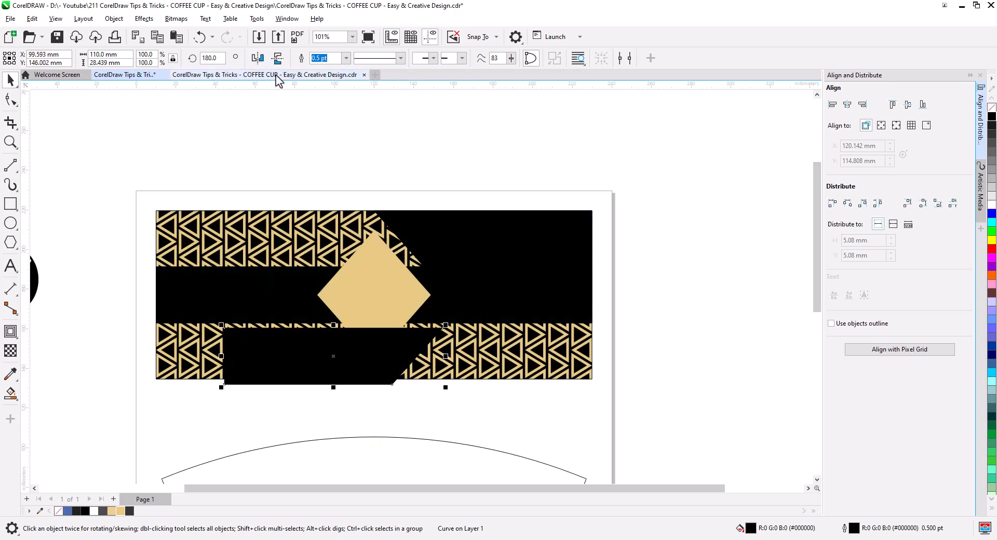
click(278, 59)
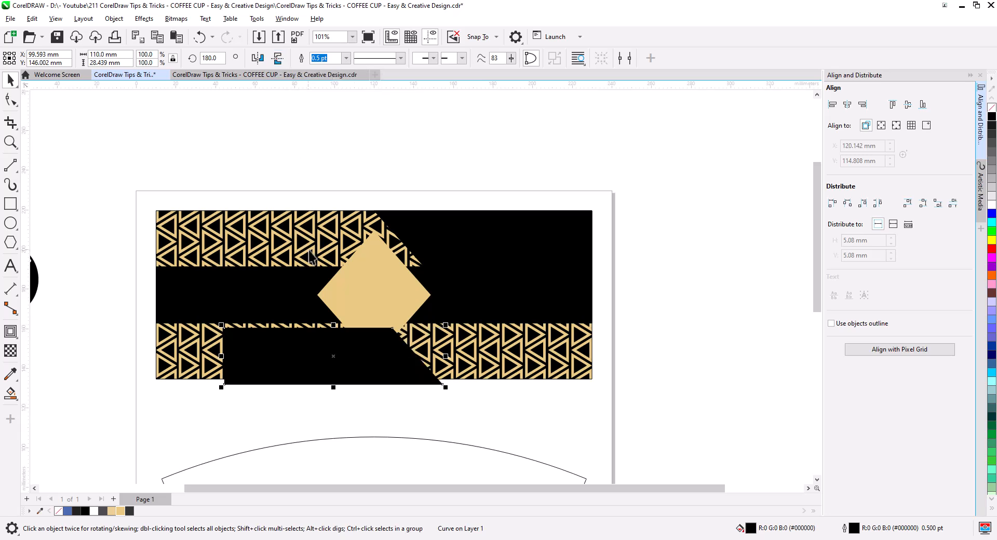
Align the mirrored slanted black shape to the bottom and left edges of the pattern background
shift+click(185, 373)
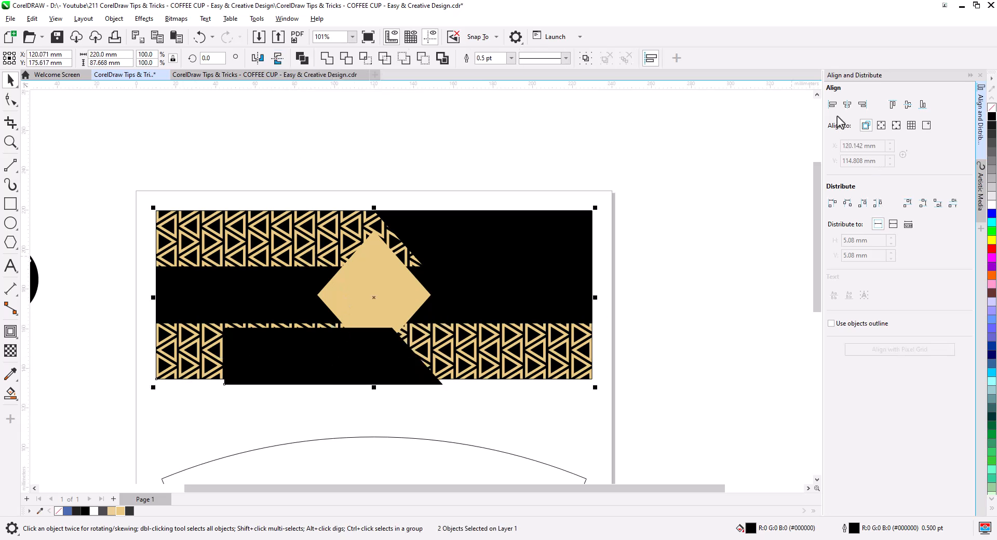
click(922, 107)
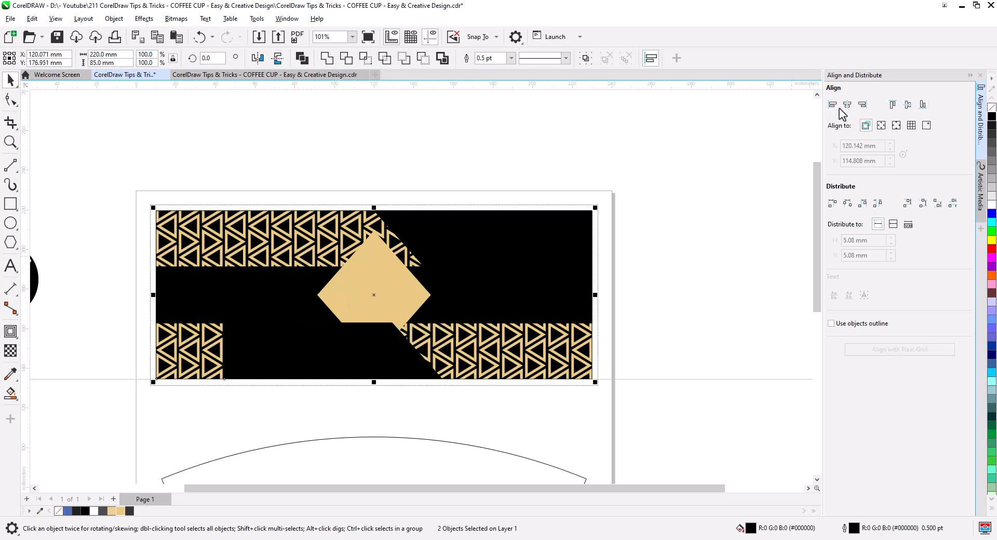
click(654, 179)
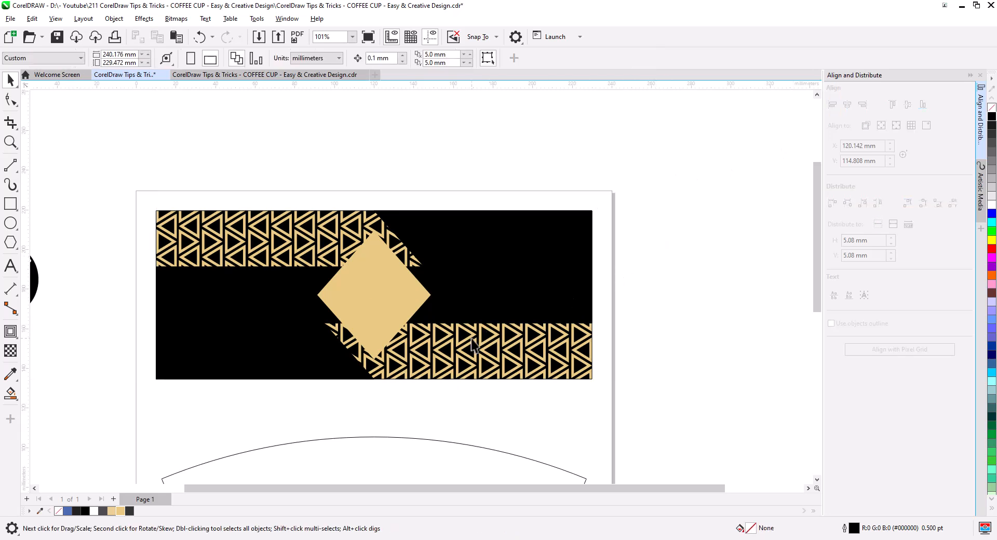
Fill the horizontal band and both slanted panels with dark gray #333333 and remove their outlines
scroll(473, 345, up, 4)
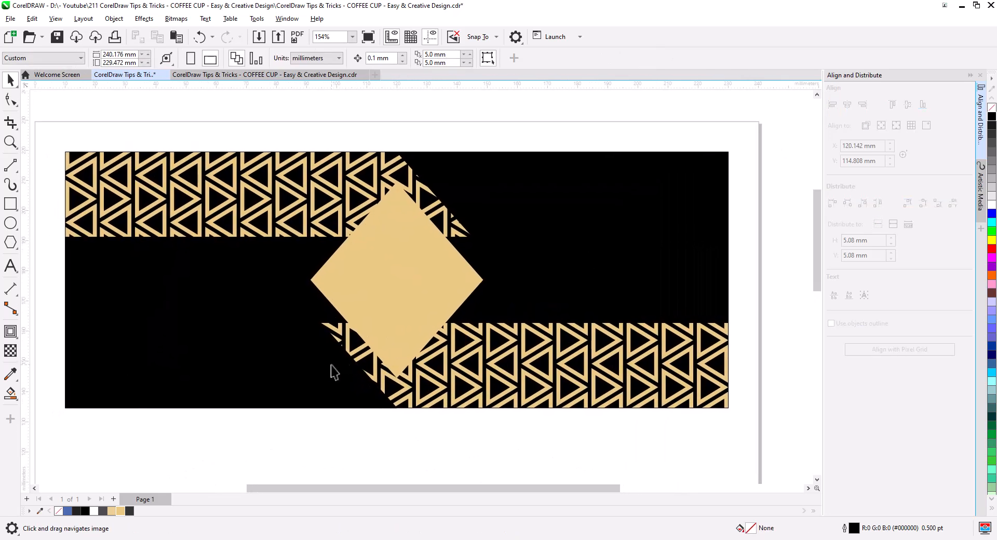
click(331, 365)
shift+click(515, 210)
shift+click(516, 262)
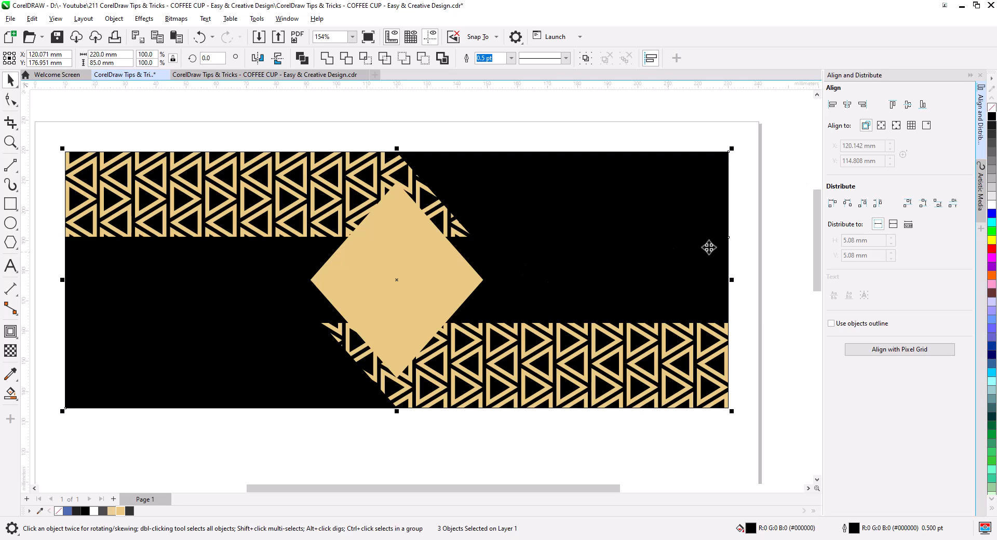
click(993, 149)
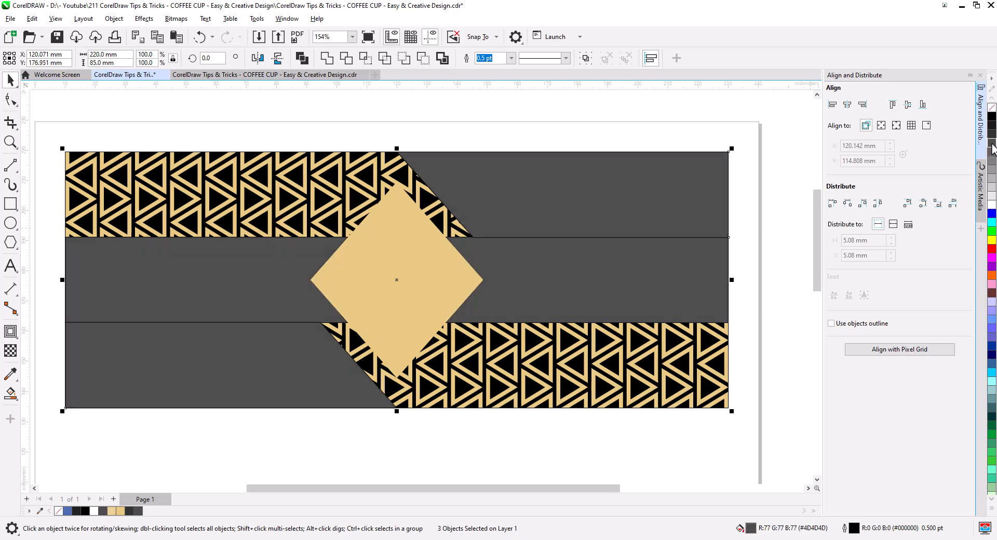
click(993, 134)
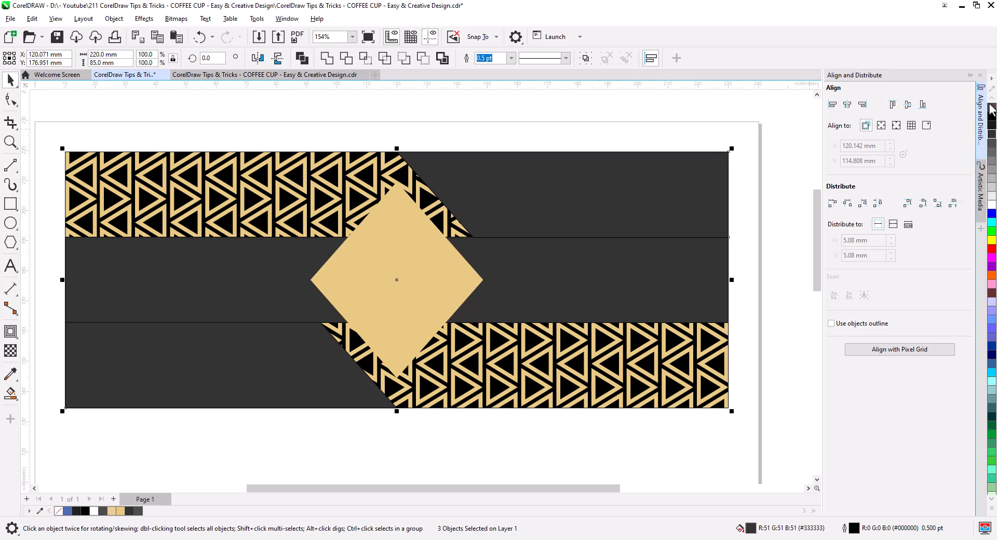
click(678, 126)
Add a black drop shadow to the horizontal band, offset about 3 mm upward with 78 opacity and 15 feather
click(502, 281)
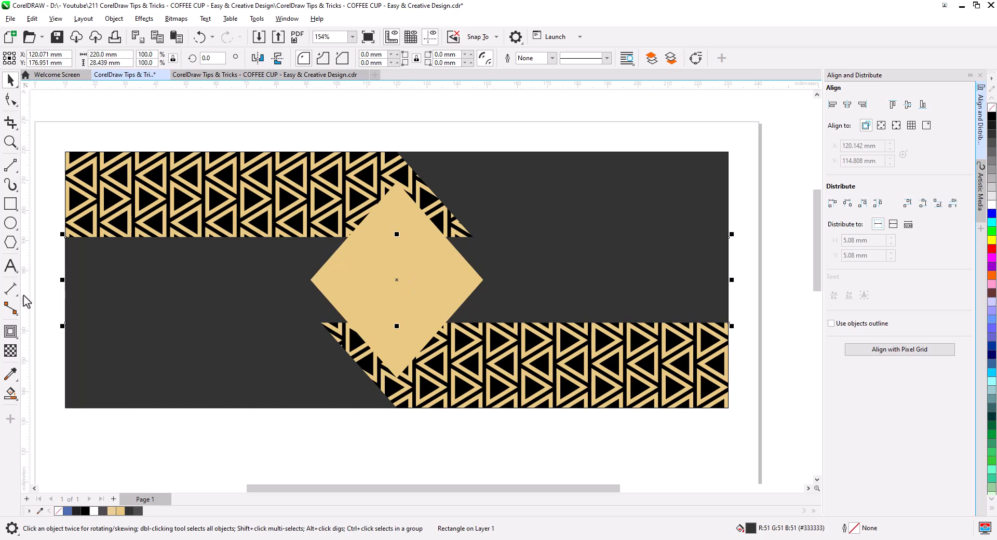
click(10, 335)
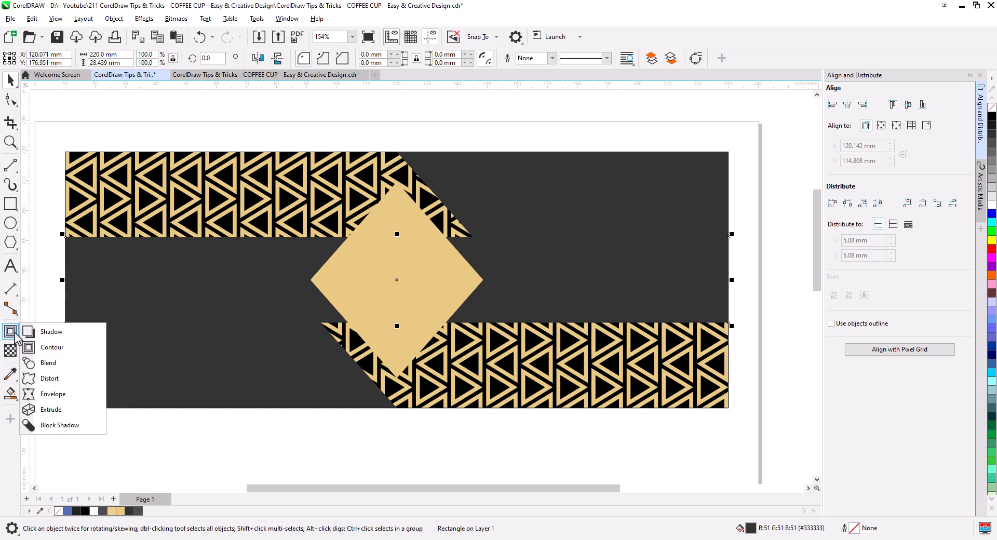
click(50, 335)
drag(506, 293, 395, 228)
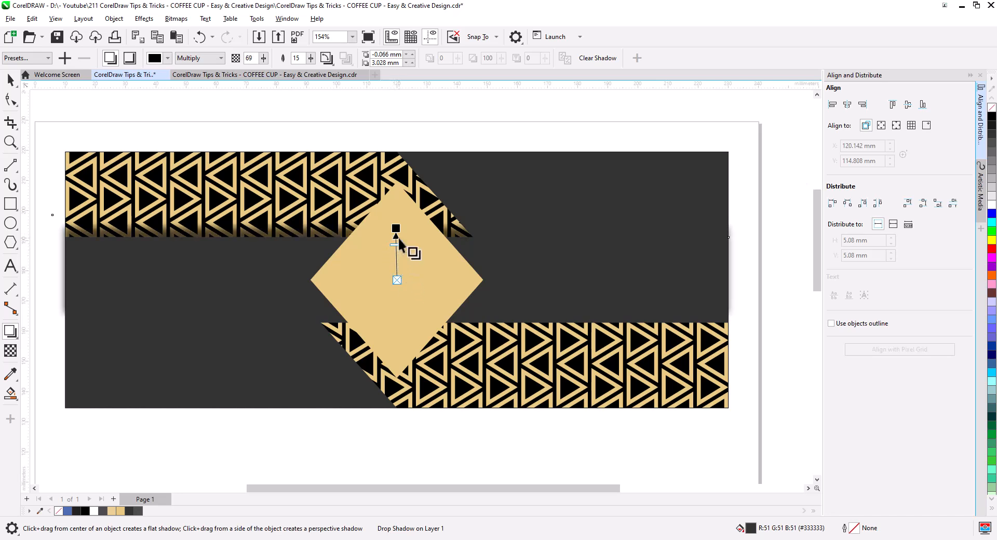
drag(397, 229, 397, 232)
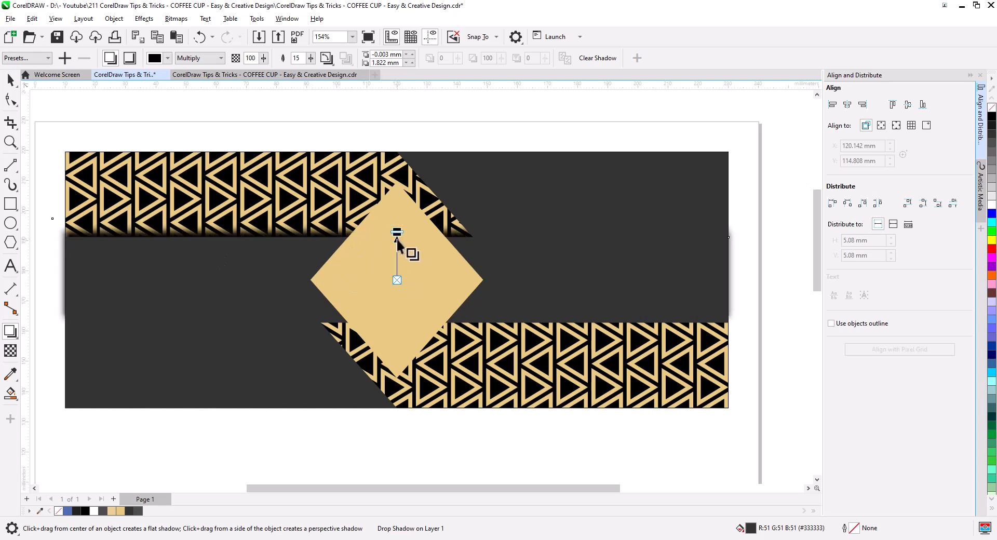
mouse_move(396, 231)
mouse_down()
mouse_move(398, 243)
mouse_move(397, 229)
mouse_up()
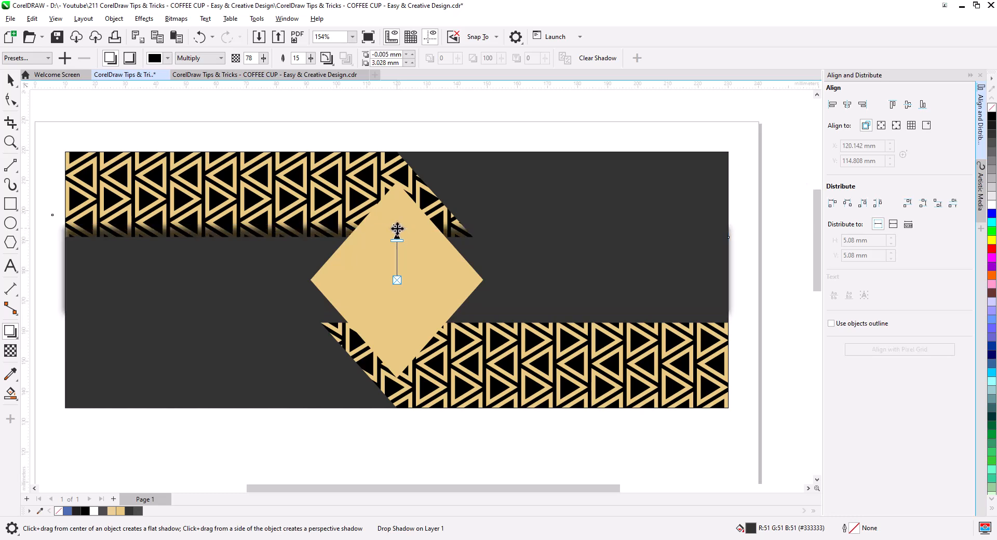
click(9, 80)
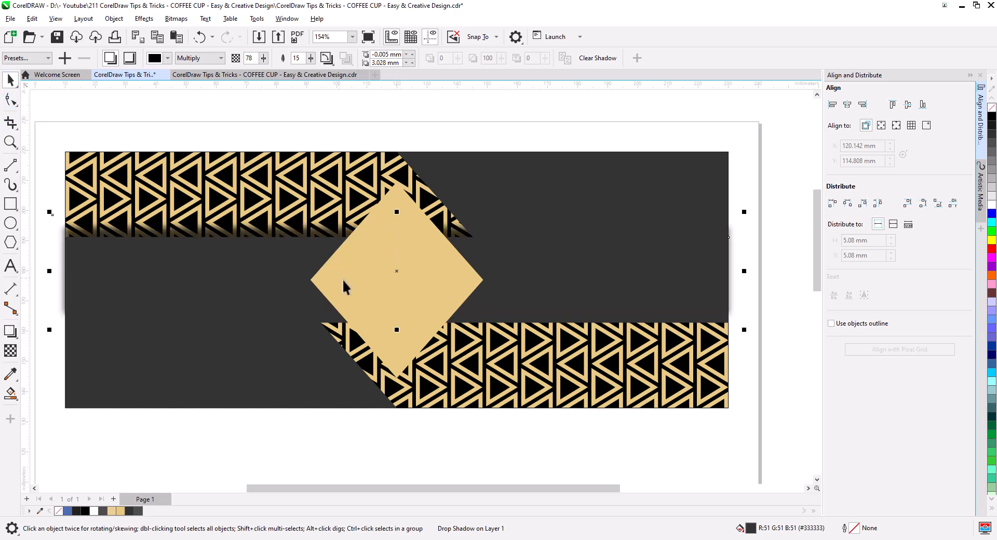
Bring the gold diamond and the band with its shadow in front of the slanted panels
click(417, 297)
right_click(417, 296)
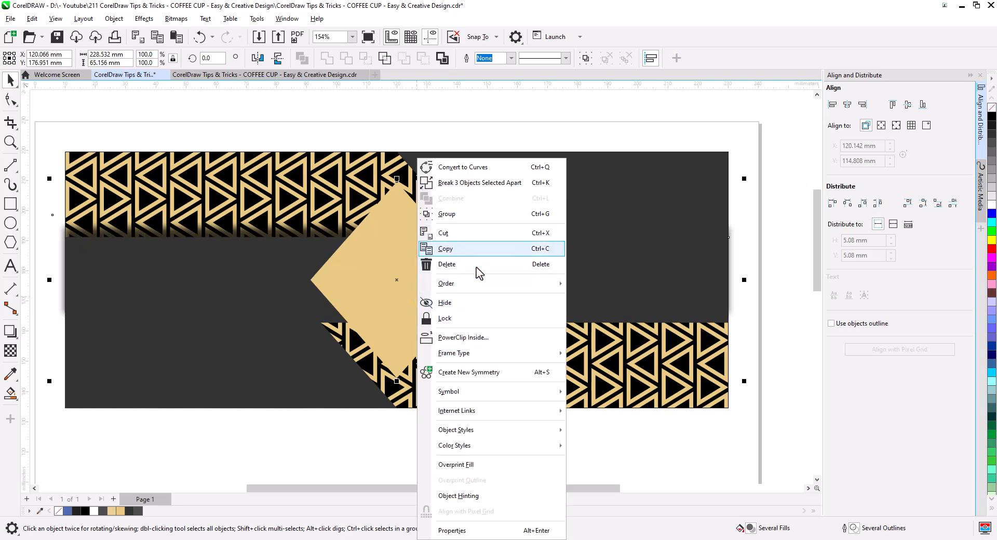
mouse_move(504, 285)
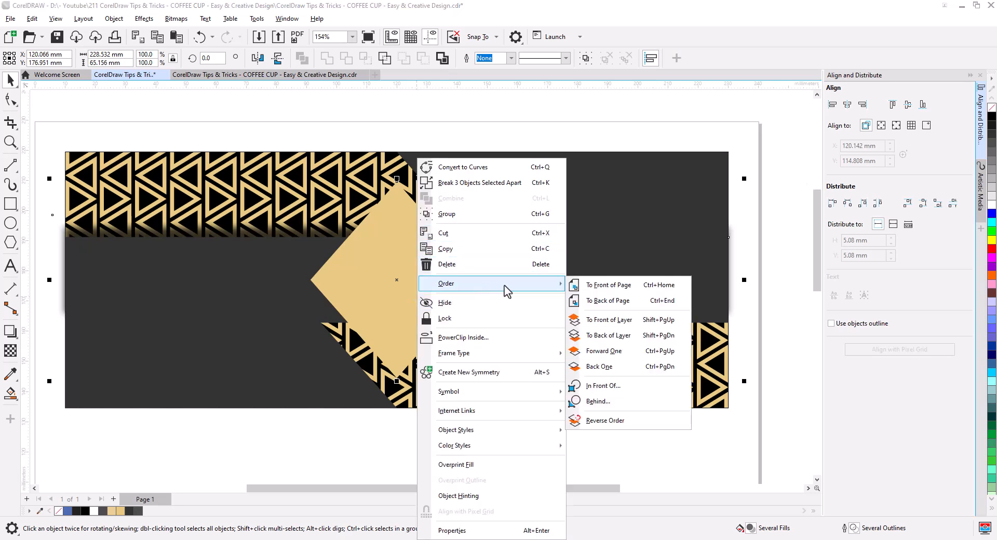
click(616, 301)
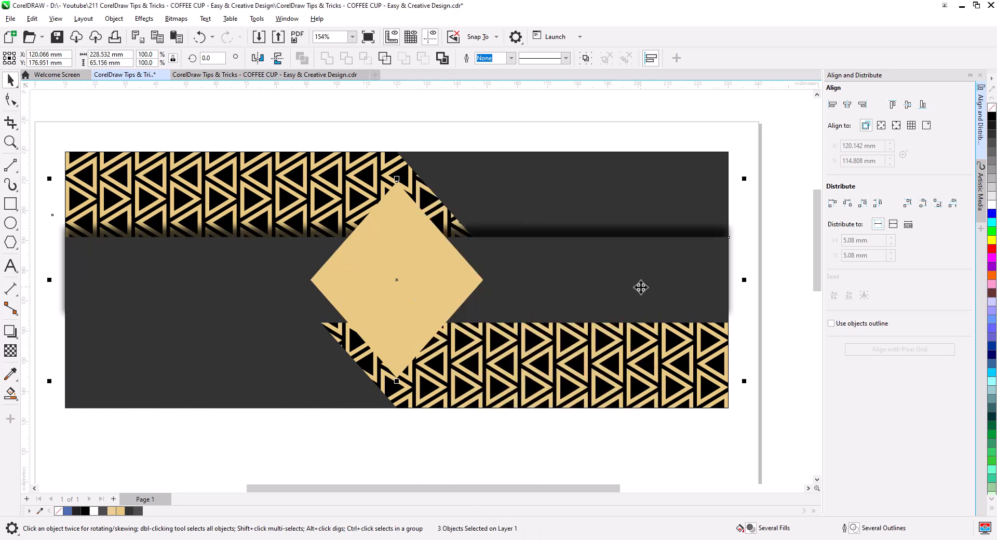
Break the upward drop shadow apart from the horizontal band
click(699, 231)
right_click(699, 230)
click(730, 240)
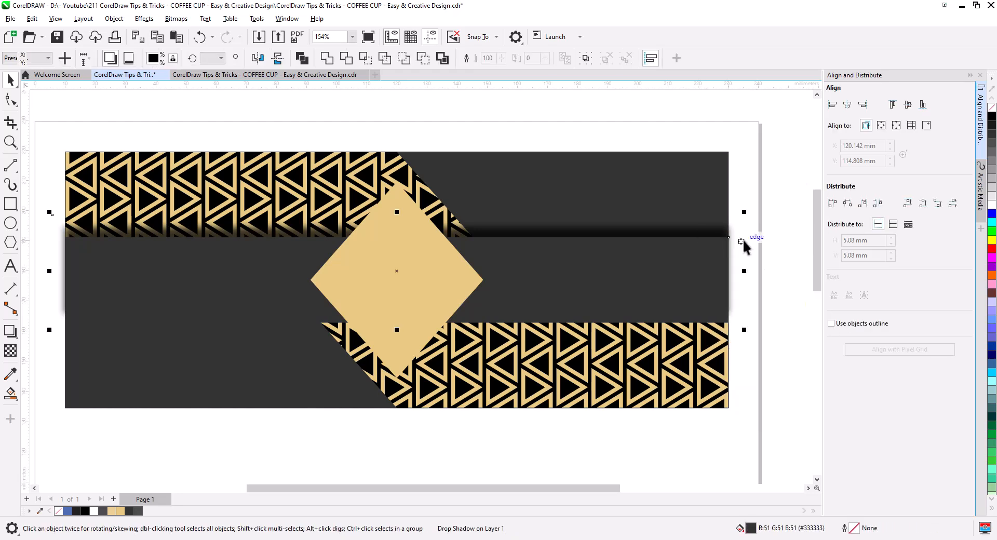
Add a second black drop shadow to the band, offset about 3.7 mm downward with 75 opacity and 15 feather
click(545, 267)
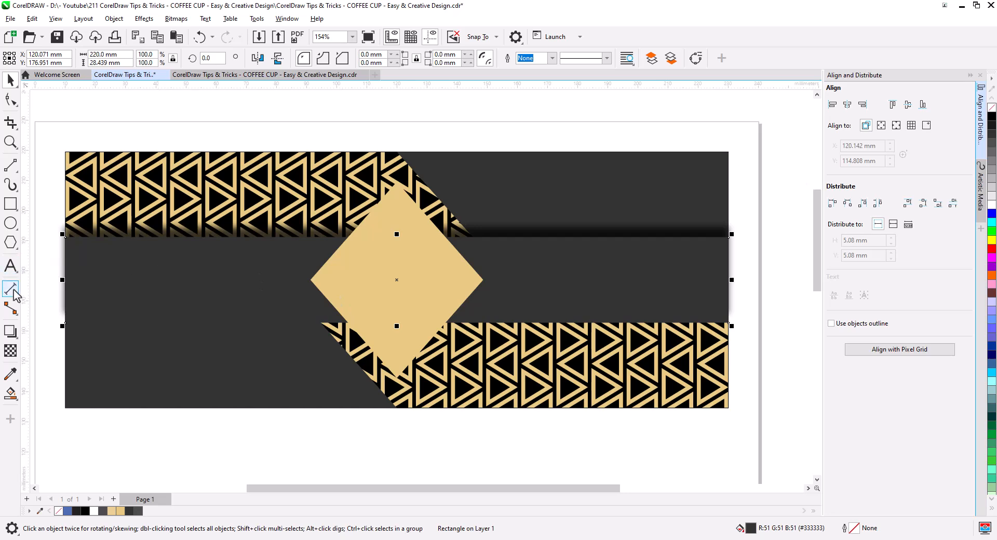
click(13, 330)
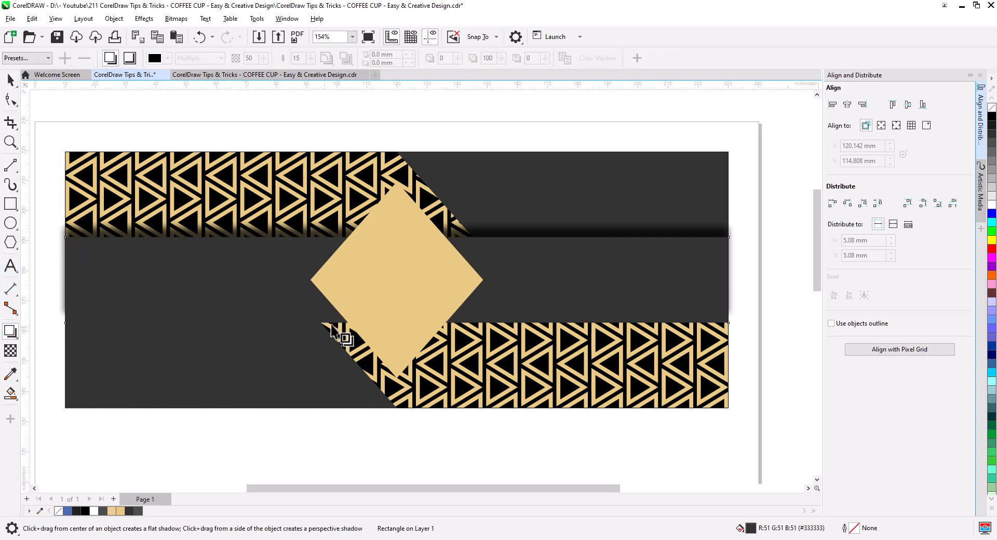
drag(489, 324, 396, 338)
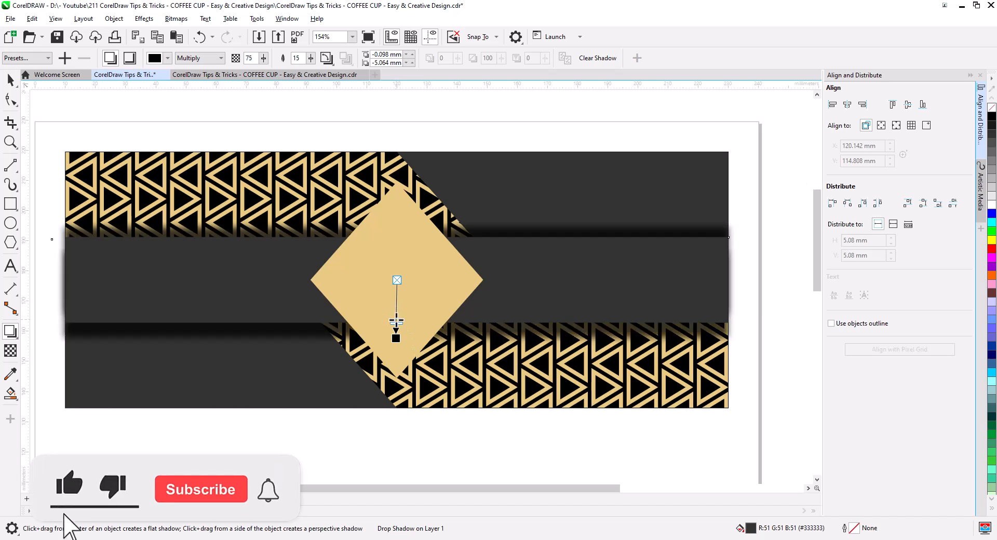
drag(396, 338, 395, 334)
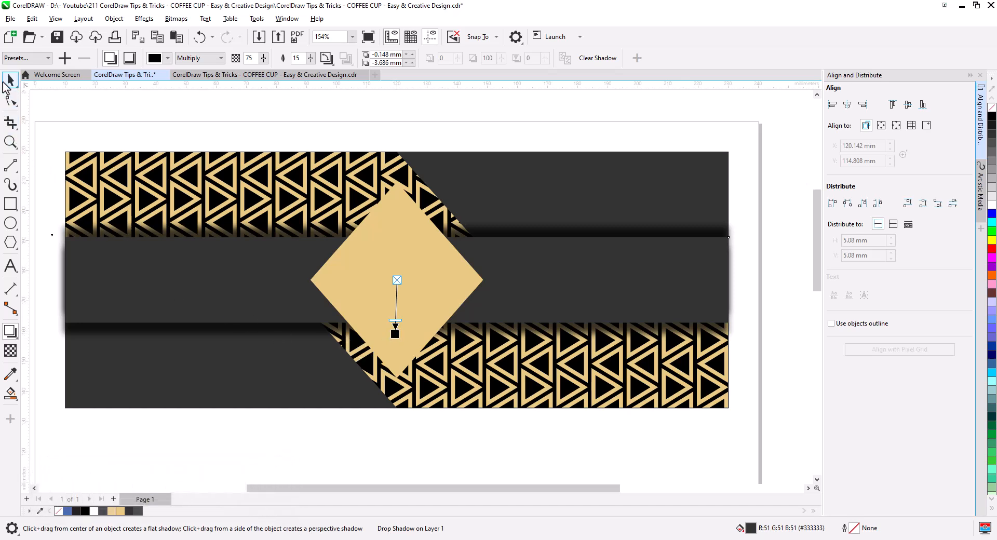
click(7, 81)
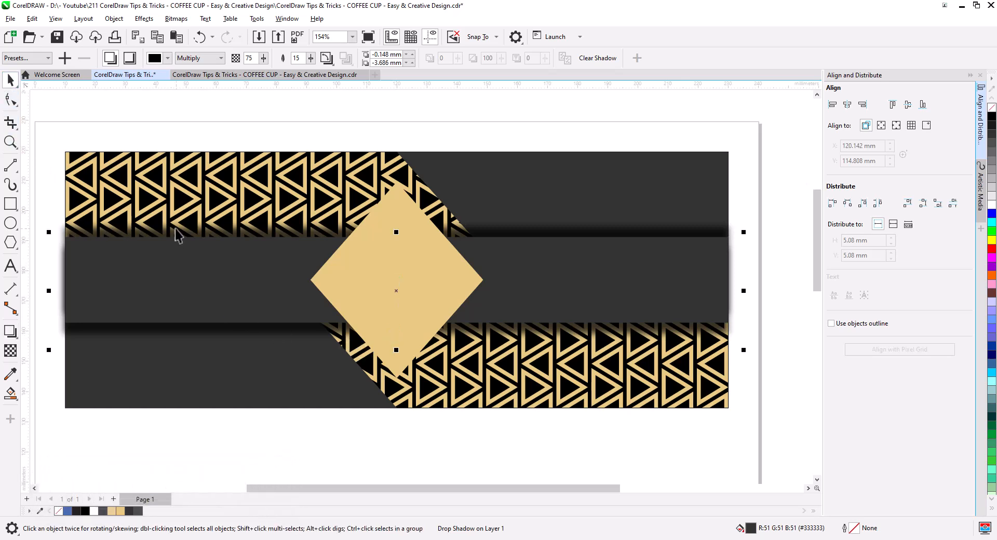
Break the downward drop shadow apart from the horizontal band
right_click(702, 333)
click(732, 341)
click(770, 330)
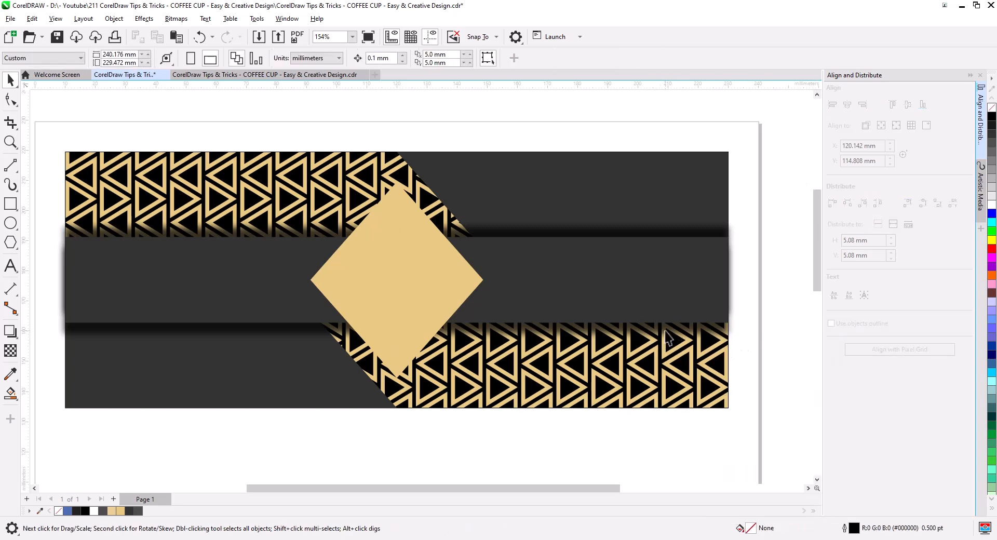
Duplicate both separated band shadows in place and PowerClip the copies inside the triangle pattern background
click(460, 264)
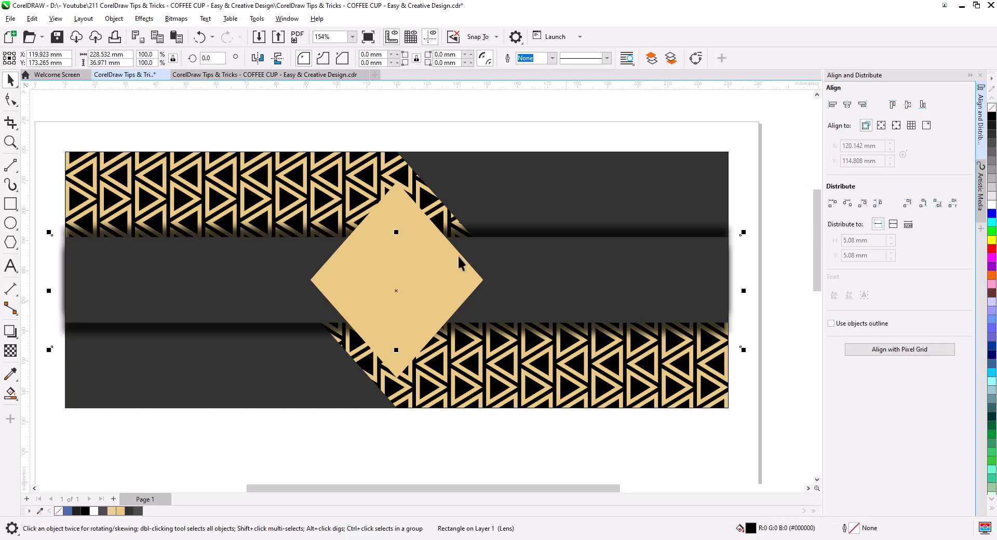
shift+click(217, 236)
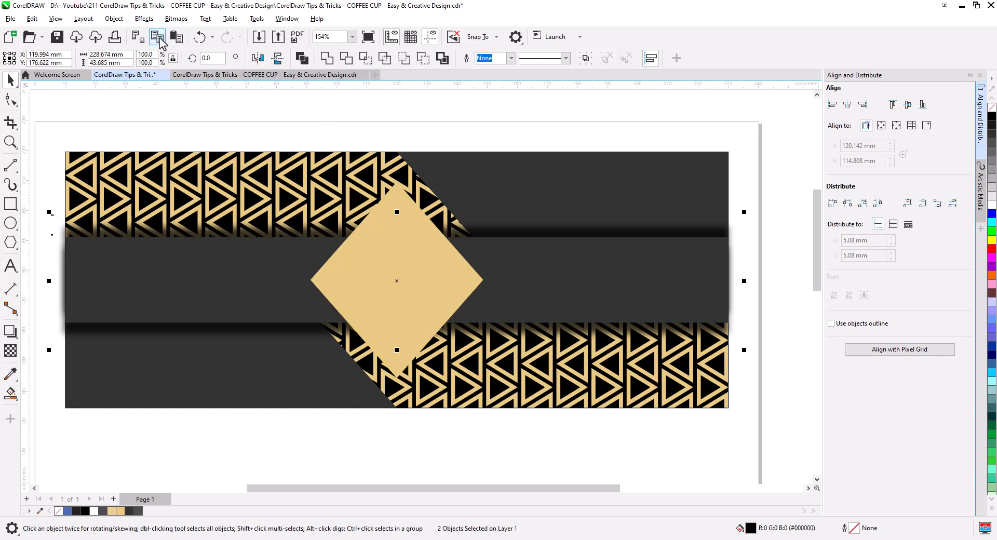
click(177, 38)
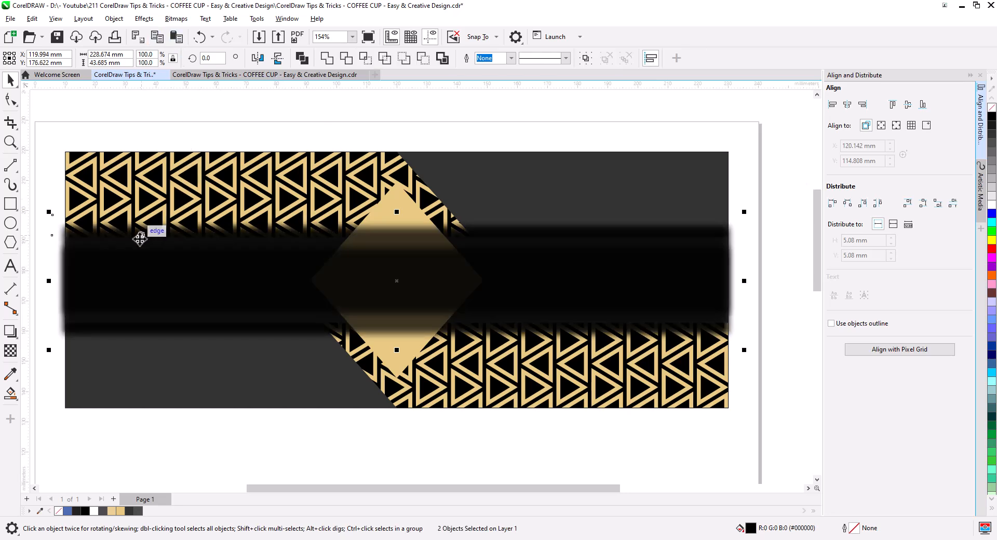
right_click(125, 244)
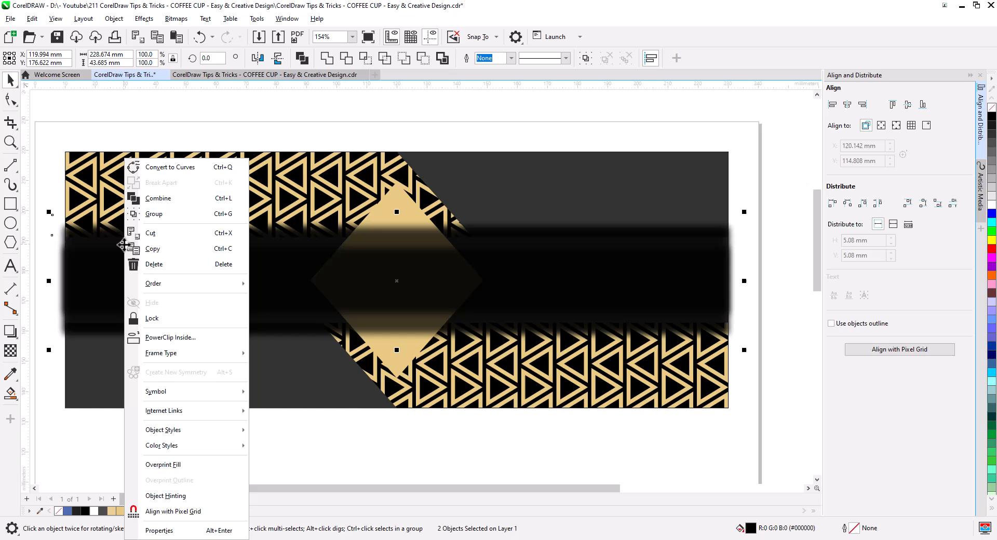
click(171, 337)
click(160, 167)
key(Escape)
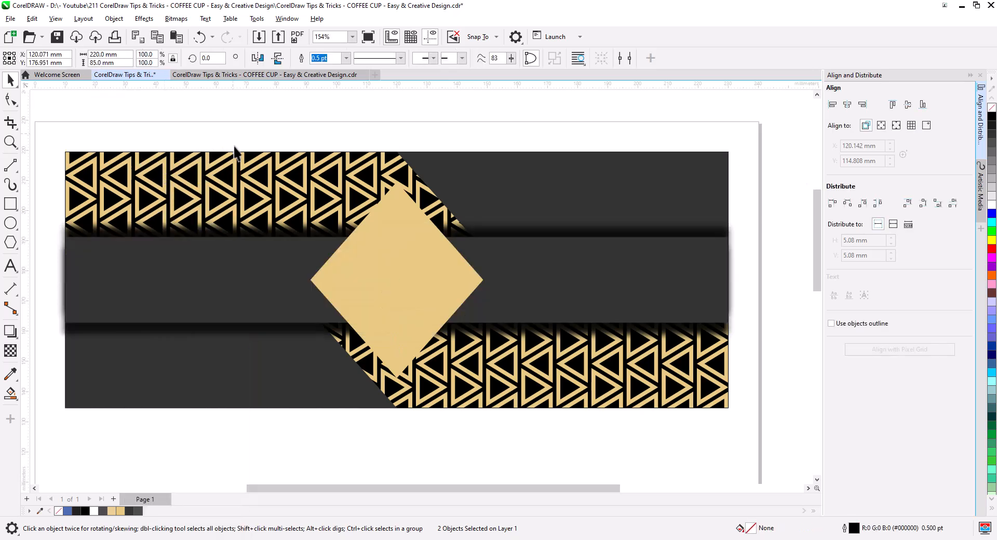
PowerClip the band's lower shadow inside the lower slanted gray panel
click(186, 330)
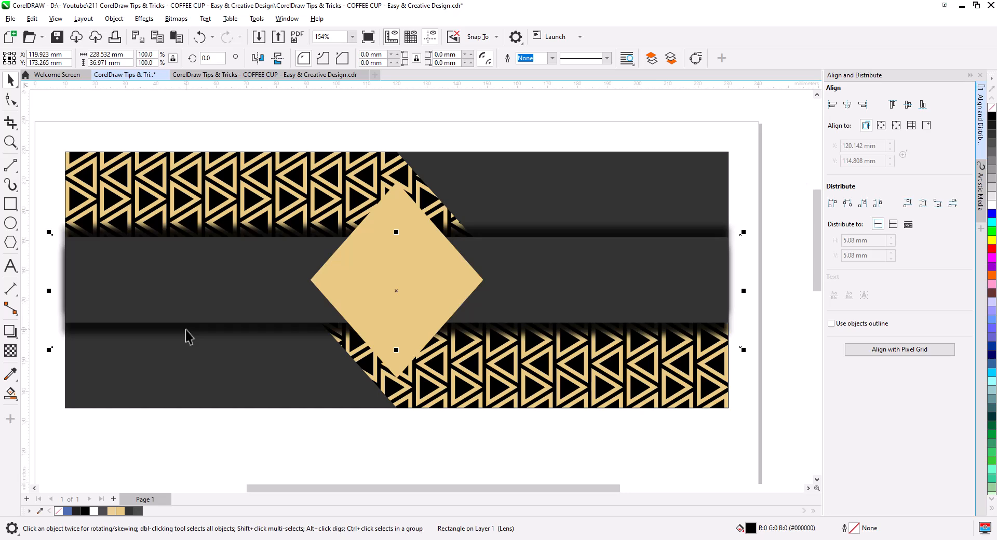
right_click(186, 331)
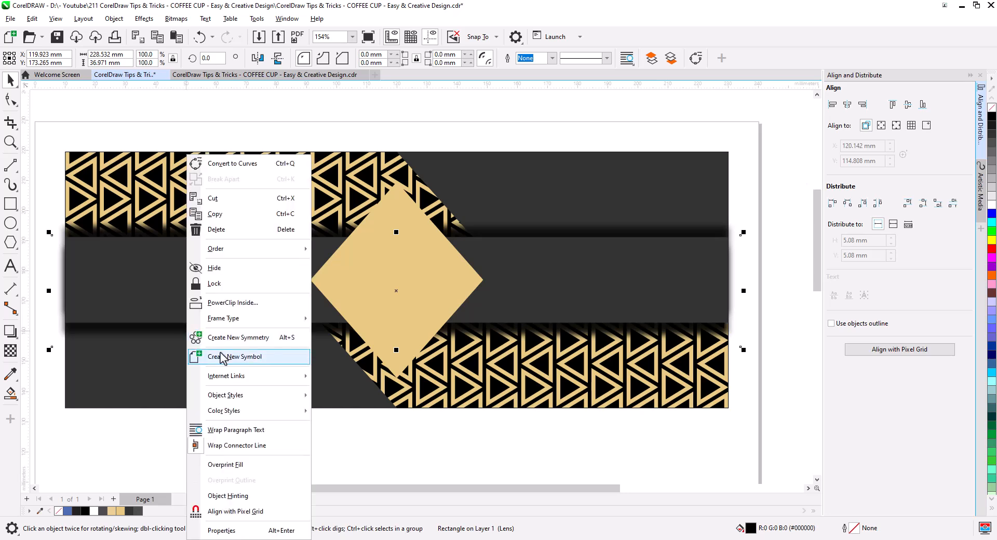
click(222, 303)
click(213, 378)
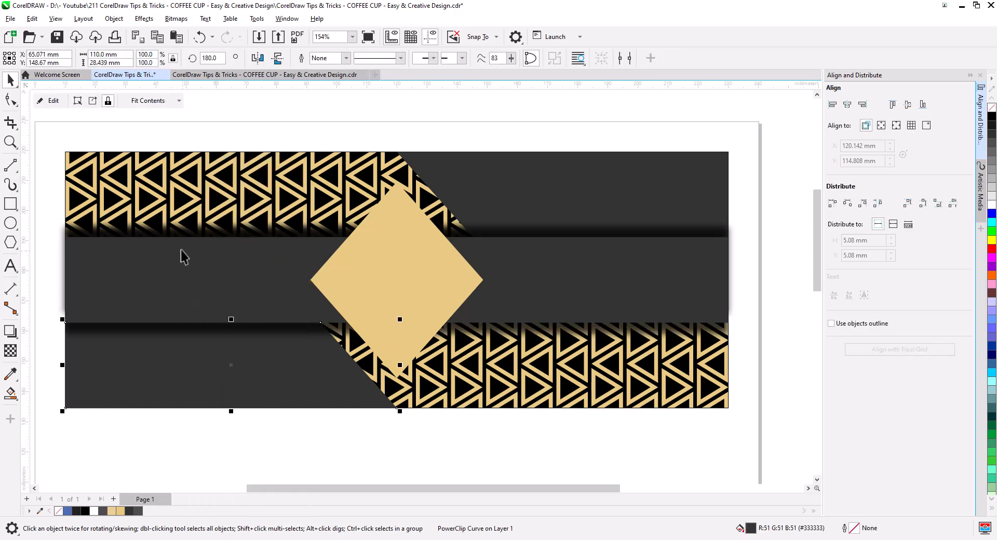
PowerClip the band's upper shadow inside the upper slanted gray panel
right_click(184, 231)
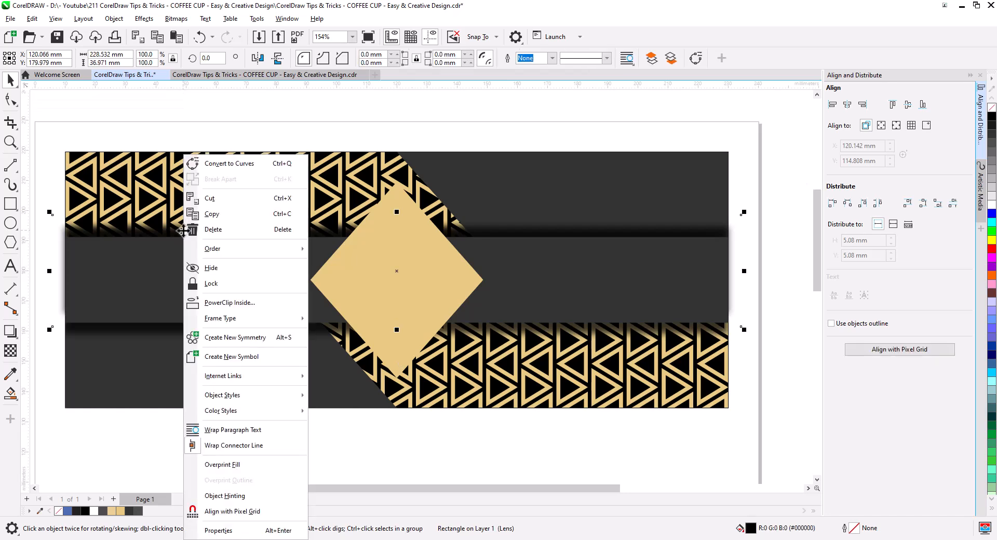
click(229, 303)
click(506, 201)
click(772, 280)
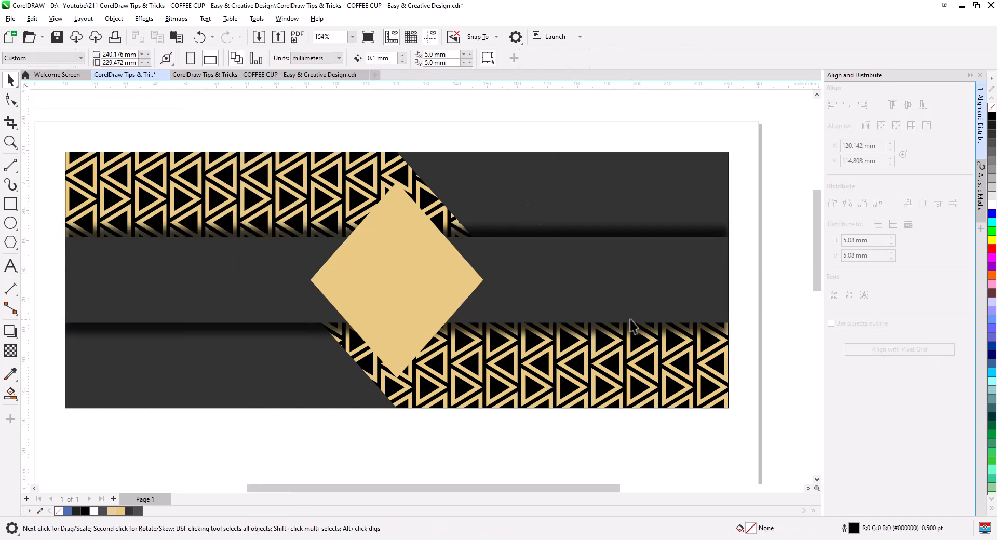
Add a black drop shadow around the gold diamond, offset about 0.4 mm right and down, with 95 opacity and 15 feather
click(428, 286)
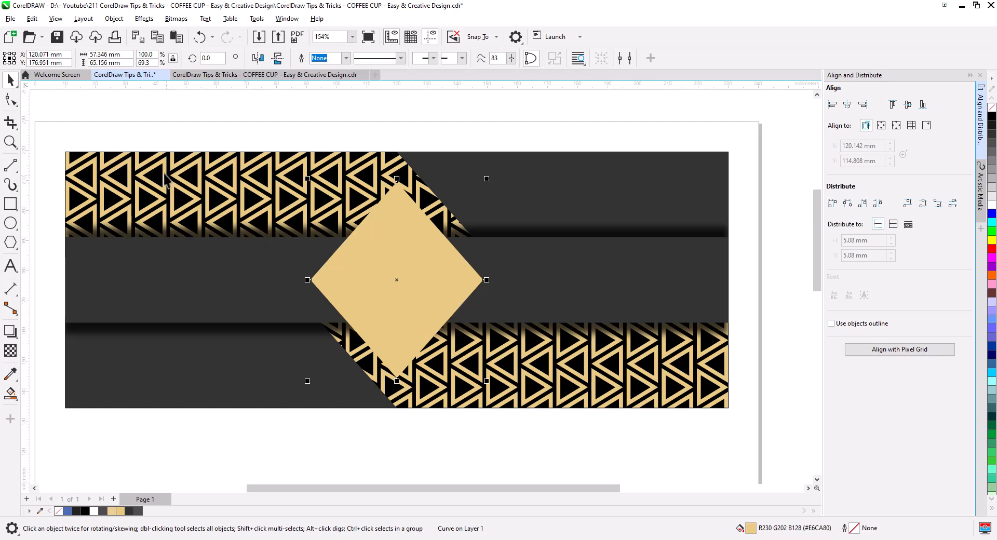
click(11, 329)
drag(392, 272, 485, 357)
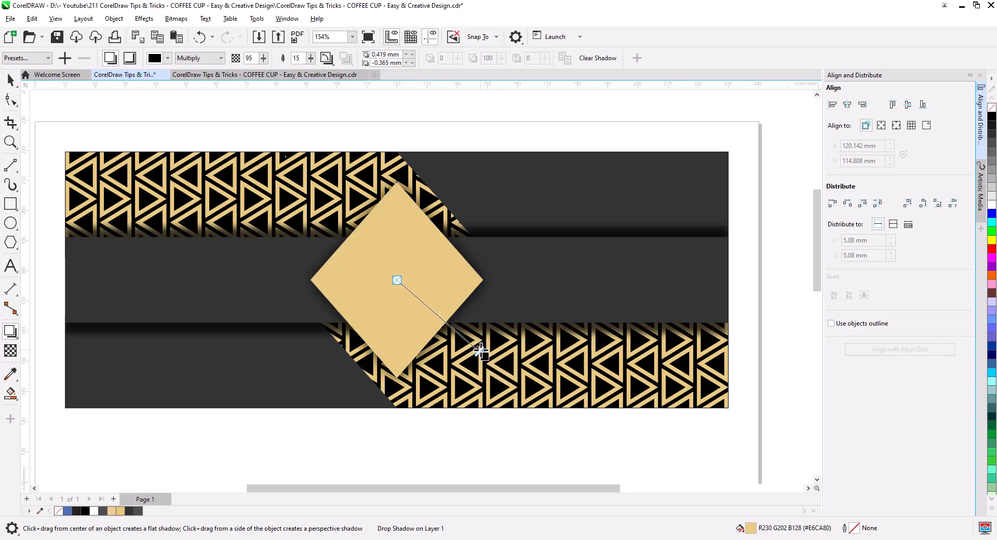
Adjust the gold diamond's drop shadow to an offset of about 1.1 mm right and 1 mm down, with a feather of 30
drag(479, 351, 481, 353)
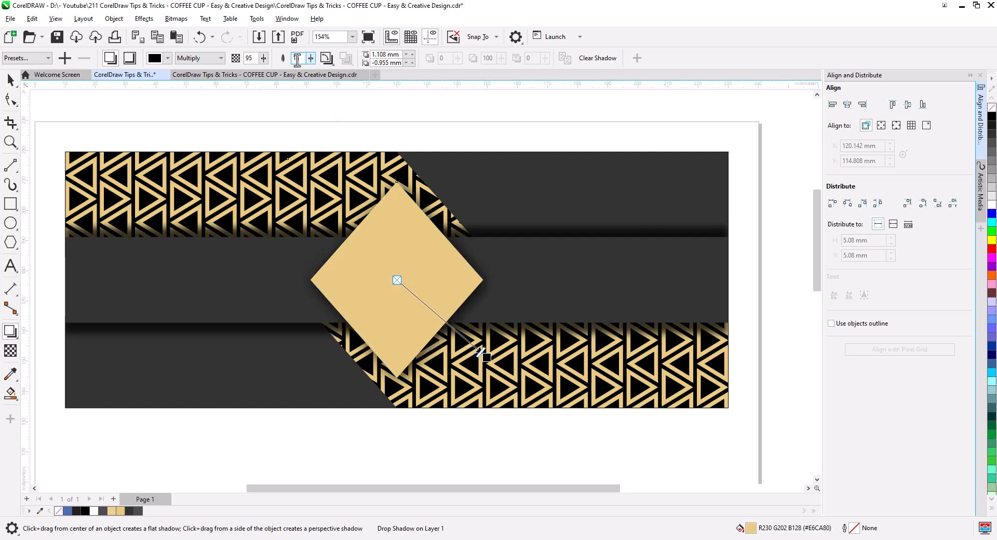
click(297, 58)
text(20)
key(Return)
text(30)
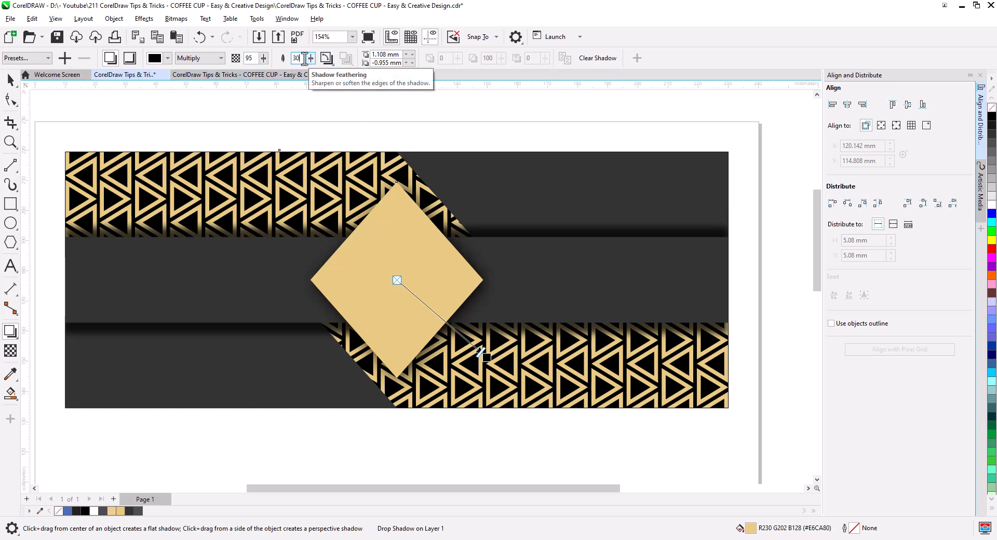
key(Return)
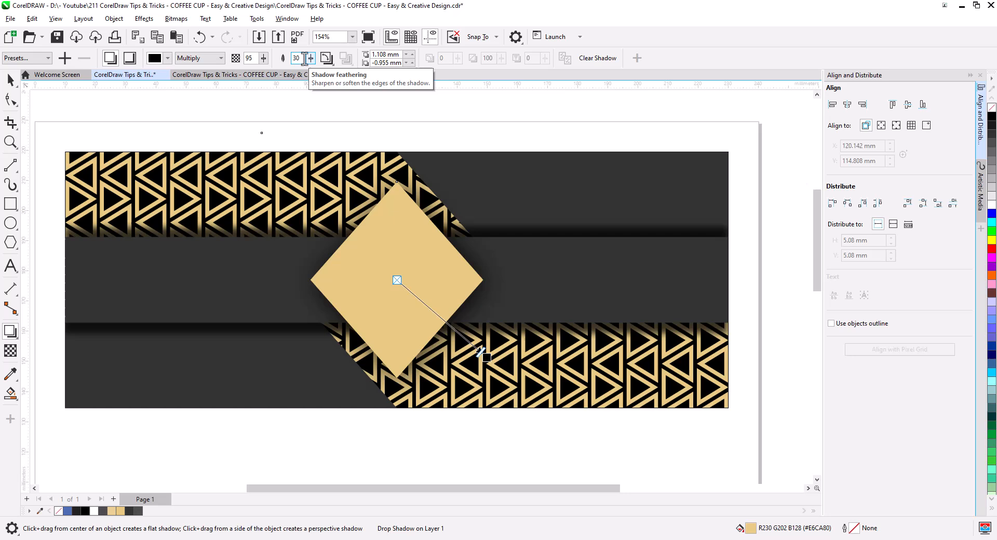
click(10, 79)
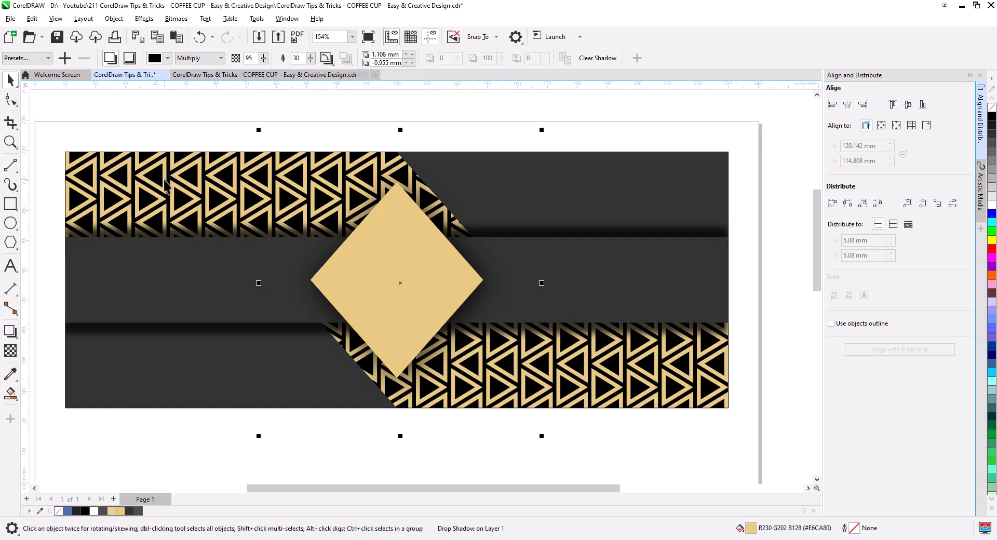
key(Escape)
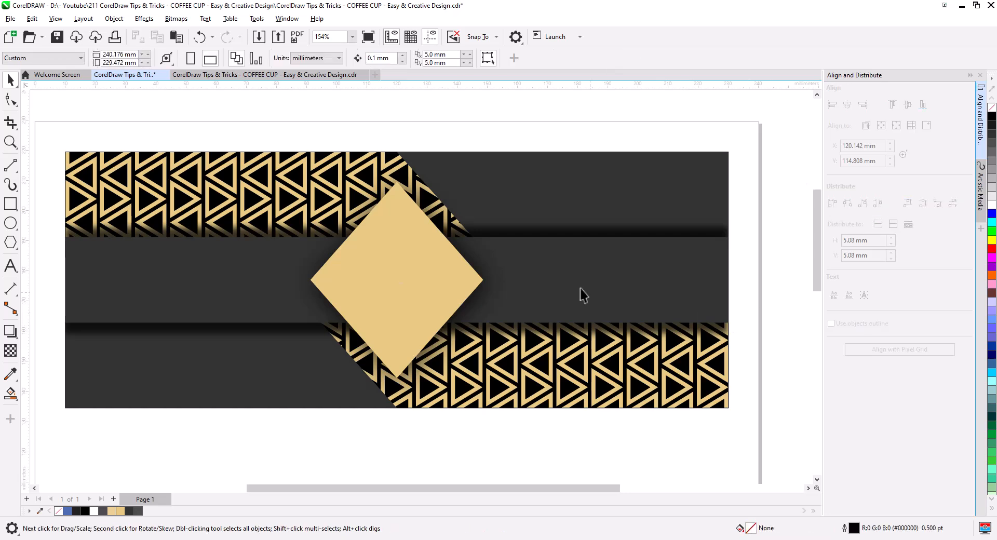
Break the gold diamond's drop shadow apart and PowerClip the separated shadow inside the central dark gray band
right_click(466, 260)
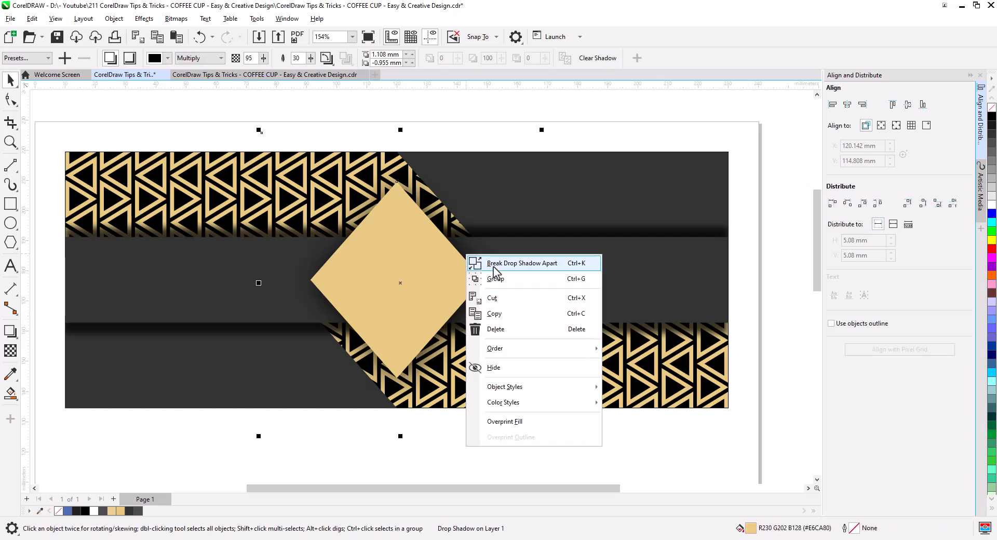
key(Escape)
click(447, 146)
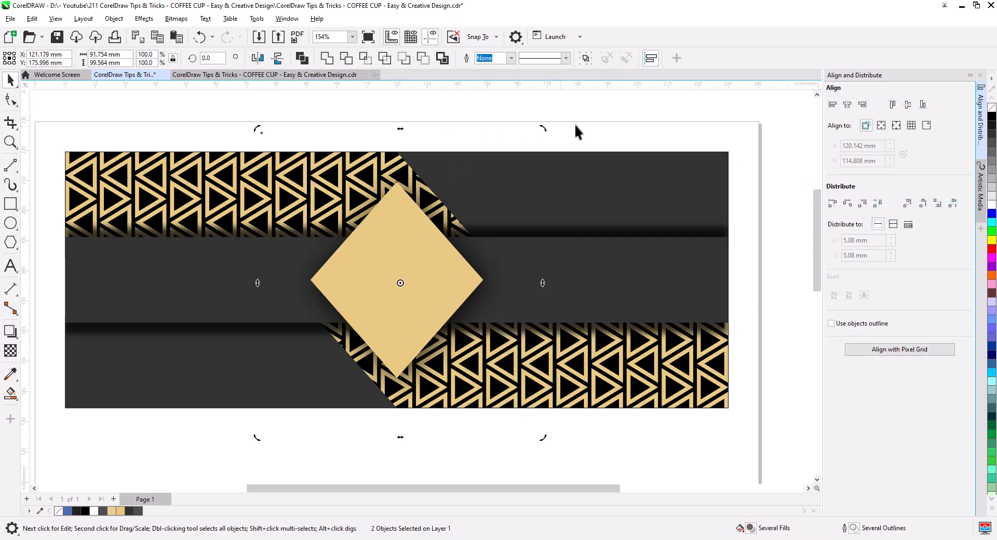
right_click(495, 134)
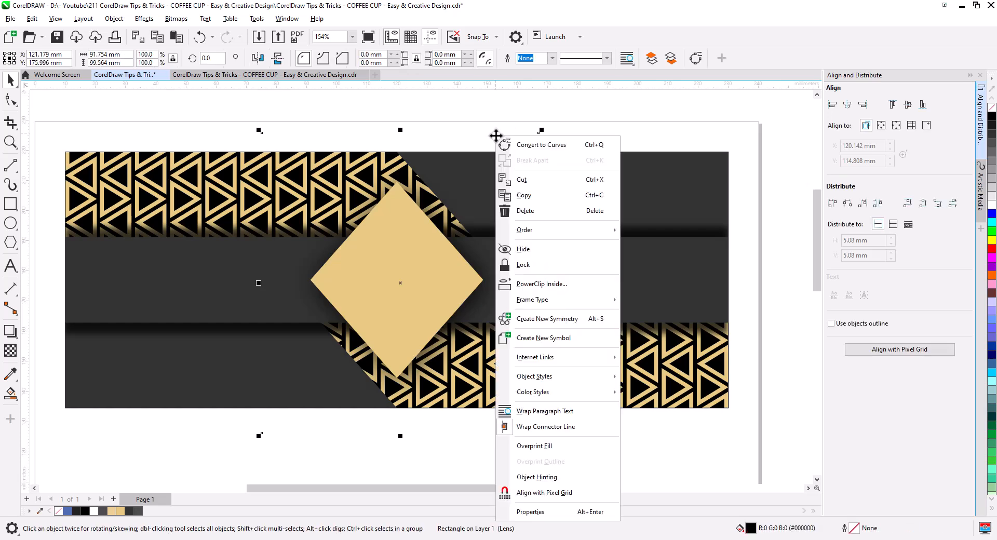
click(537, 284)
click(604, 292)
click(797, 297)
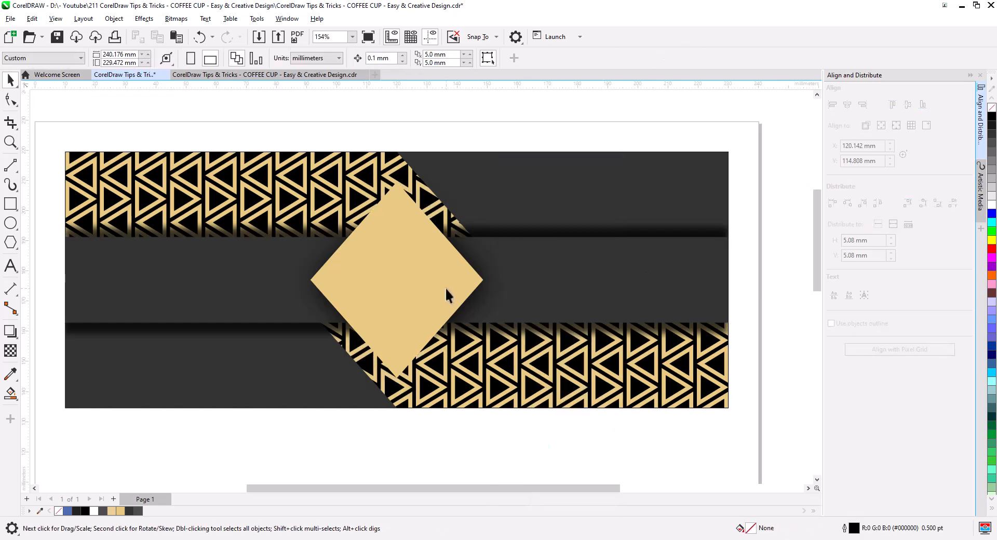
Shrink the gold diamond slightly around its center to about 55 mm wide, keeping its height
scroll(438, 285, up, 2)
drag(405, 285, 450, 356)
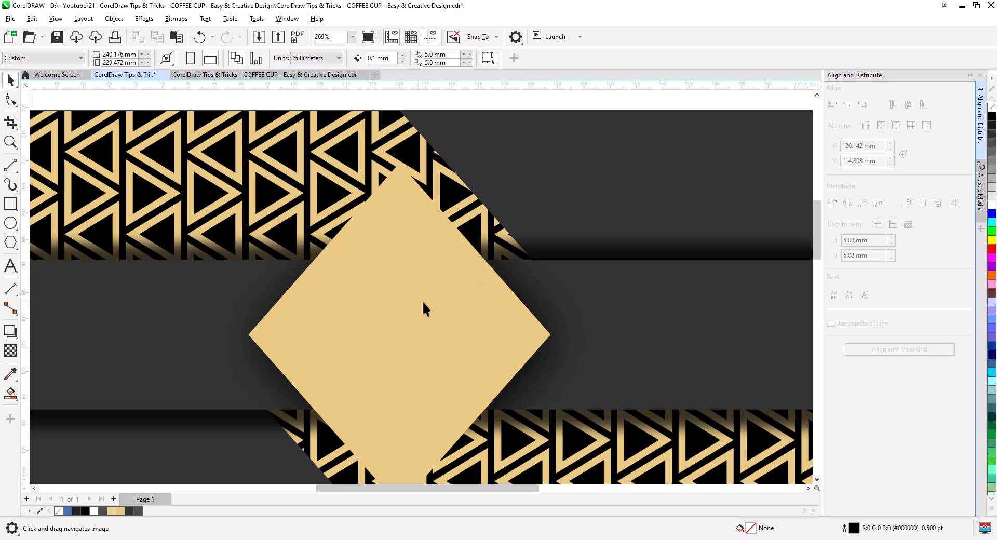
scroll(467, 306, down, 1)
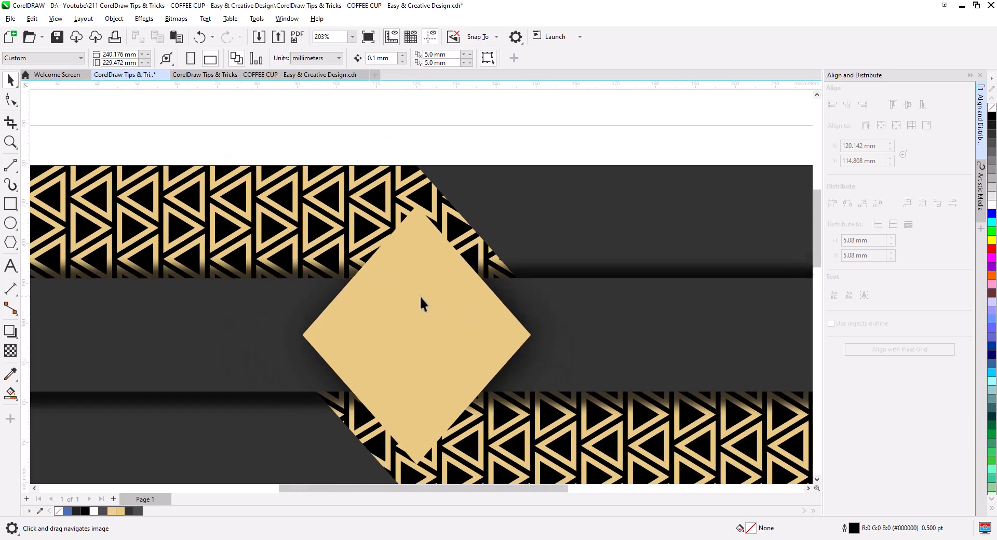
click(420, 295)
drag(538, 203, 530, 207)
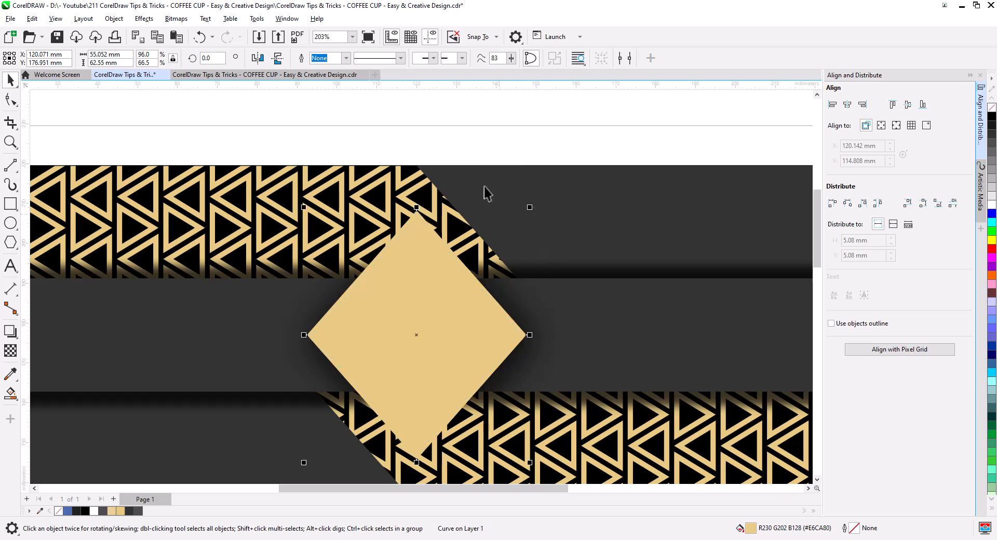
key(Escape)
Add a drop shadow to the upper slanted gray panel, offset about 3.4 mm left and 0.2 mm down, with 70 opacity
click(509, 209)
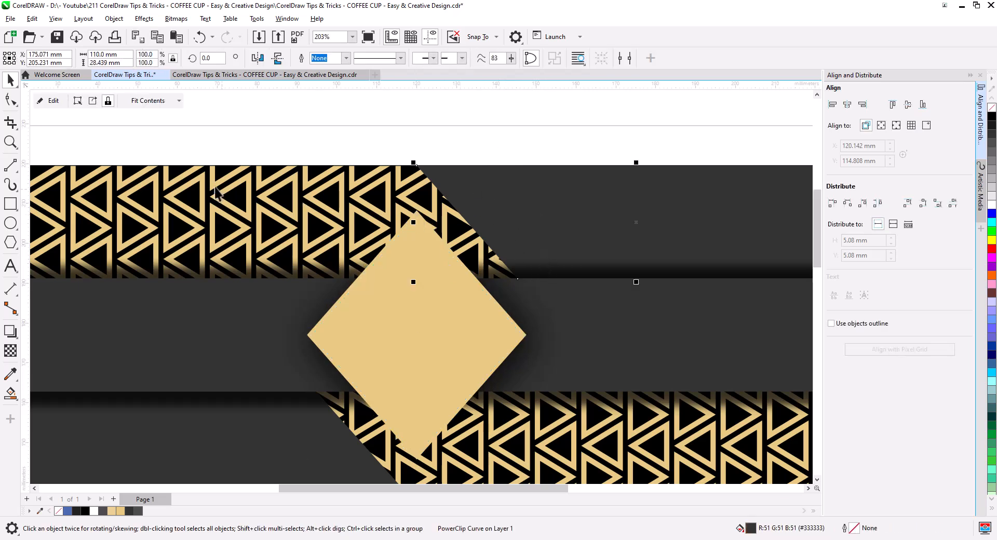
click(10, 332)
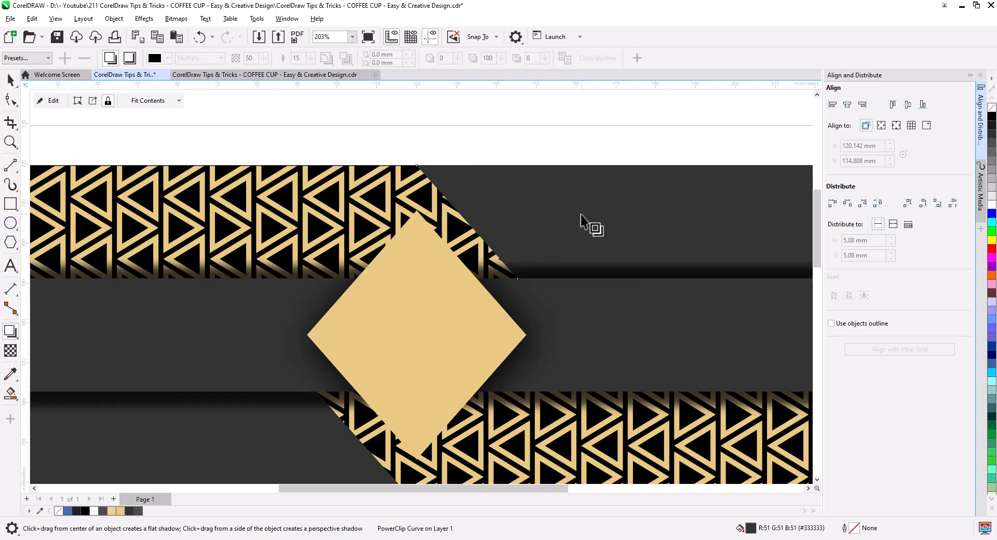
drag(637, 222, 404, 239)
drag(522, 230, 478, 234)
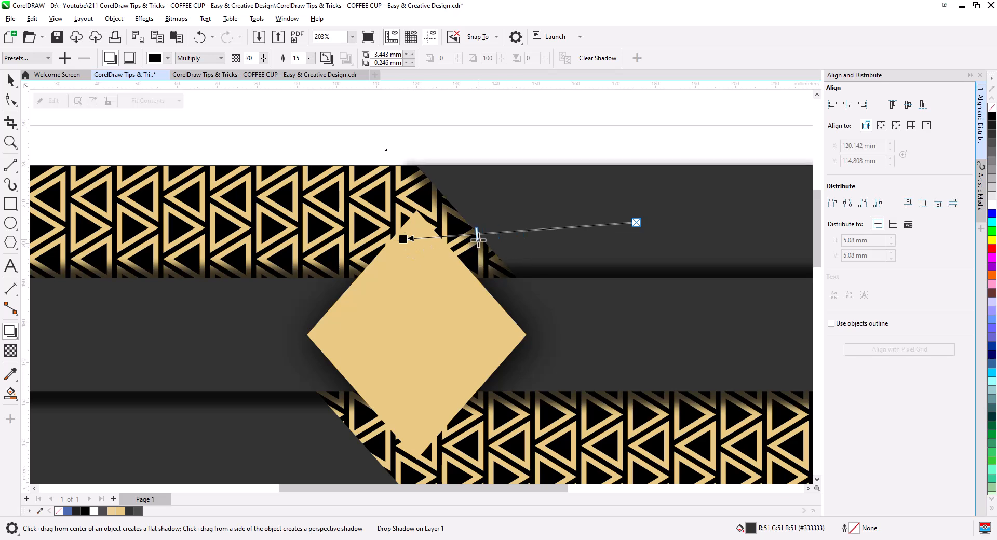
click(10, 80)
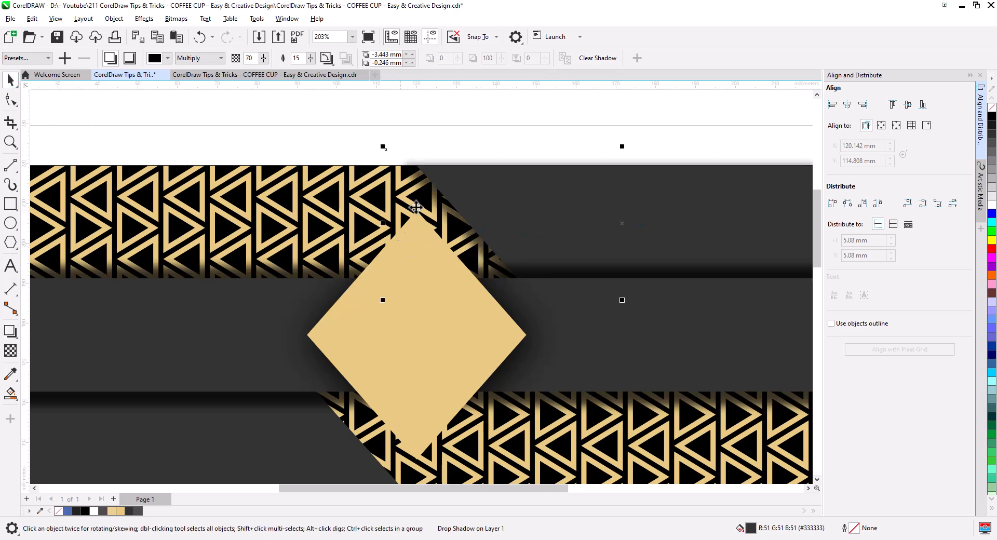
Break the upper slanted panel's shadow apart and PowerClip it inside the triangle pattern background
right_click(418, 185)
click(442, 196)
click(438, 126)
click(424, 188)
right_click(425, 188)
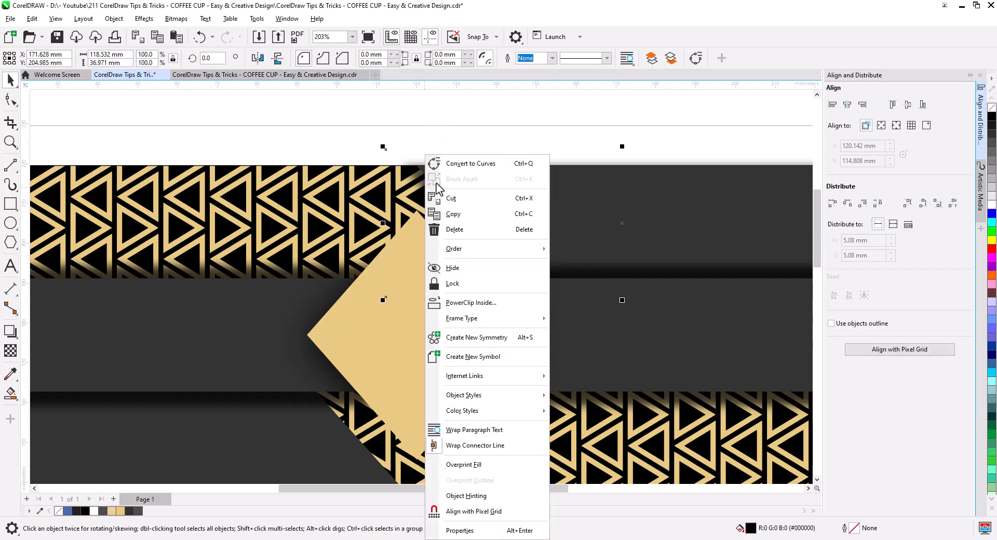
click(464, 303)
click(296, 215)
click(345, 140)
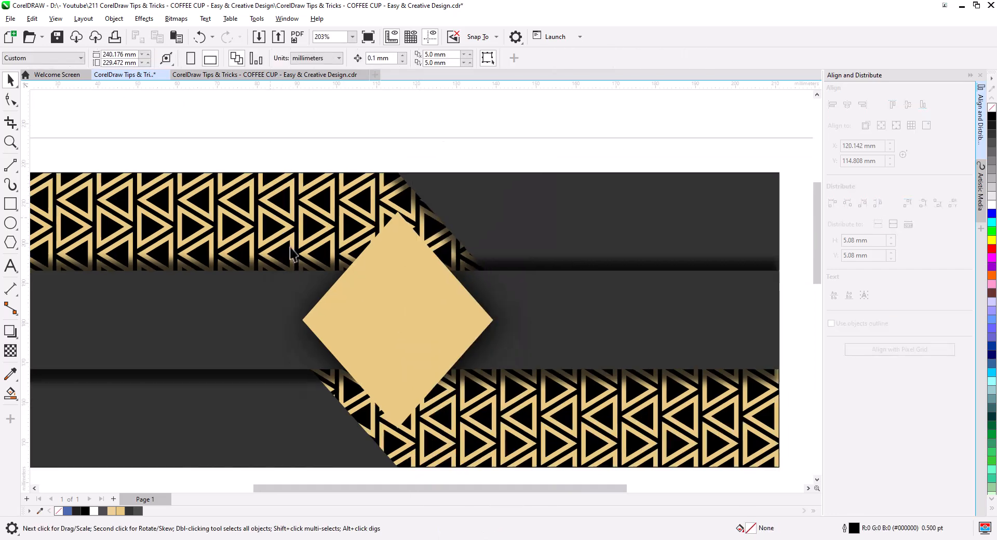
Add a drop shadow to the lower slanted gray panel, offset about 3.3 mm right and 0.1 mm down, with 83 opacity
scroll(292, 249, down, 2)
drag(300, 338, 327, 260)
click(309, 293)
scroll(330, 307, up, 2)
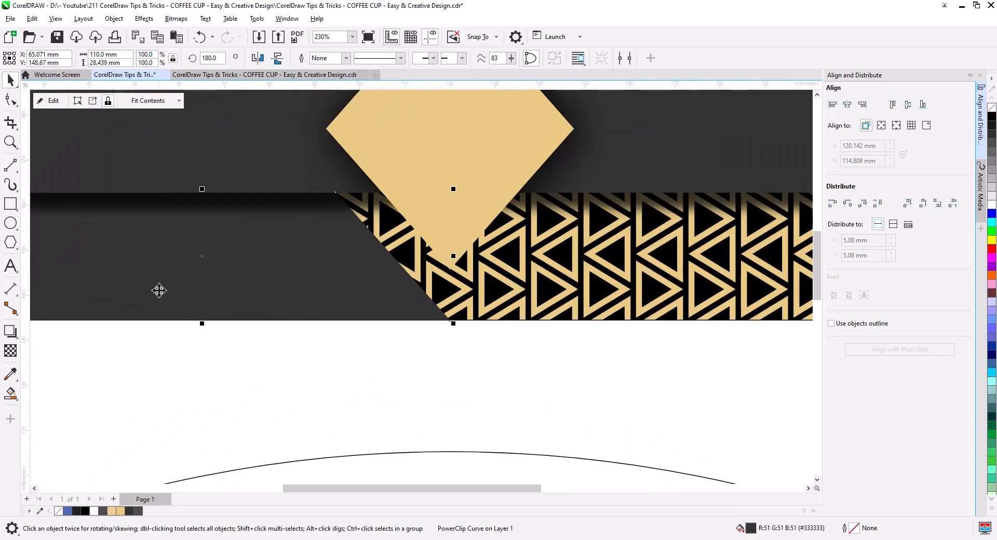
drag(202, 256, 465, 267)
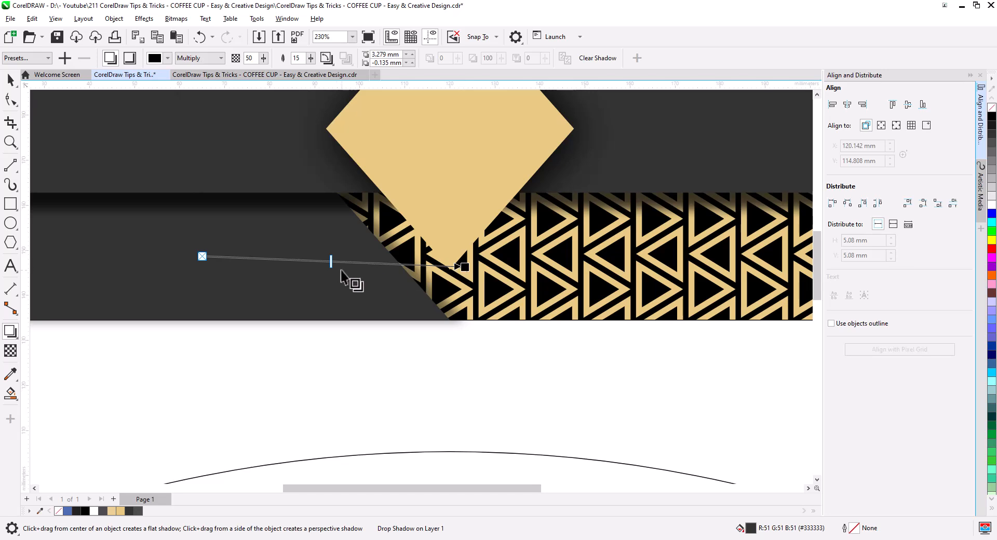
drag(331, 262, 405, 268)
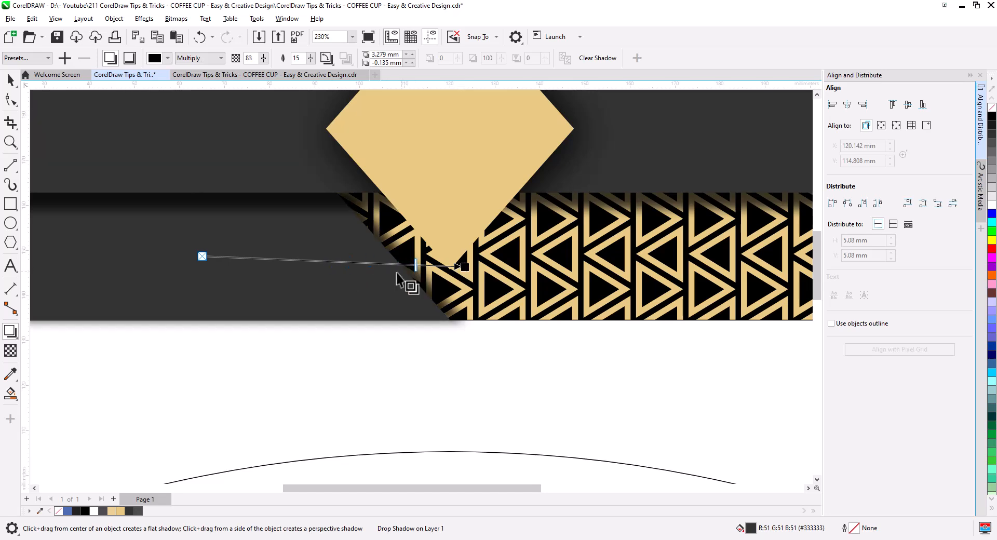
click(10, 79)
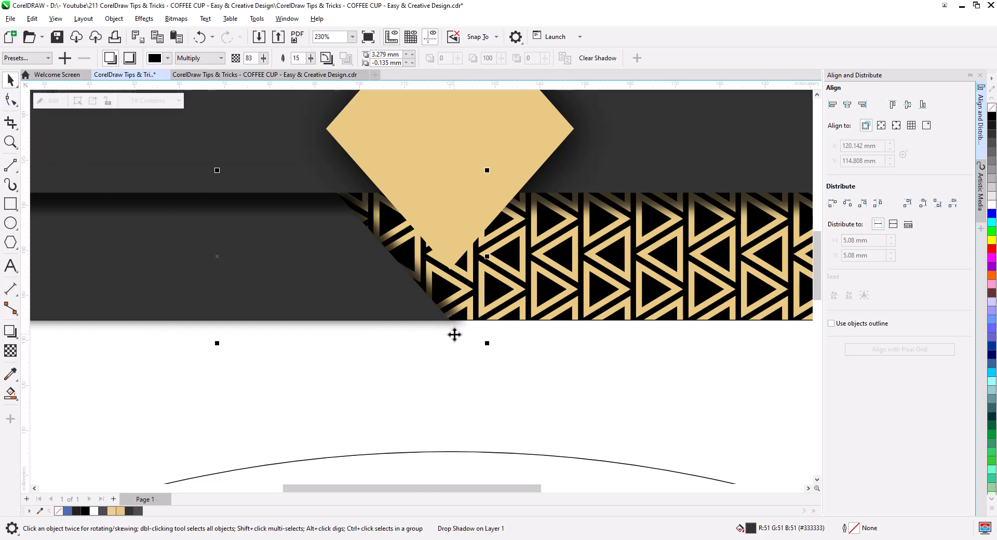
Break the lower slanted panel's shadow apart and PowerClip it inside the triangle pattern background
right_click(454, 334)
click(540, 383)
click(458, 335)
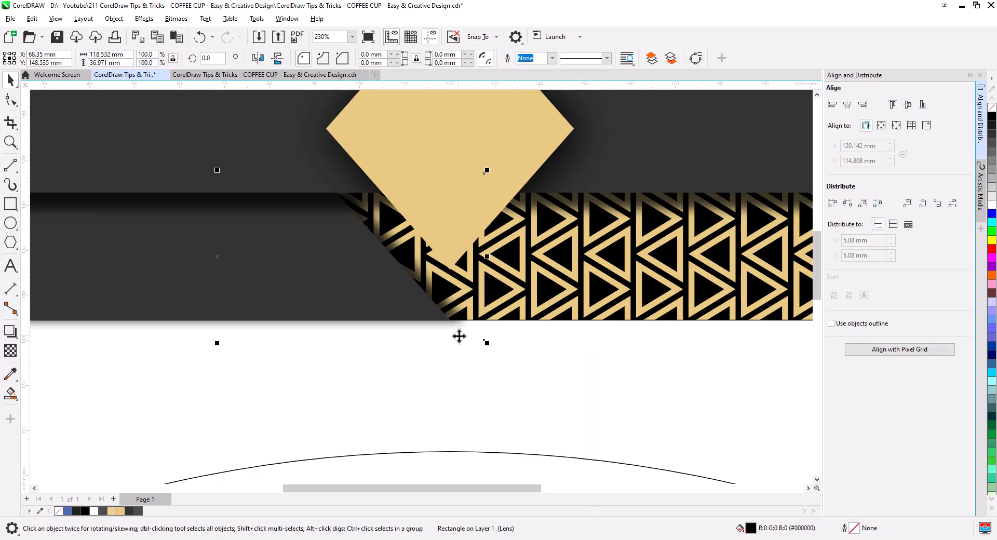
right_click(458, 335)
click(497, 302)
click(540, 301)
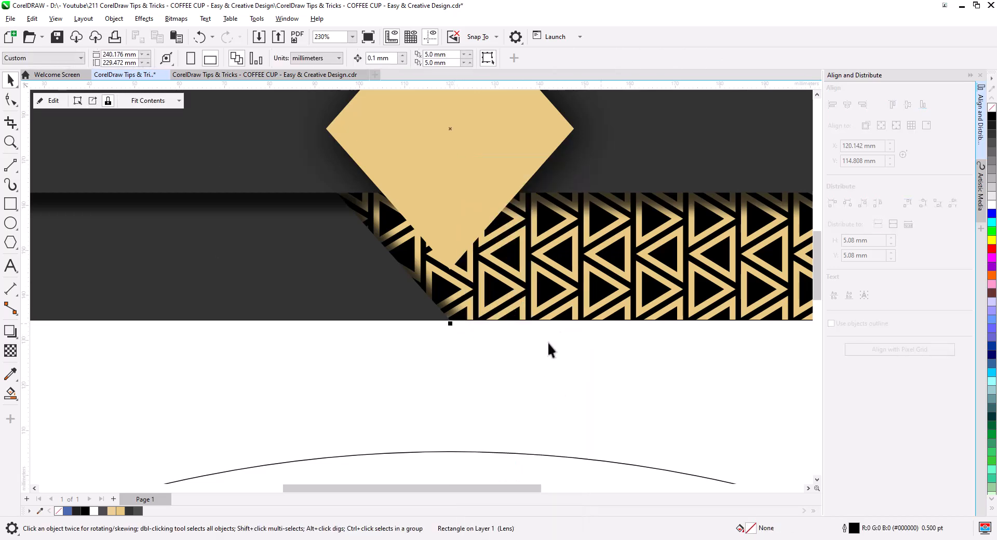
click(481, 348)
Scale the COFFEESHOP logo down to about 28.4 mm wide and center it on the gold diamond
scroll(478, 366, down, 2)
drag(500, 363, 519, 361)
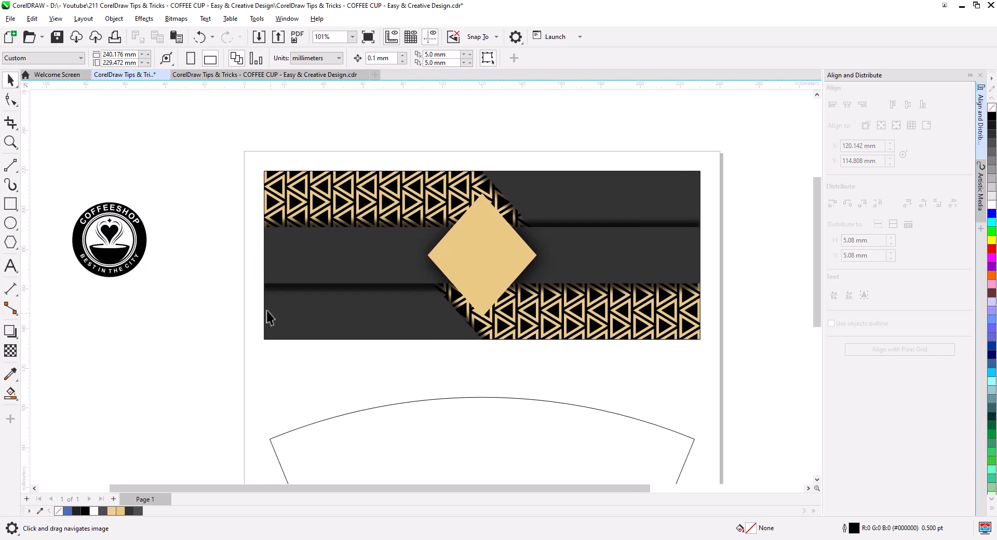
drag(166, 298, 141, 276)
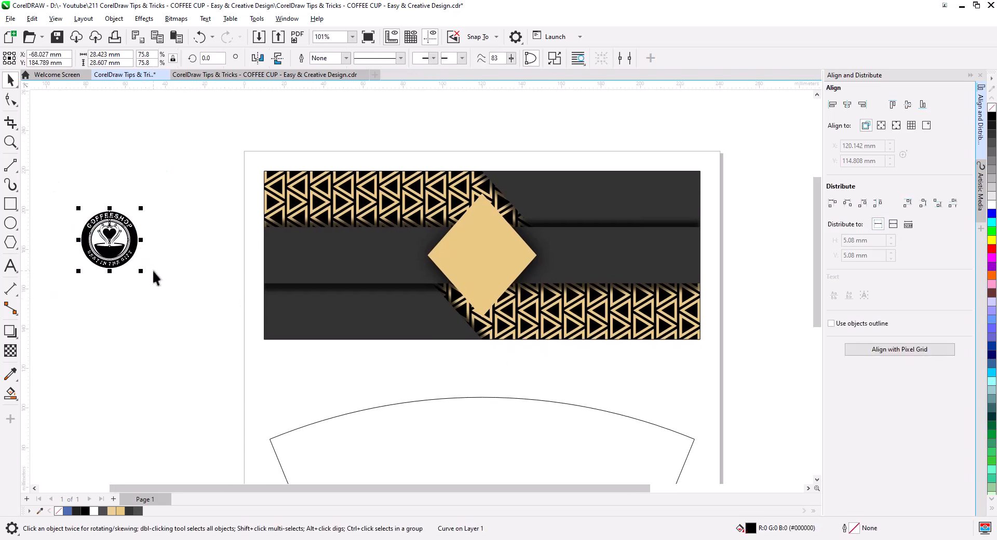
shift+click(476, 255)
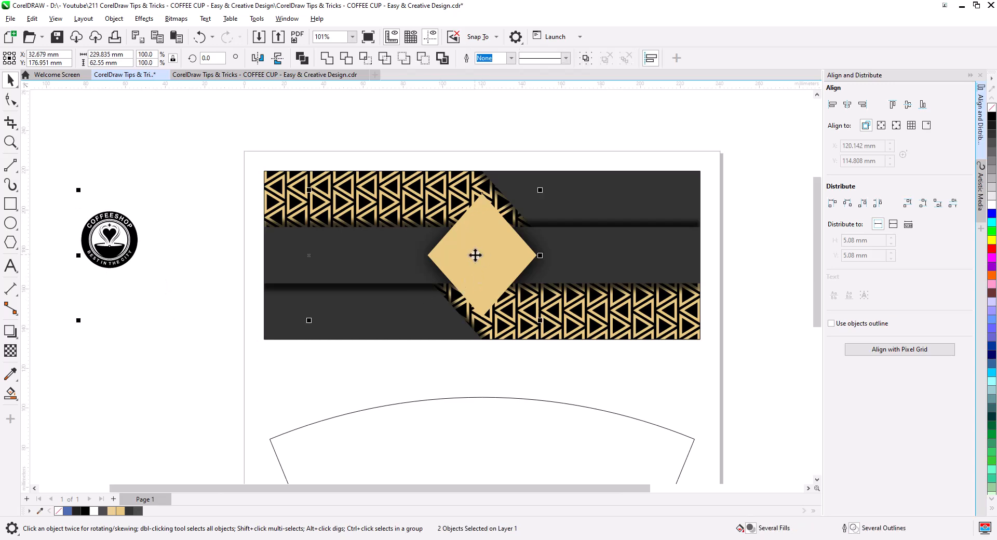
key(c)
key(e)
key(Escape)
Enlarge the COFFEESHOP logo around its center to about 35.5 mm wide and fill it with 80% Black (#333333)
scroll(496, 260, up, 1)
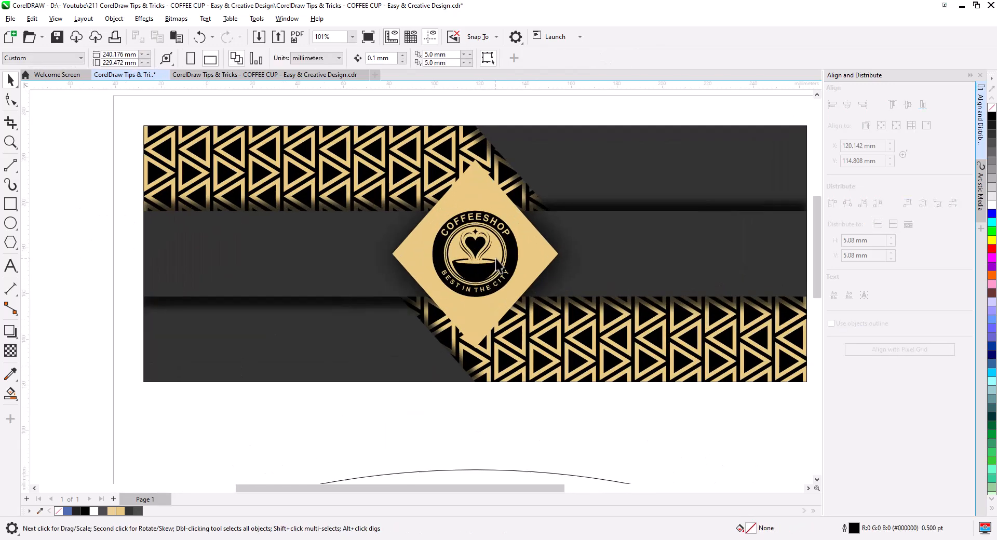
scroll(496, 259, up, 2)
click(513, 280)
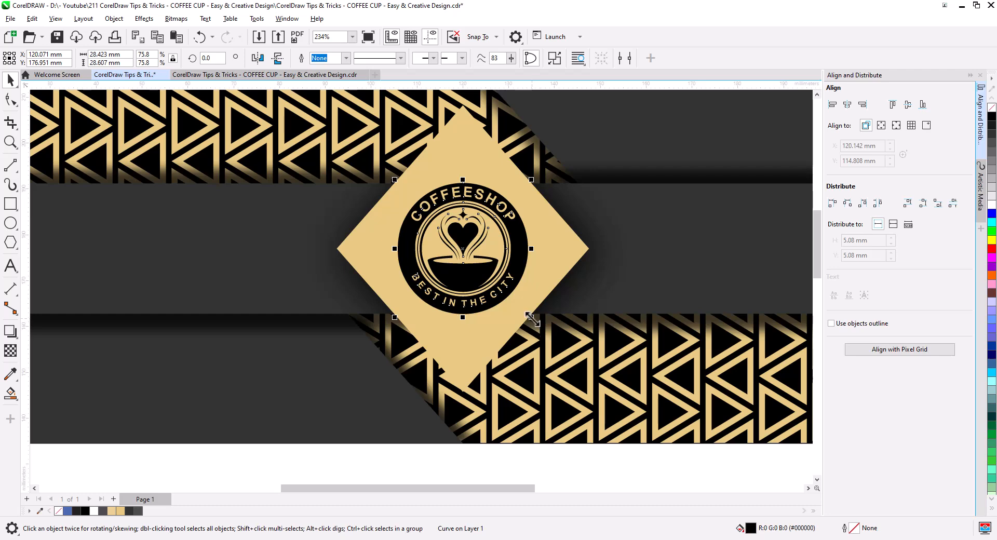
drag(530, 316, 547, 335)
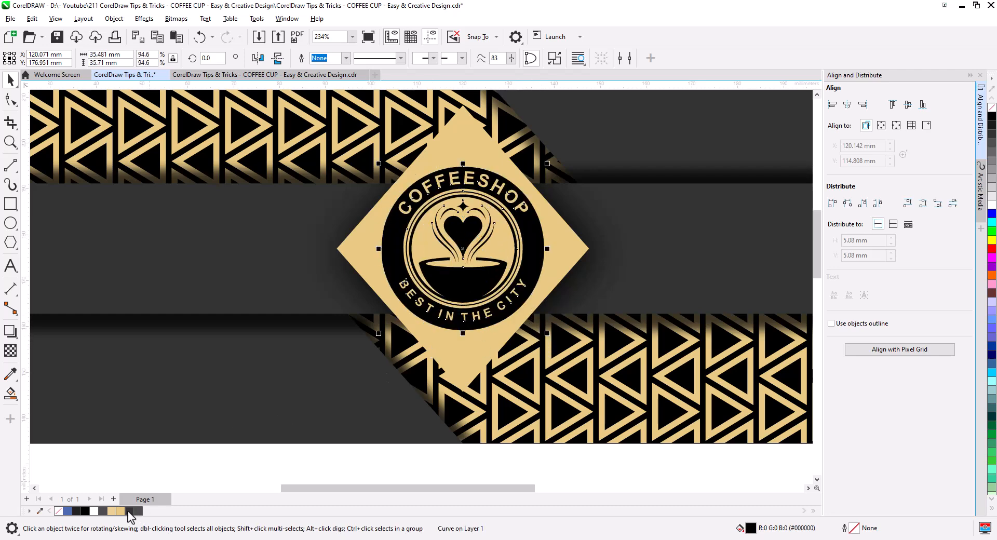
click(129, 511)
Select all objects of the rectangular cup artwork and remove their outlines
click(655, 362)
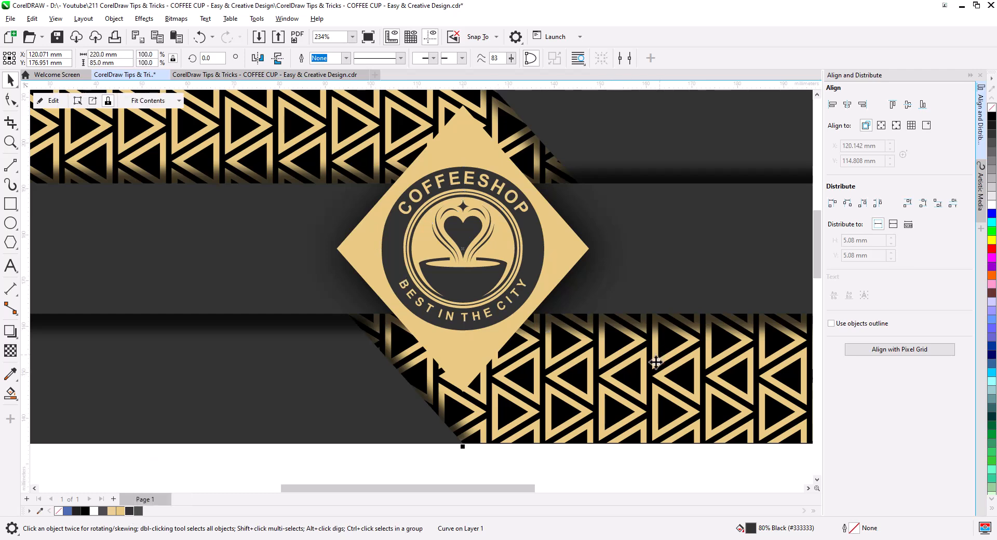
scroll(555, 332, down, 4)
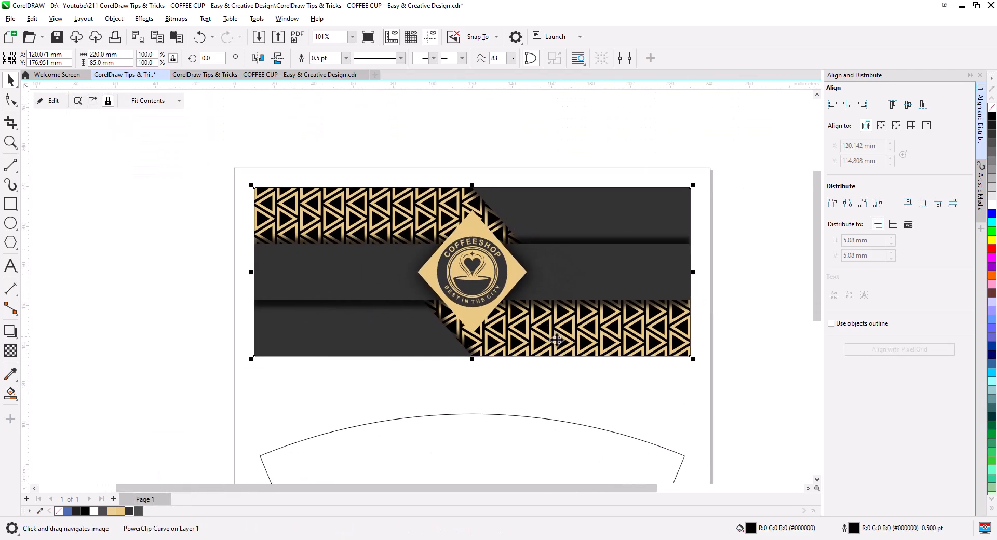
click(694, 387)
drag(727, 379, 208, 156)
right_click(992, 109)
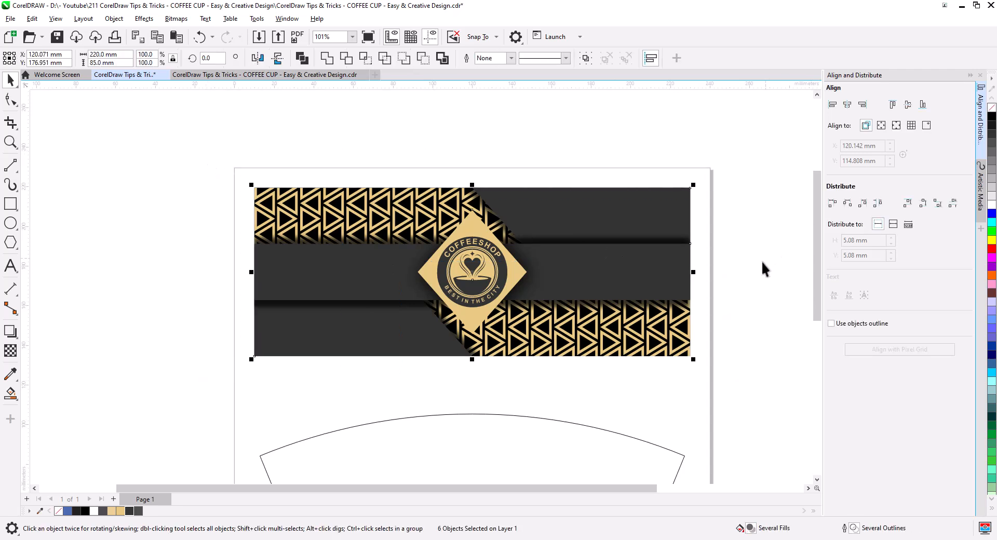
Duplicate the complete artwork straight down, about 100 mm below the original
drag(758, 289, 712, 204)
drag(592, 149, 597, 343)
click(623, 369)
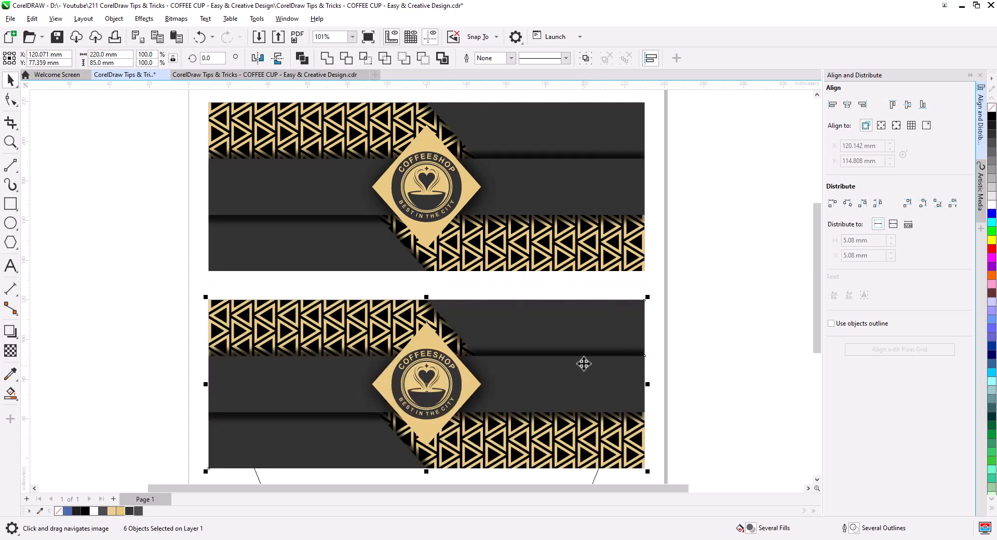
Convert the duplicated artwork to a 300 dpi RGB Color (24-bit) bitmap with a transparent background
click(176, 19)
click(186, 35)
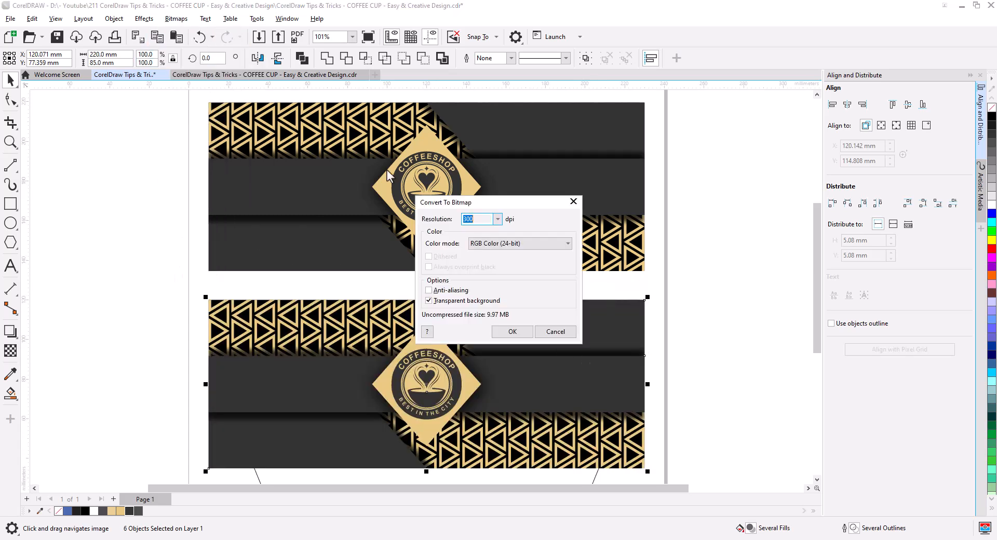
click(514, 335)
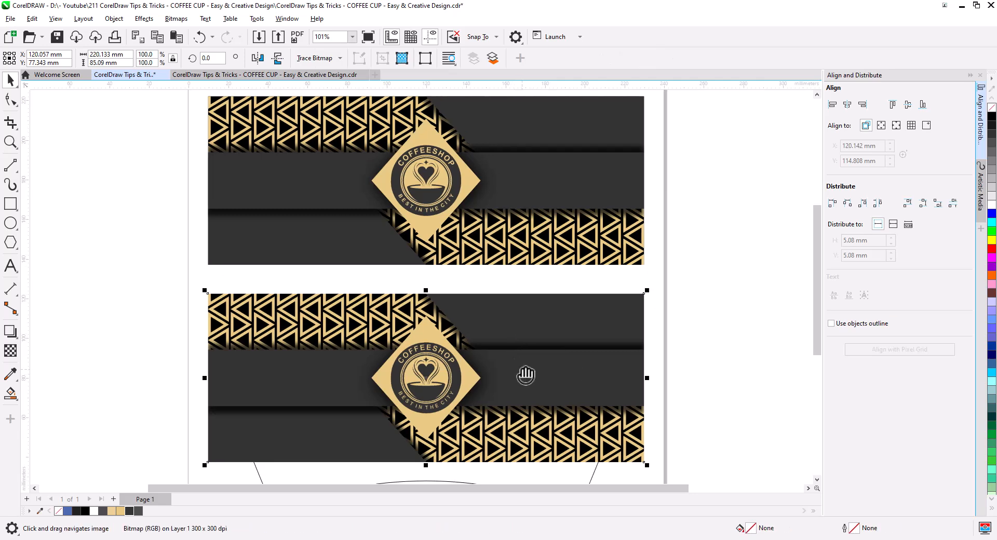
Apply an Envelope to the bitmap, delete its midpoint nodes and convert the remaining segments to straight lines
scroll(525, 378, down, 3)
click(10, 335)
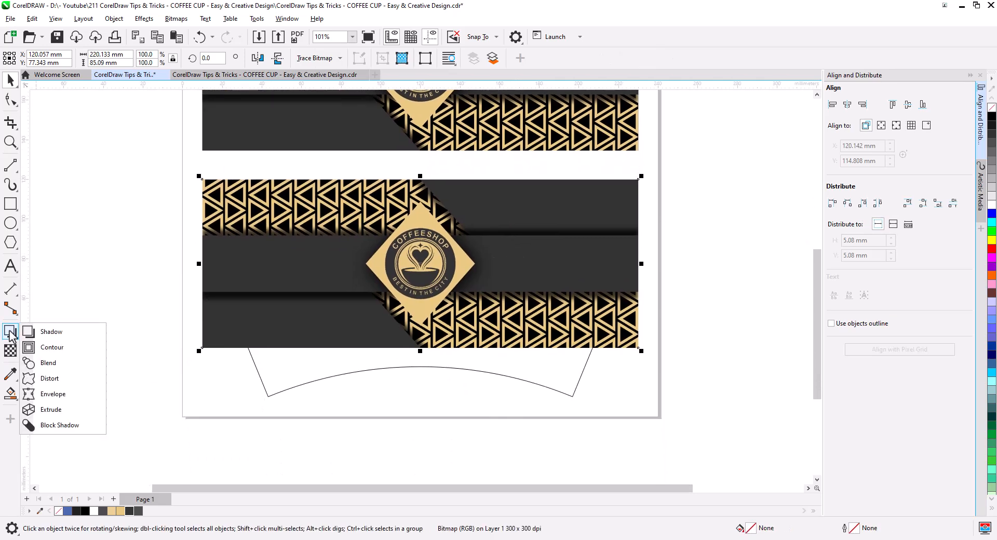
click(87, 393)
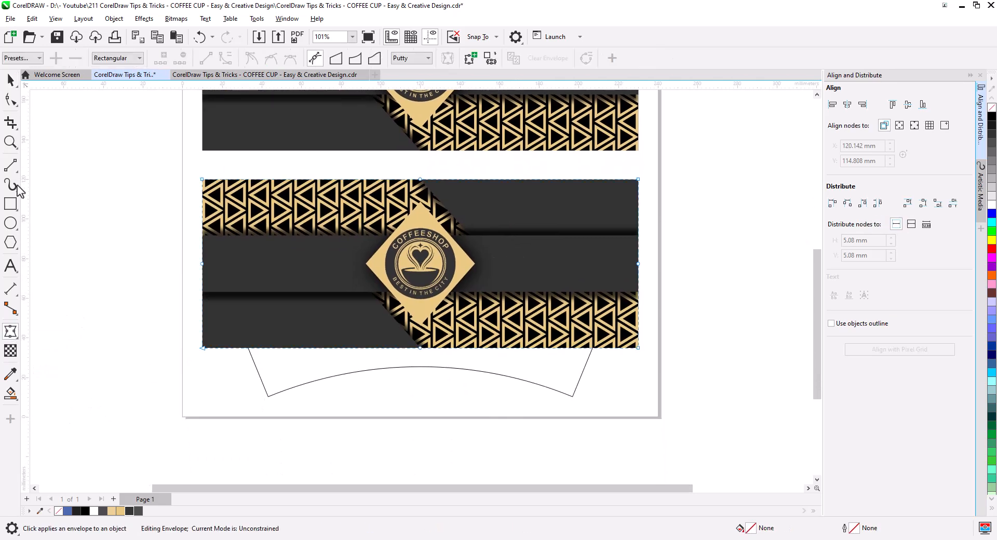
drag(158, 237, 669, 289)
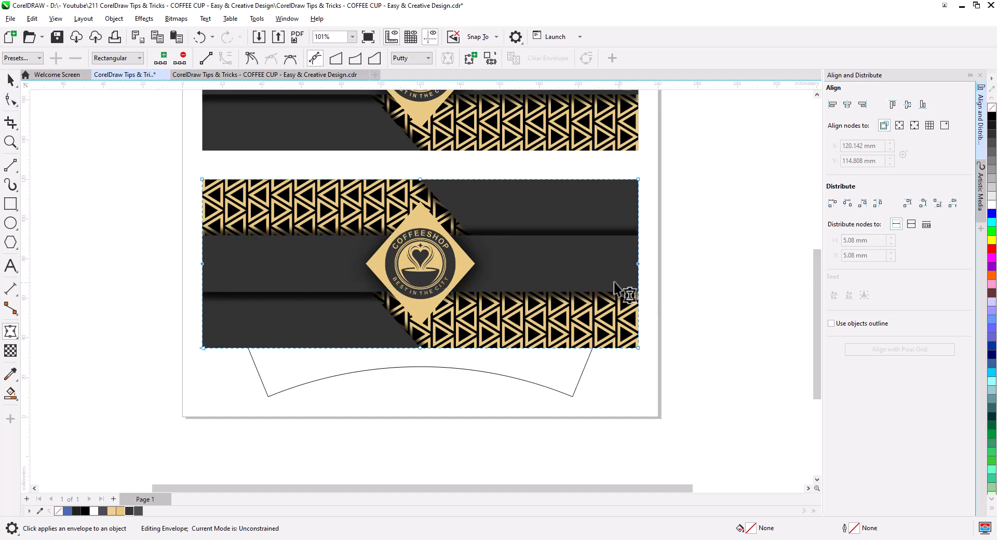
click(396, 160)
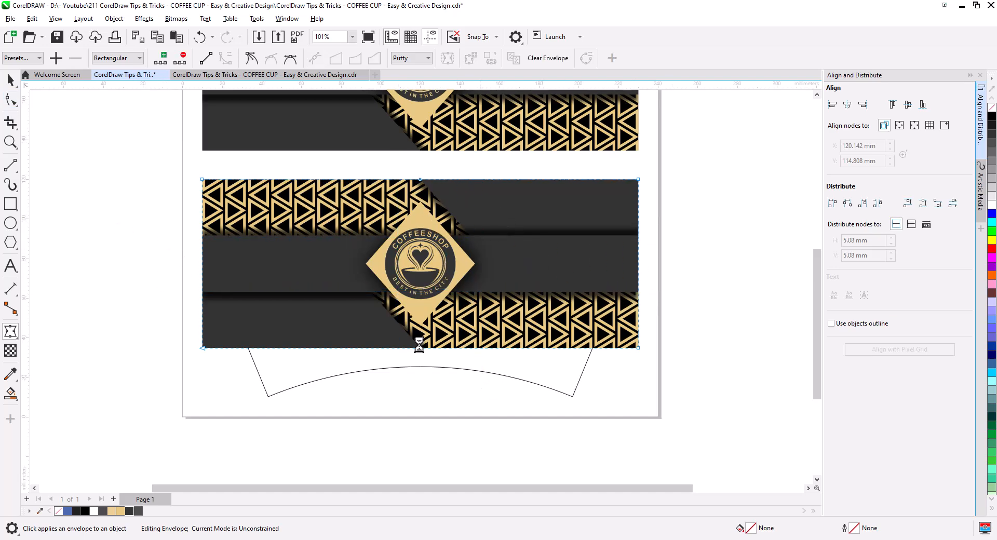
drag(180, 163, 674, 381)
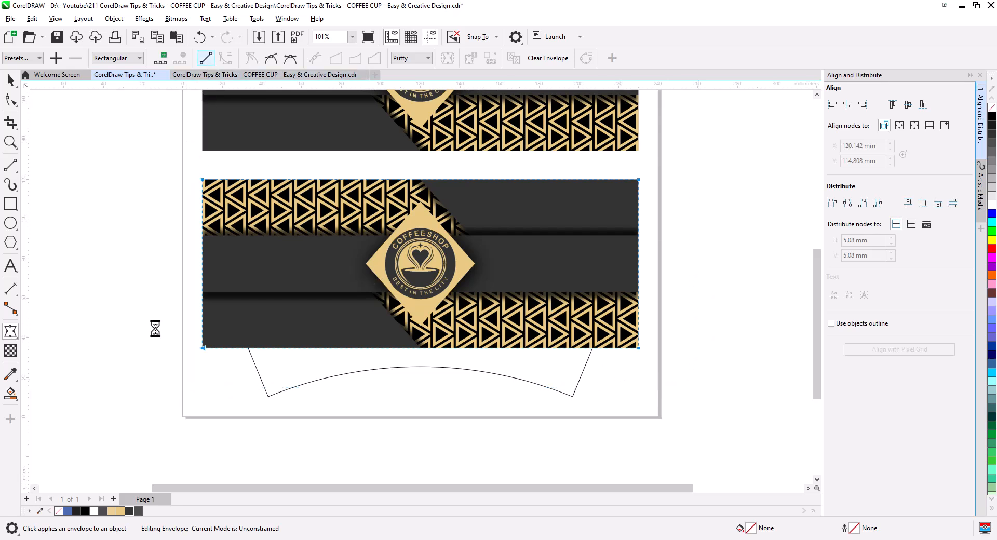
Move the four corner nodes of the bitmap's envelope onto the matching corners of the curved cup template
drag(203, 349, 268, 397)
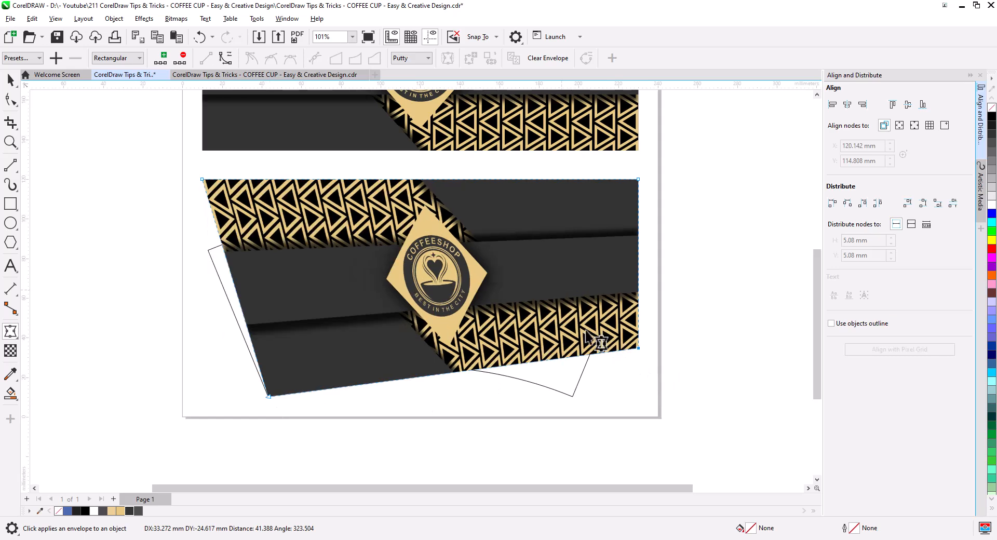
drag(637, 348, 573, 398)
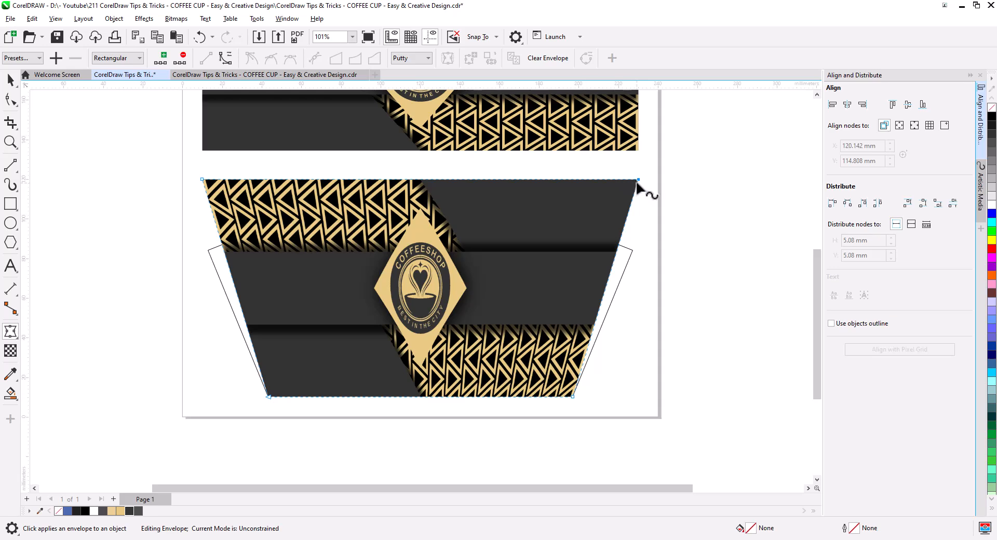
drag(639, 181, 632, 250)
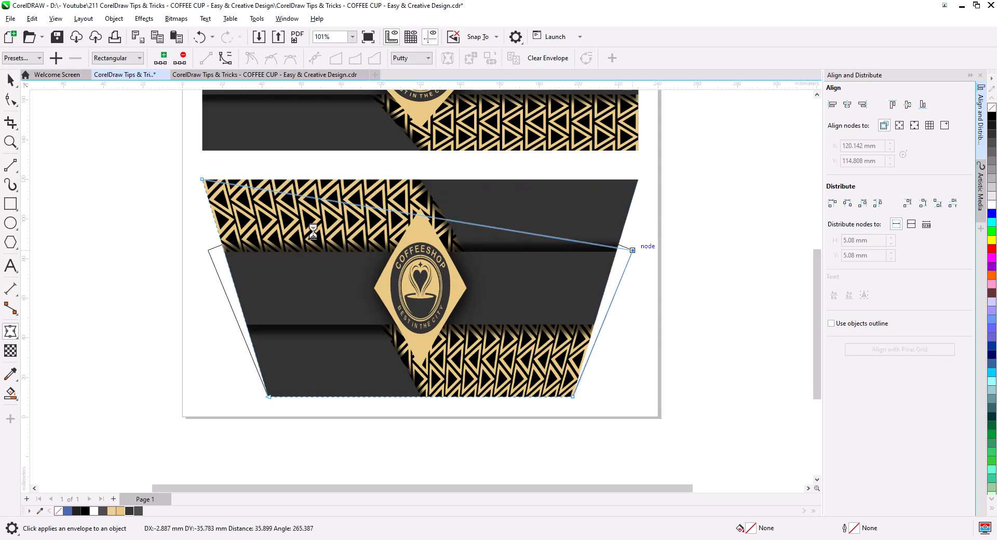
drag(202, 179, 208, 251)
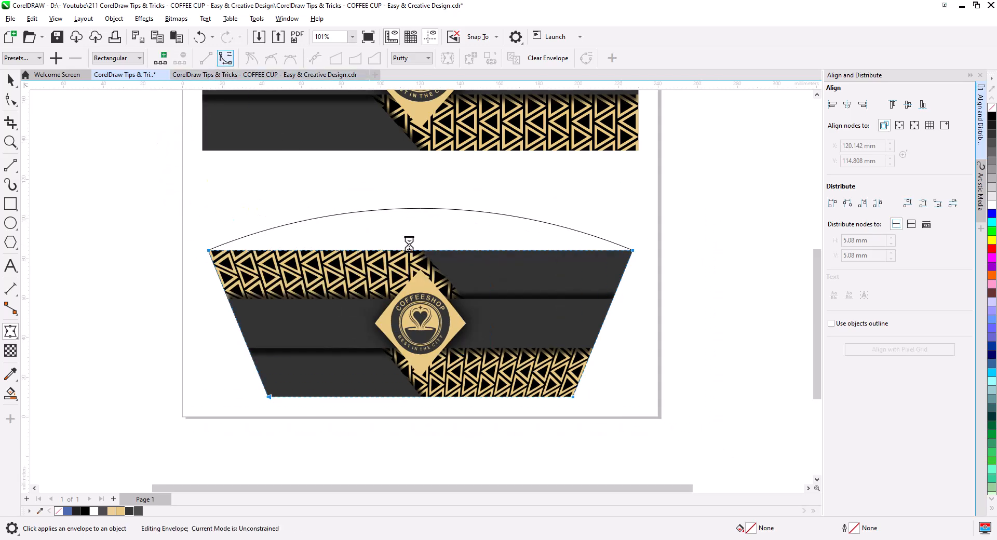
Convert the envelope segments to curves and bend the upper and lower edges to follow the cup template's arcs, fine-tuning the upper curve handles
drag(414, 250, 421, 209)
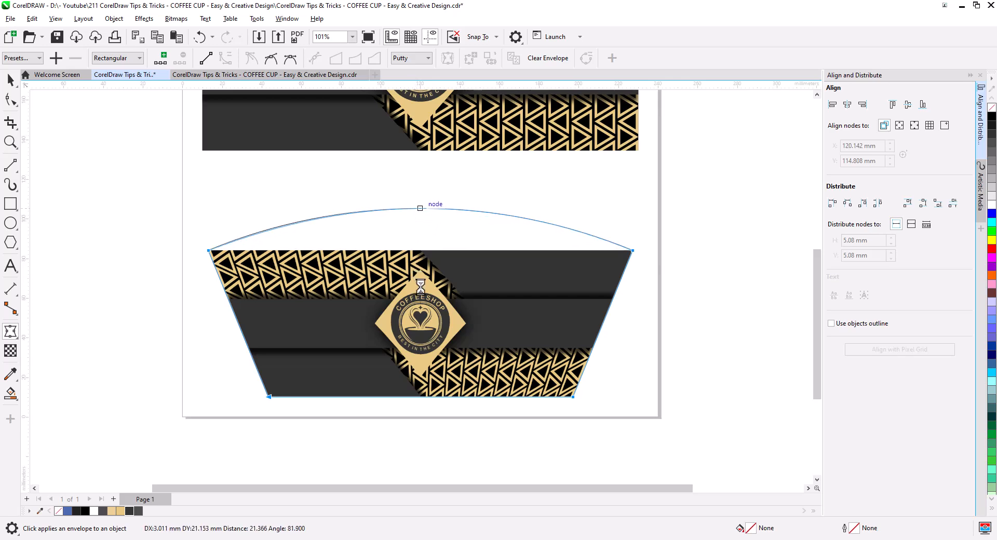
drag(422, 397, 421, 367)
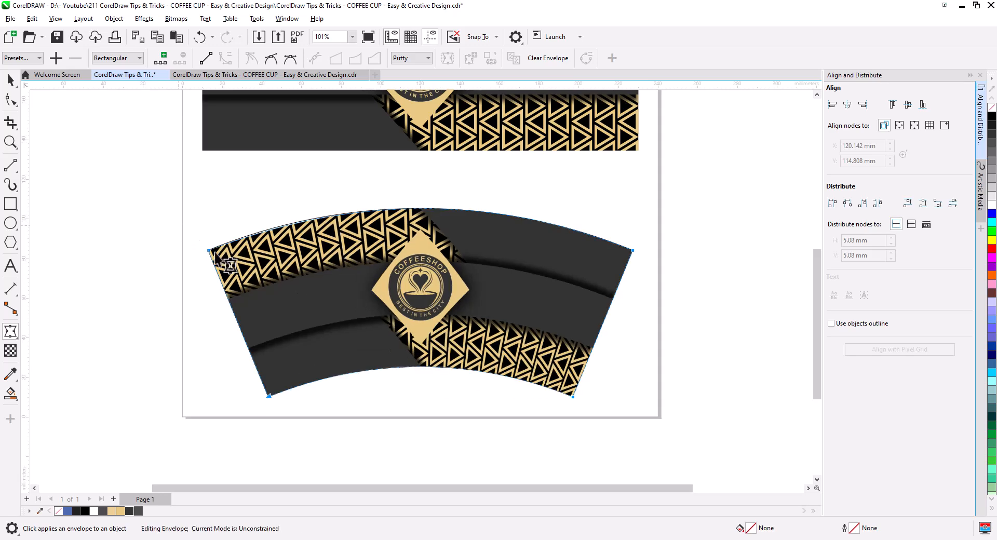
drag(358, 191, 347, 189)
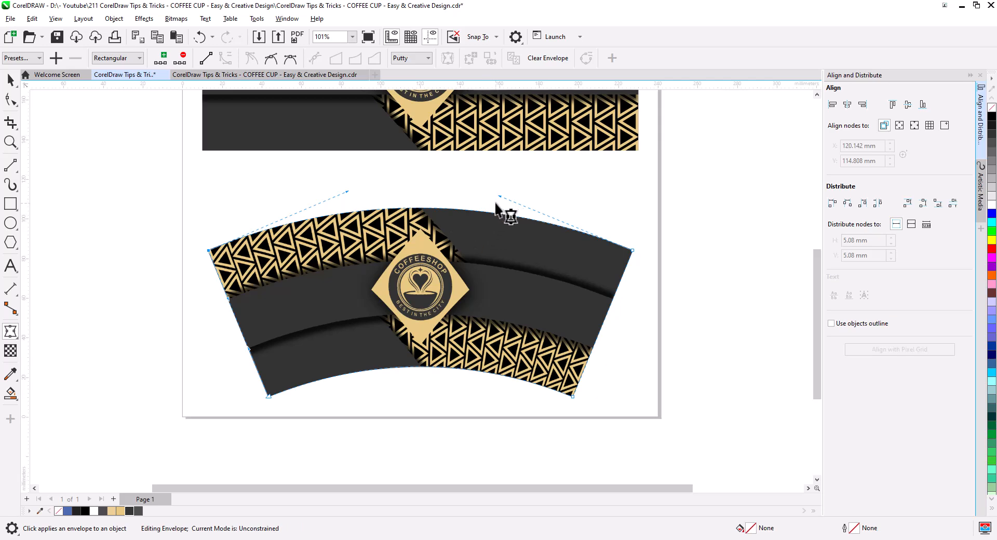
drag(499, 195, 501, 194)
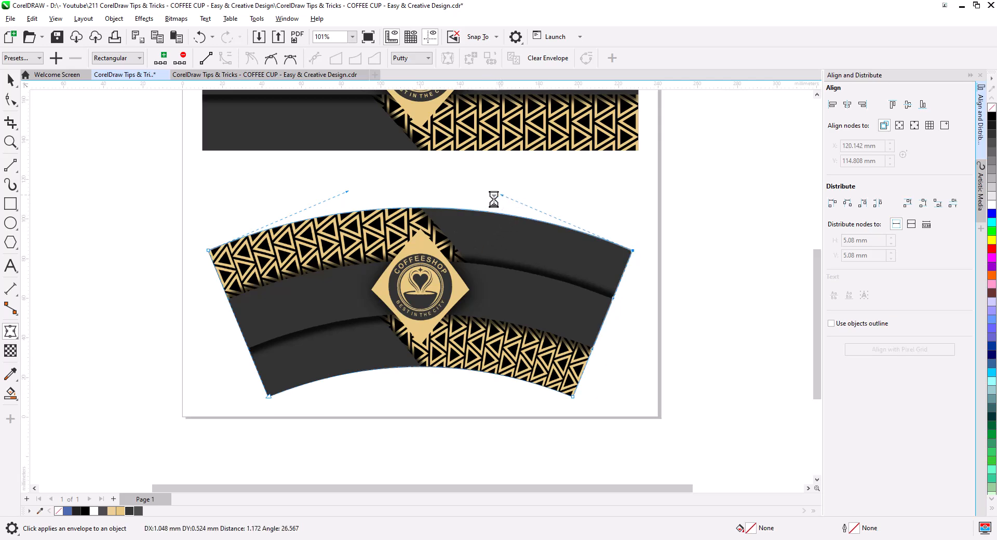
click(9, 80)
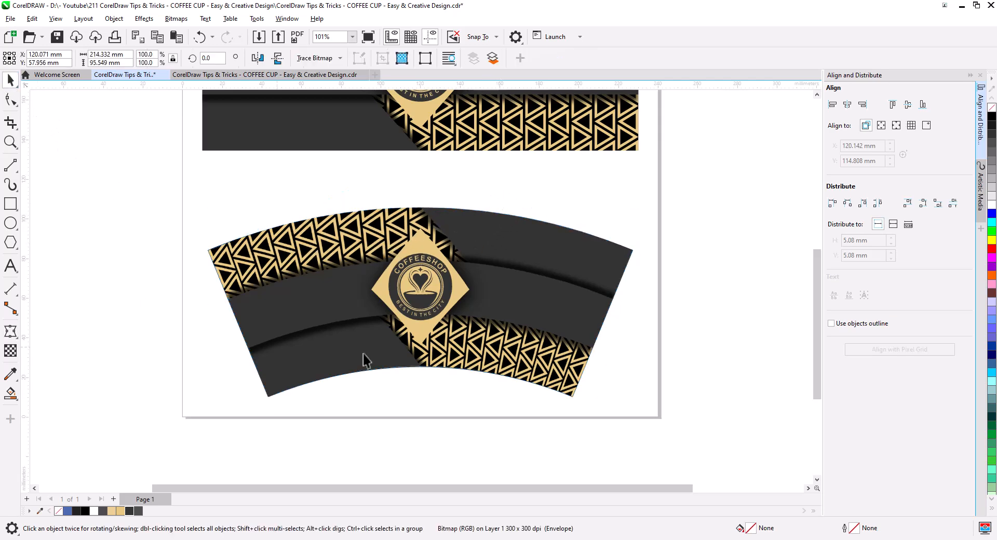
key(Escape)
scroll(432, 334, up, 2)
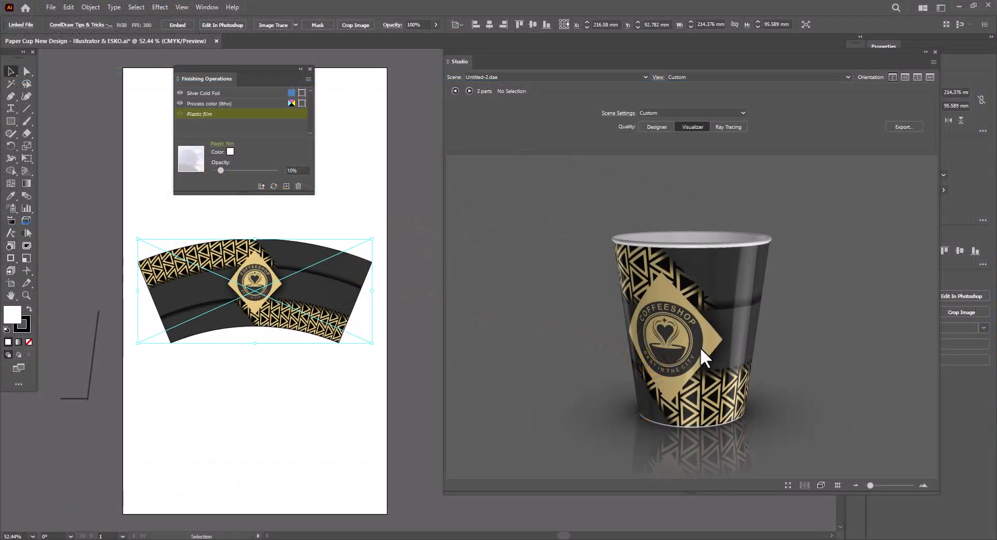
Switch to Illustrator, show the Studio 3D cup preview in full screen and rotate the cup to examine the artwork all around
mouse_move(700, 347)
mouse_down()
mouse_move(692, 347)
mouse_move(702, 347)
mouse_up()
click(933, 61)
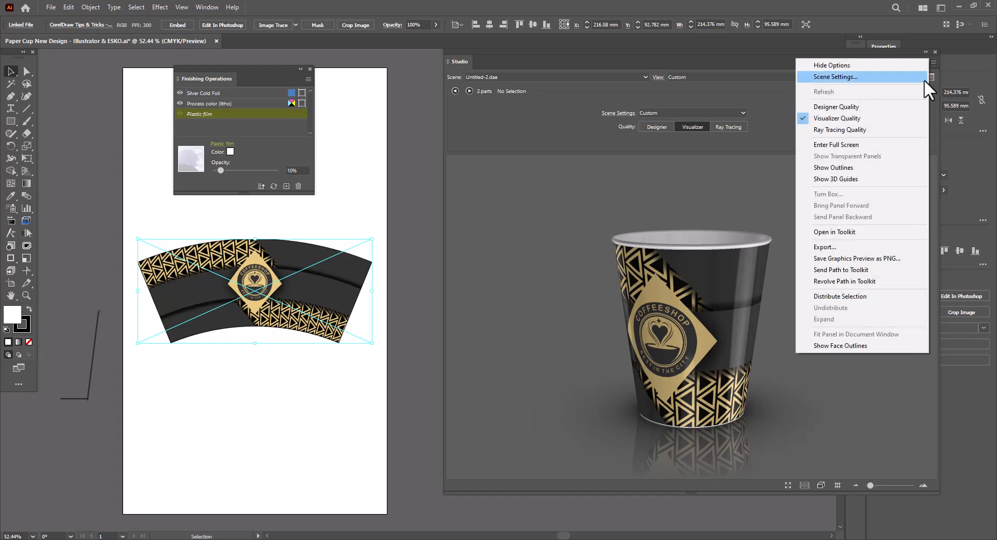
click(877, 146)
drag(592, 313, 650, 328)
drag(550, 333, 618, 331)
drag(528, 331, 681, 329)
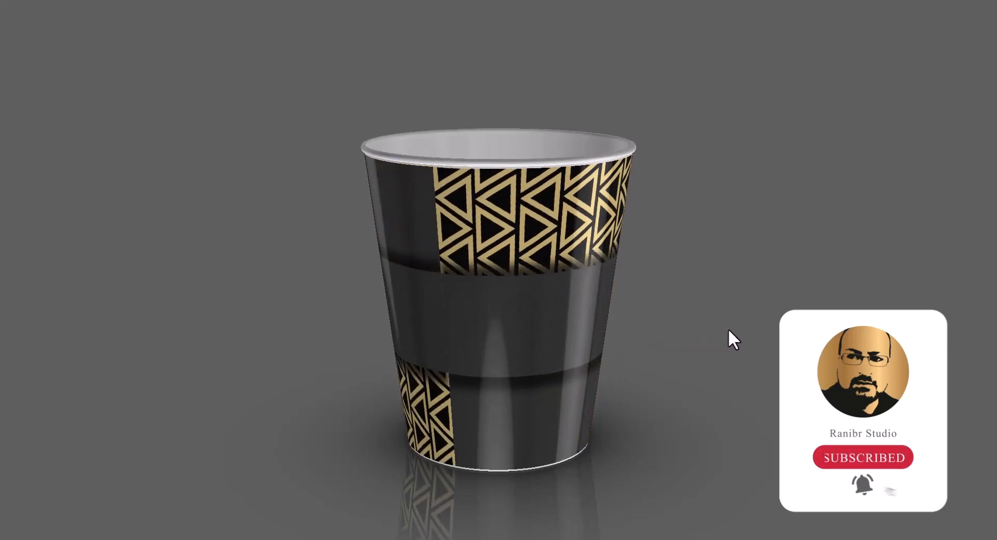